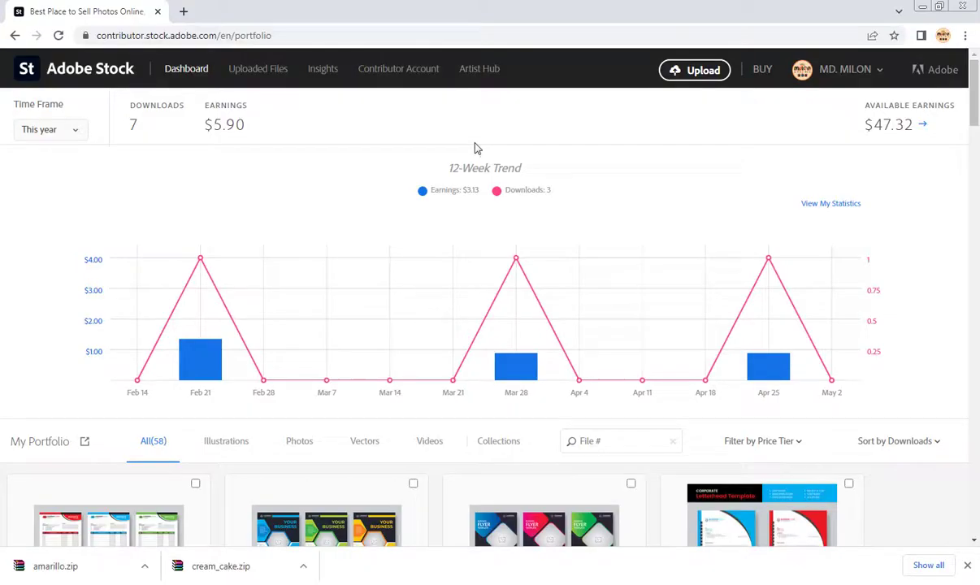
Close Illustrator's welcome screen, exit the webcam's full-screen preview and minimize ArcSoft
{"action": "scroll", "coordinate": [477, 148], "scroll_direction": "down", "scroll_amount": 4}
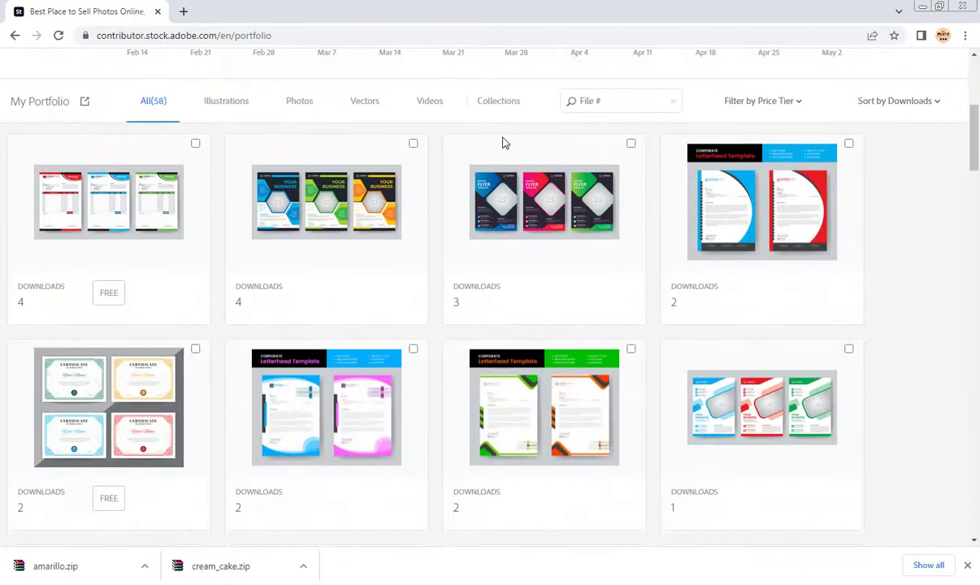
{"action": "scroll", "coordinate": [503, 163], "scroll_direction": "down", "scroll_amount": 4}
{"action": "scroll", "coordinate": [503, 186], "scroll_direction": "up", "scroll_amount": 8}
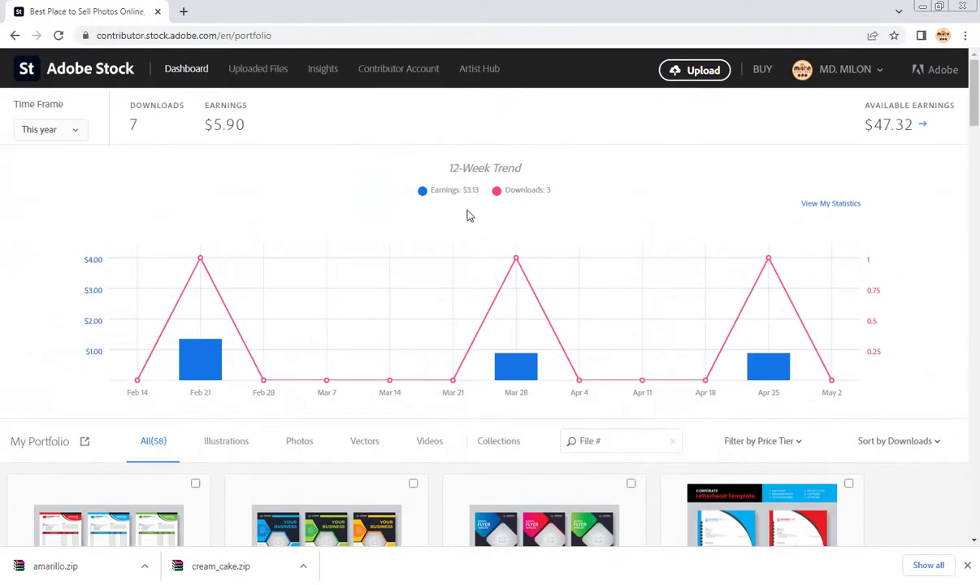
{"action": "scroll", "coordinate": [455, 287], "scroll_direction": "down", "scroll_amount": 3}
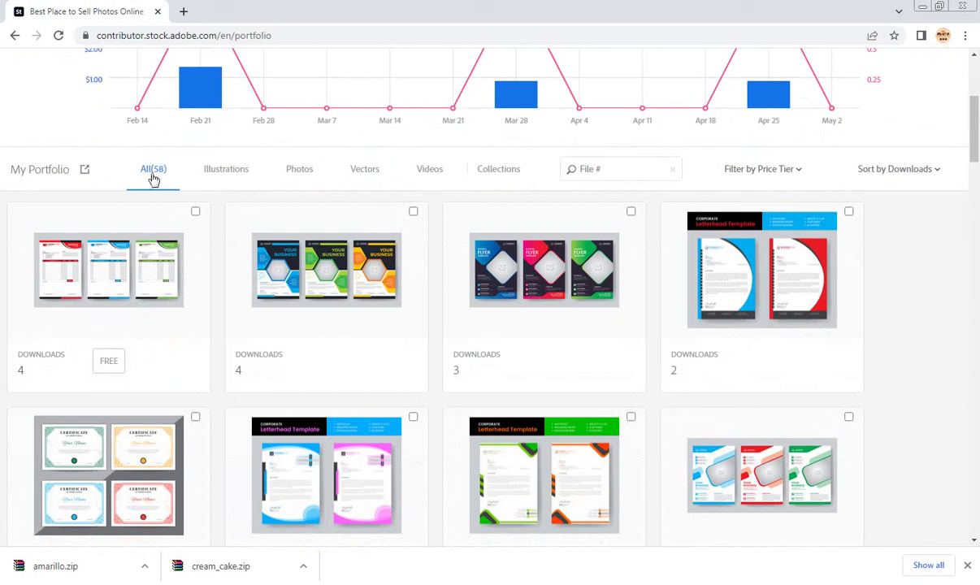
{"action": "scroll", "coordinate": [402, 319], "scroll_direction": "down", "scroll_amount": 1}
{"action": "scroll", "coordinate": [402, 319], "scroll_direction": "down", "scroll_amount": 2}
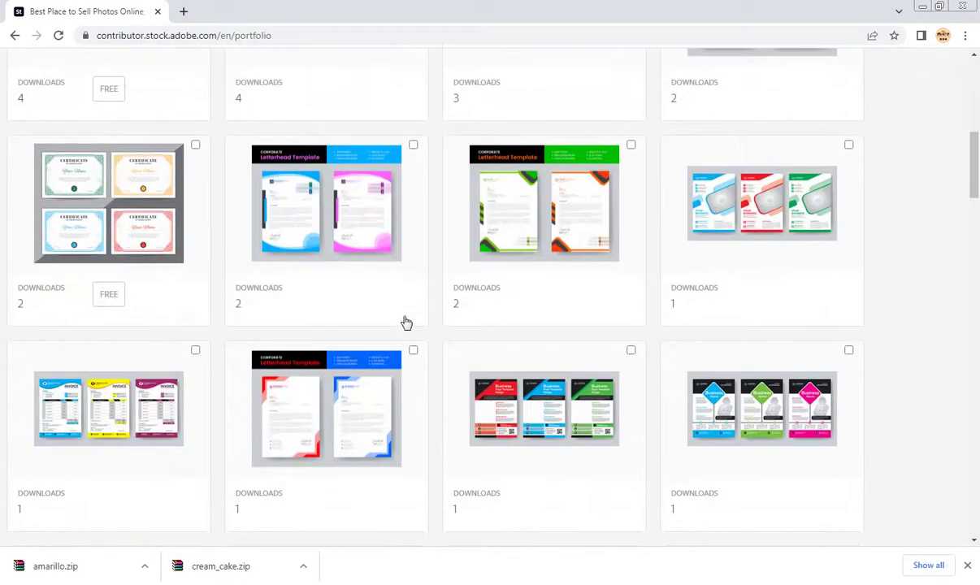
{"action": "scroll", "coordinate": [404, 322], "scroll_direction": "up", "scroll_amount": 5}
{"action": "scroll", "coordinate": [404, 323], "scroll_direction": "up", "scroll_amount": 1}
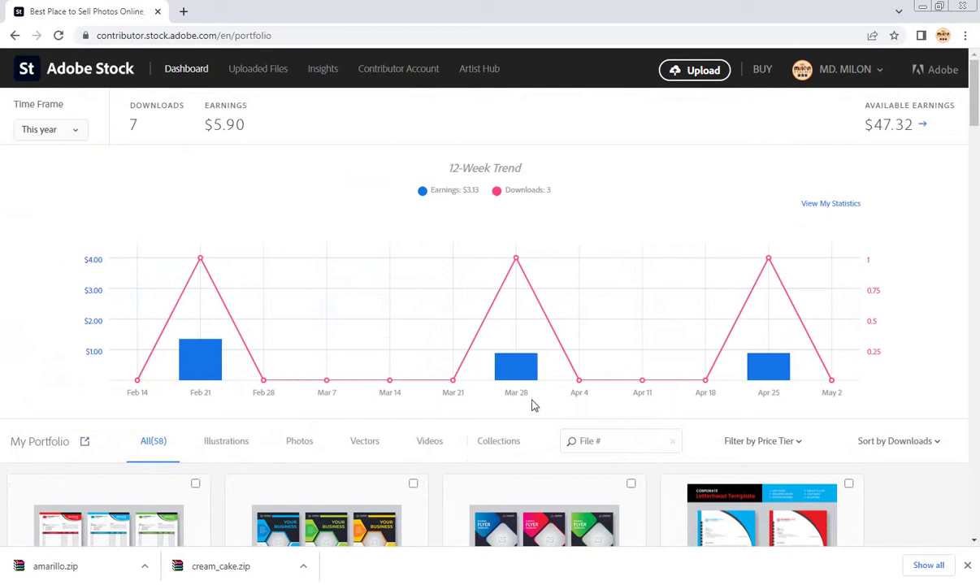
{"action": "scroll", "coordinate": [524, 397], "scroll_direction": "down", "scroll_amount": 2}
{"action": "scroll", "coordinate": [524, 397], "scroll_direction": "down", "scroll_amount": 2}
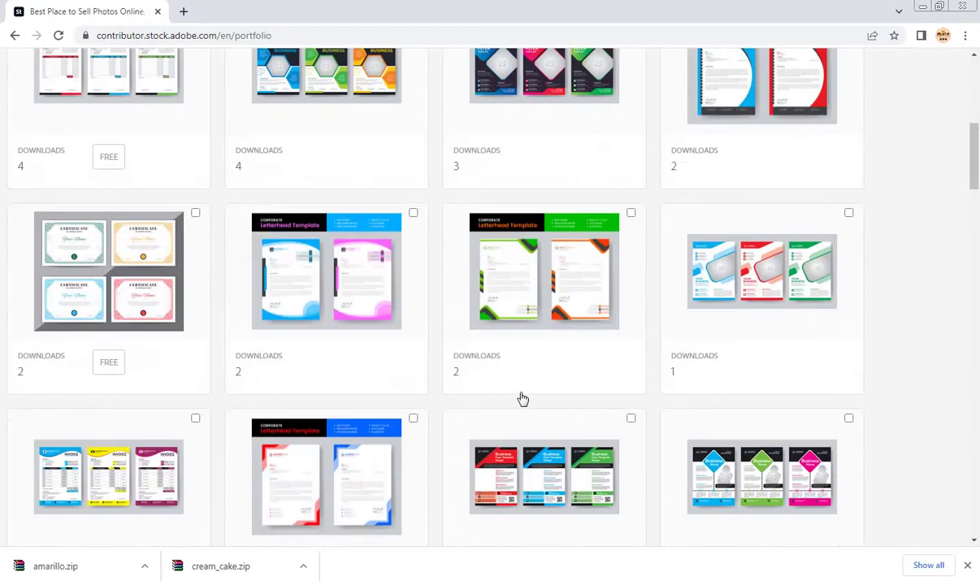
{"action": "scroll", "coordinate": [523, 397], "scroll_direction": "down", "scroll_amount": 1}
{"action": "scroll", "coordinate": [523, 397], "scroll_direction": "down", "scroll_amount": 3}
{"action": "scroll", "coordinate": [521, 401], "scroll_direction": "down", "scroll_amount": 3}
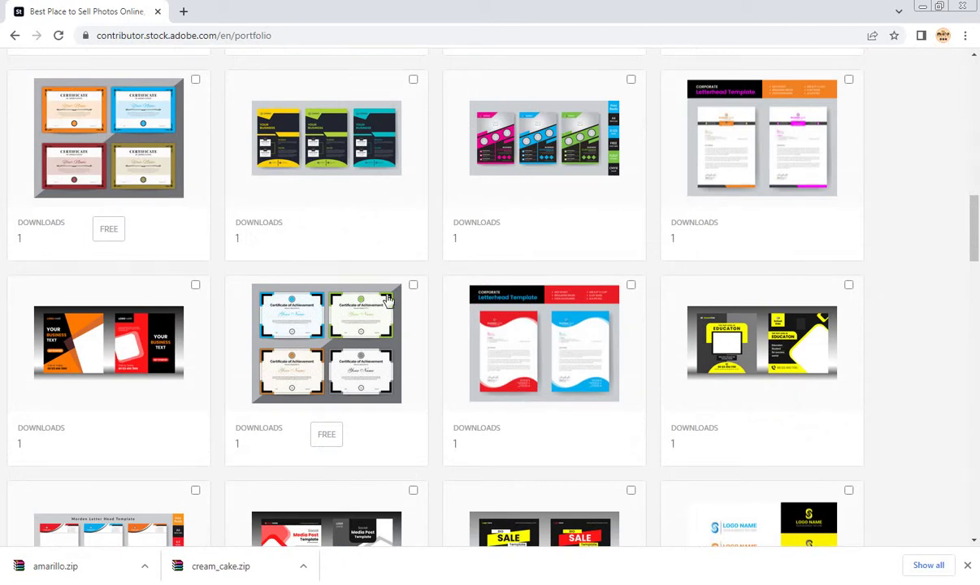
{"action": "scroll", "coordinate": [388, 305], "scroll_direction": "down", "scroll_amount": 2}
{"action": "scroll", "coordinate": [382, 321], "scroll_direction": "down", "scroll_amount": 3}
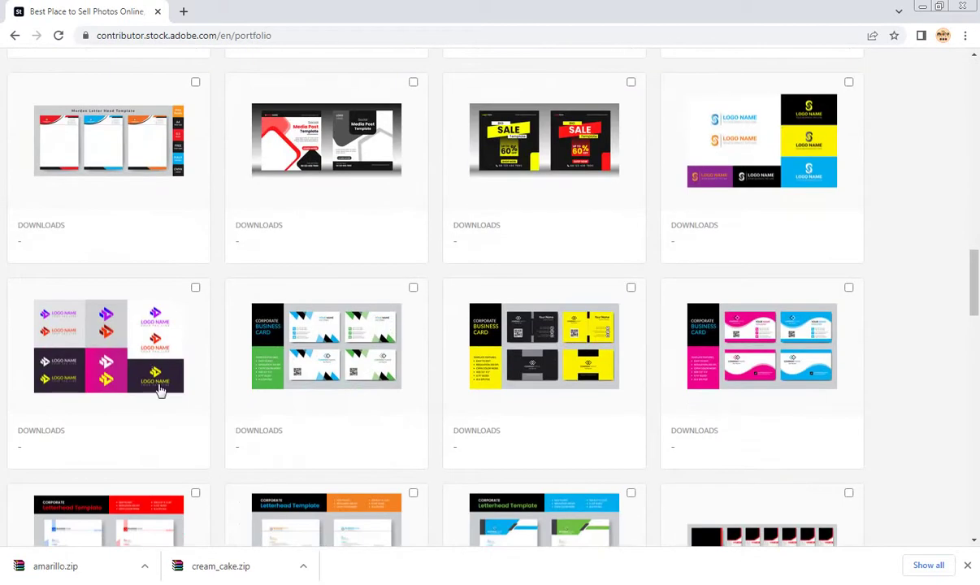
{"action": "scroll", "coordinate": [382, 398], "scroll_direction": "down", "scroll_amount": 2}
{"action": "scroll", "coordinate": [573, 382], "scroll_direction": "down", "scroll_amount": 1}
{"action": "scroll", "coordinate": [628, 350], "scroll_direction": "down", "scroll_amount": 3}
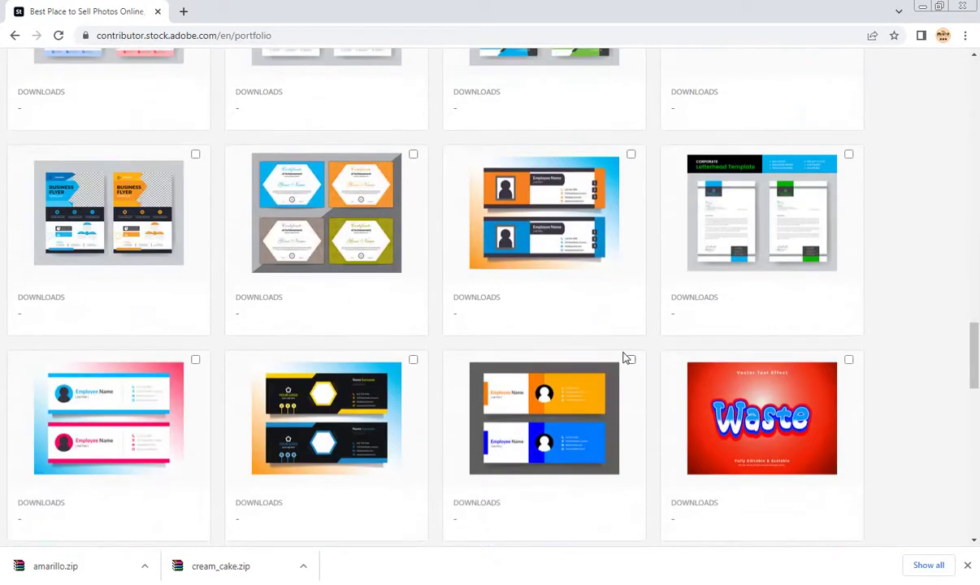
{"action": "scroll", "coordinate": [628, 354], "scroll_direction": "up", "scroll_amount": 2}
{"action": "scroll", "coordinate": [628, 355], "scroll_direction": "up", "scroll_amount": 4}
{"action": "scroll", "coordinate": [626, 359], "scroll_direction": "up", "scroll_amount": 4}
{"action": "scroll", "coordinate": [621, 363], "scroll_direction": "up", "scroll_amount": 3}
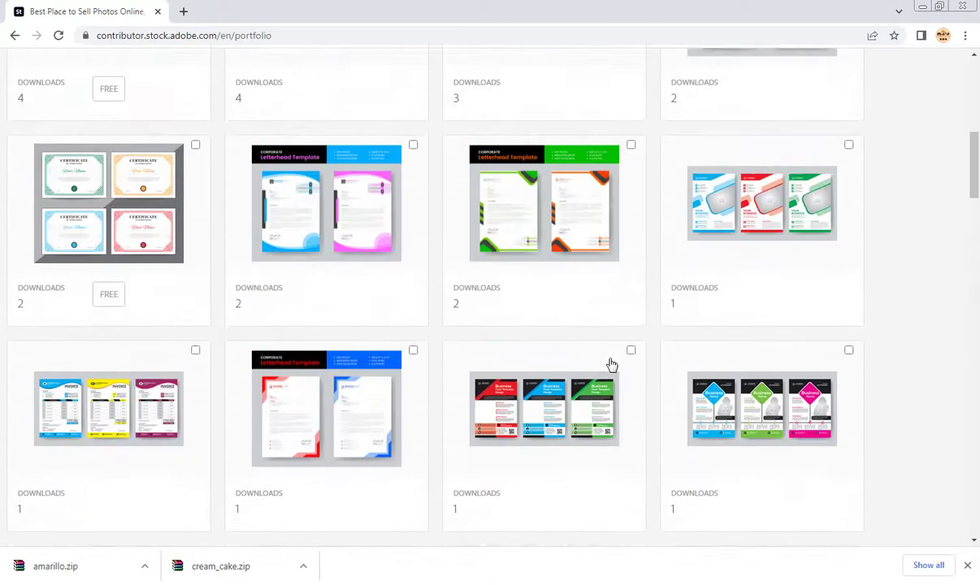
{"action": "scroll", "coordinate": [608, 366], "scroll_direction": "up", "scroll_amount": 1}
{"action": "scroll", "coordinate": [600, 368], "scroll_direction": "up", "scroll_amount": 5}
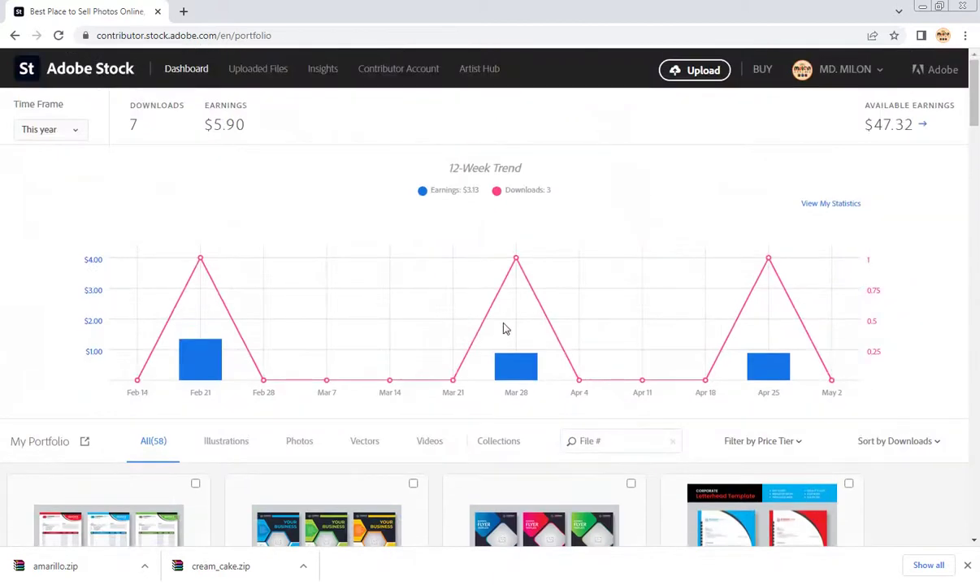
{"action": "scroll", "coordinate": [505, 328], "scroll_direction": "down", "scroll_amount": 1}
{"action": "scroll", "coordinate": [512, 329], "scroll_direction": "down", "scroll_amount": 2}
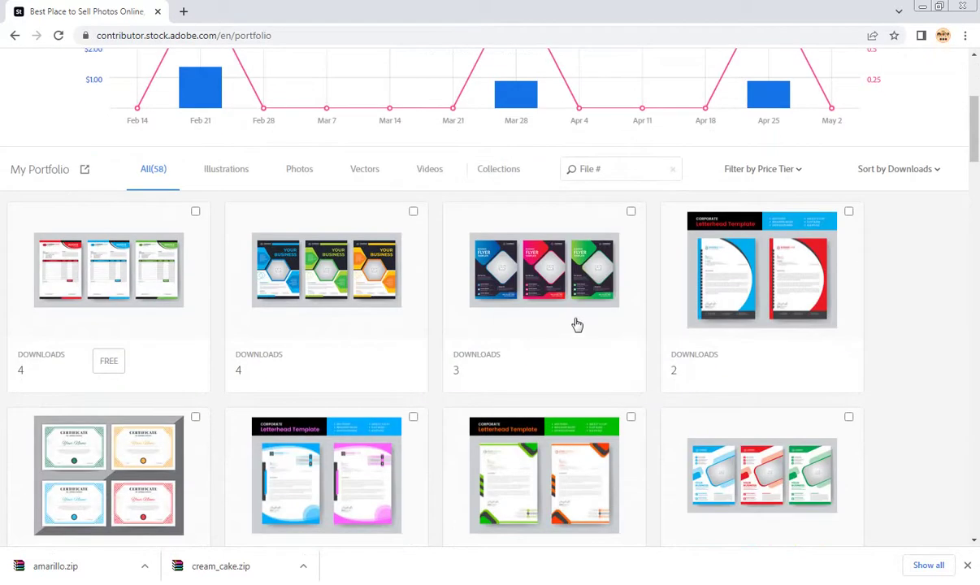
{"action": "scroll", "coordinate": [576, 329], "scroll_direction": "up", "scroll_amount": 3}
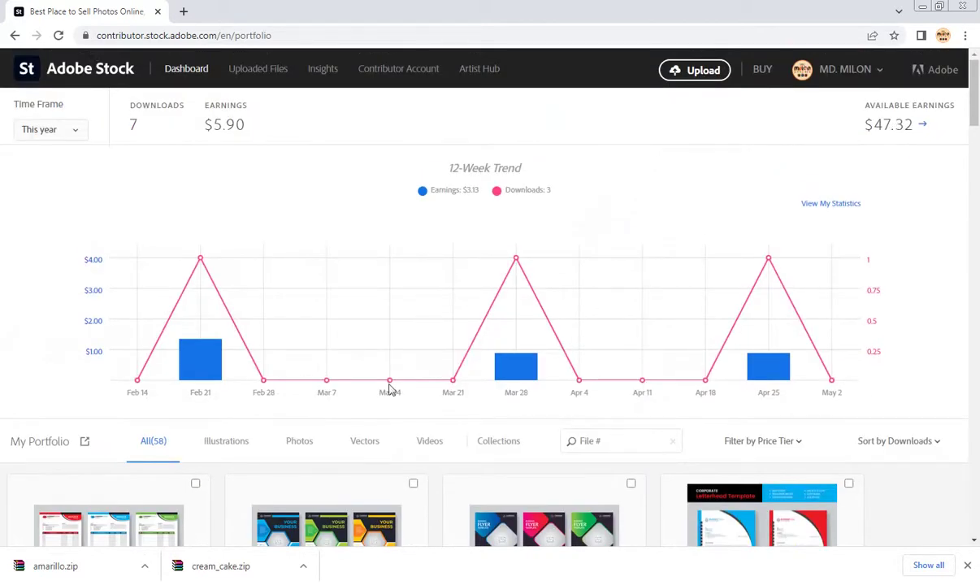
{"action": "scroll", "coordinate": [259, 329], "scroll_direction": "down", "scroll_amount": 2}
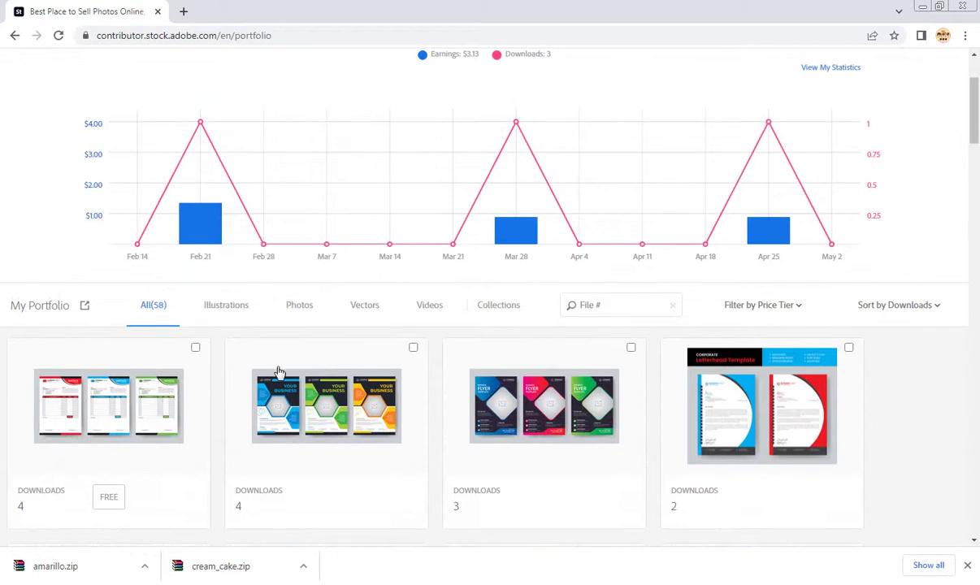
{"action": "scroll", "coordinate": [278, 372], "scroll_direction": "down", "scroll_amount": 2}
{"action": "scroll", "coordinate": [284, 375], "scroll_direction": "down", "scroll_amount": 1}
{"action": "scroll", "coordinate": [436, 338], "scroll_direction": "down", "scroll_amount": 4}
{"action": "scroll", "coordinate": [486, 368], "scroll_direction": "up", "scroll_amount": 5}
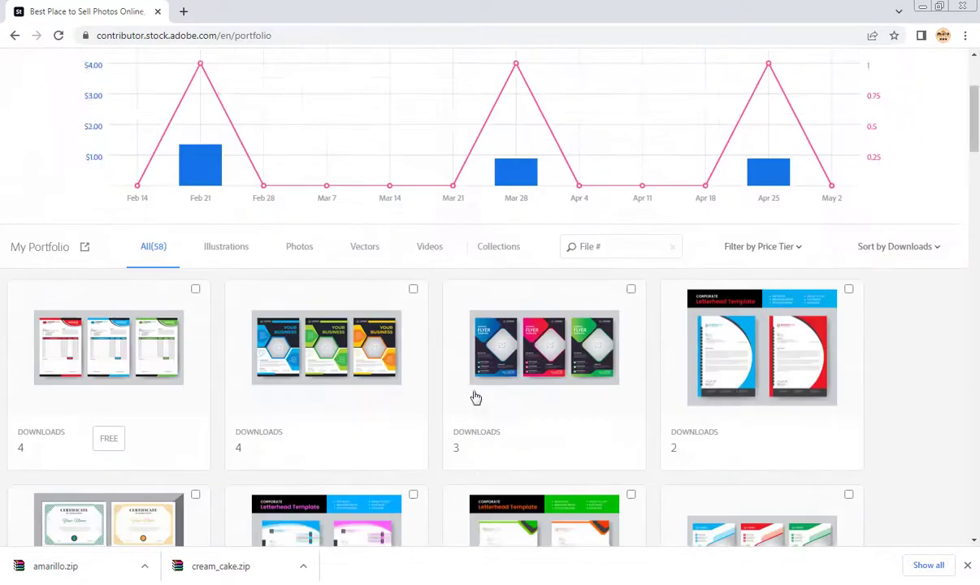
{"action": "scroll", "coordinate": [476, 398], "scroll_direction": "up", "scroll_amount": 3}
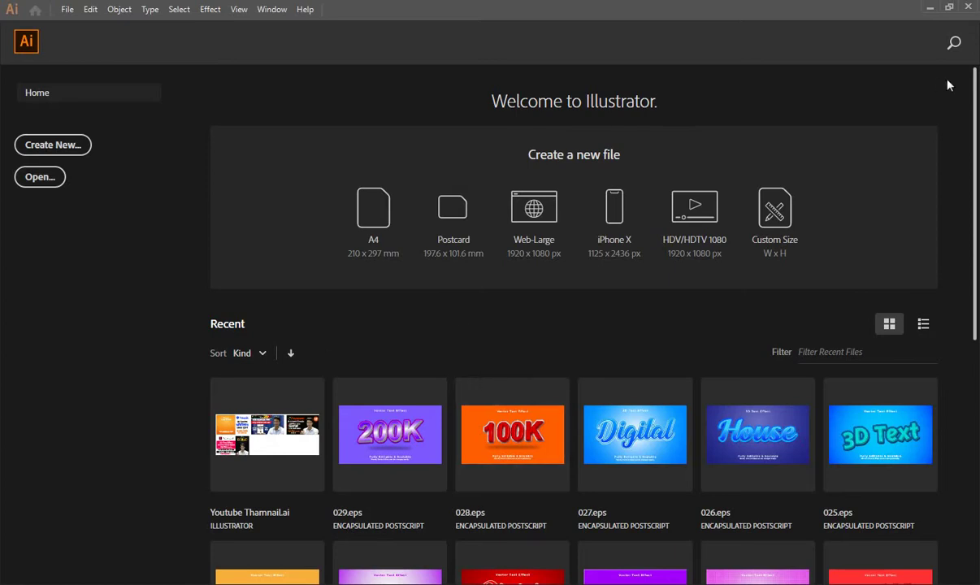
{"action": "left_click", "coordinate": [928, 8]}
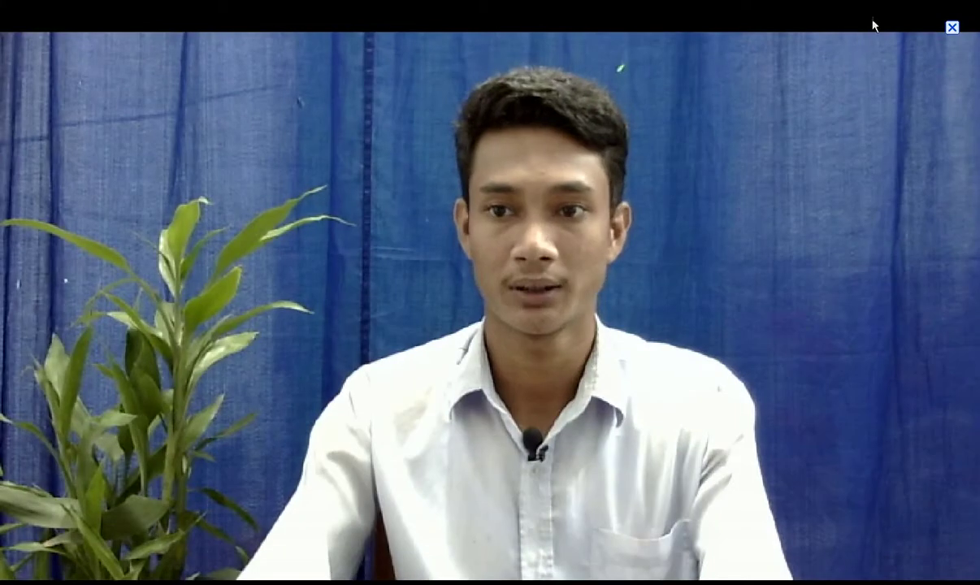
{"action": "left_click", "coordinate": [953, 28]}
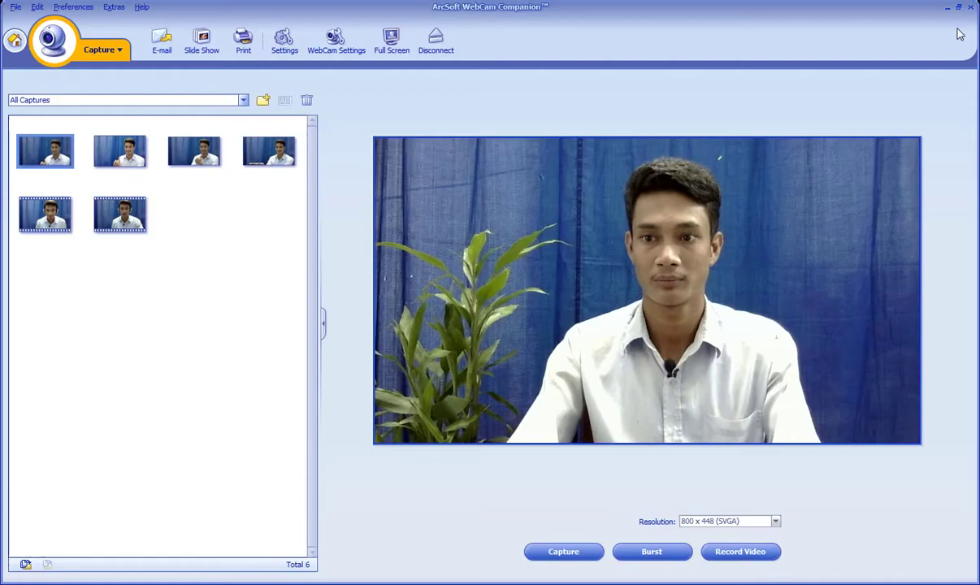
{"action": "left_click", "coordinate": [945, 10]}
Refresh the desktop and open the Computer window listing the drives
{"action": "right_click", "coordinate": [259, 71]}
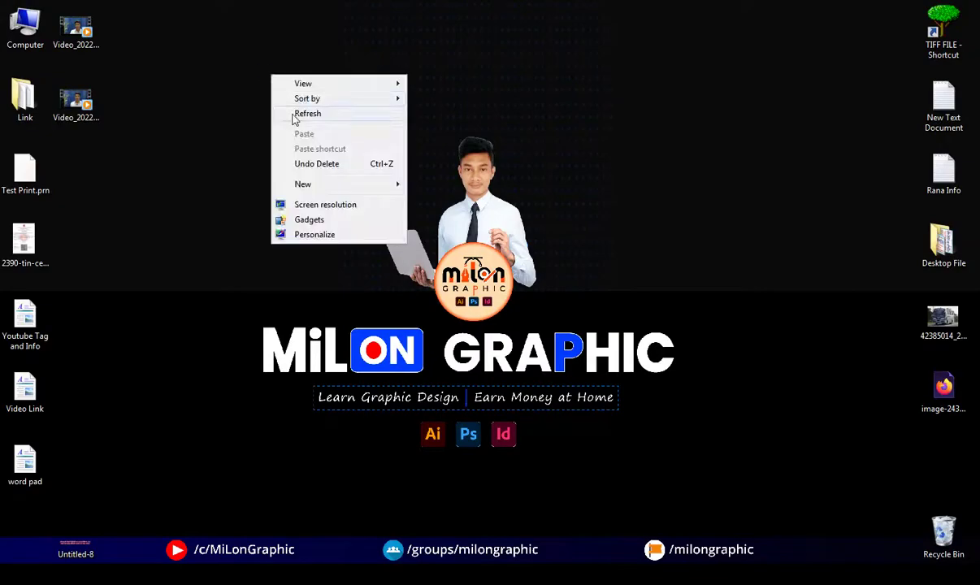
{"action": "left_click", "coordinate": [276, 110]}
{"action": "double_click", "coordinate": [17, 37]}
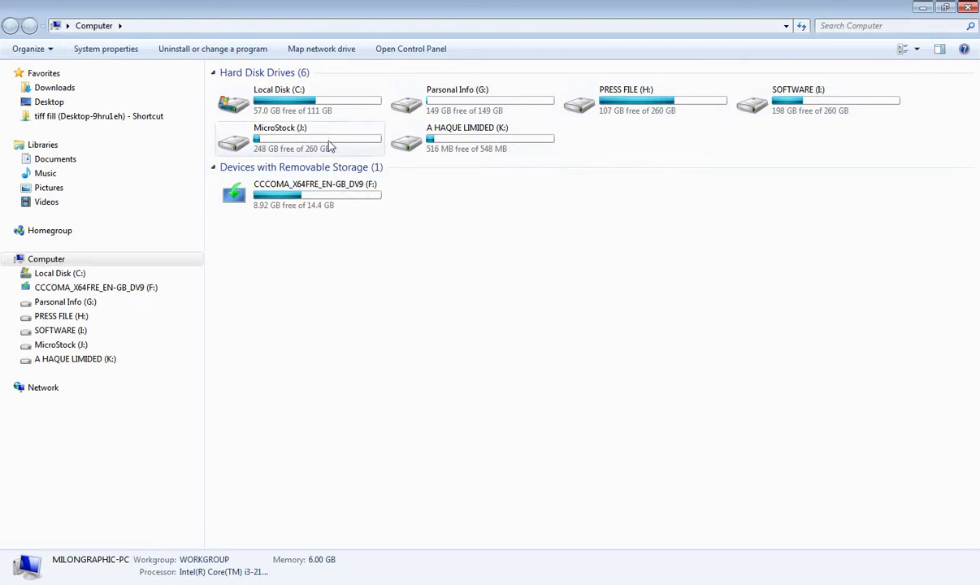
Browse MicroStock (J:) > Adobe Srock Milon > Text Effect, keeping the Large Icons view
{"action": "double_click", "coordinate": [273, 145]}
{"action": "left_click", "coordinate": [260, 89]}
{"action": "double_click", "coordinate": [260, 89]}
{"action": "double_click", "coordinate": [247, 103]}
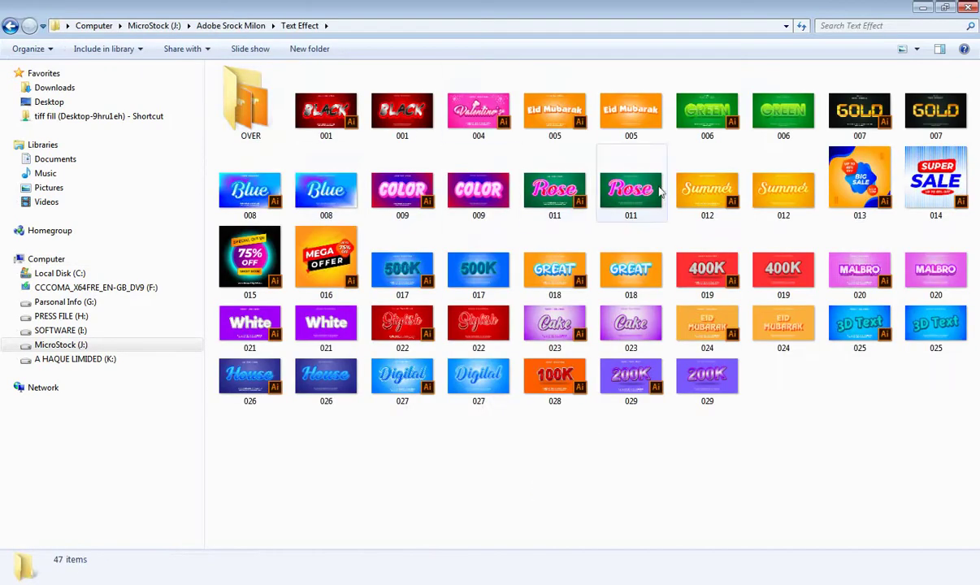
{"action": "left_click", "coordinate": [917, 48]}
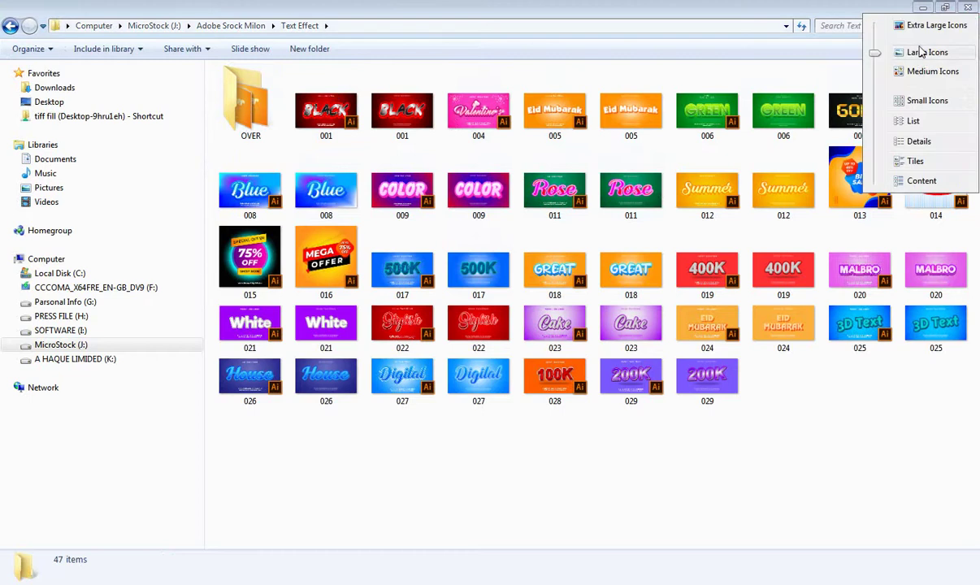
{"action": "left_click", "coordinate": [919, 54]}
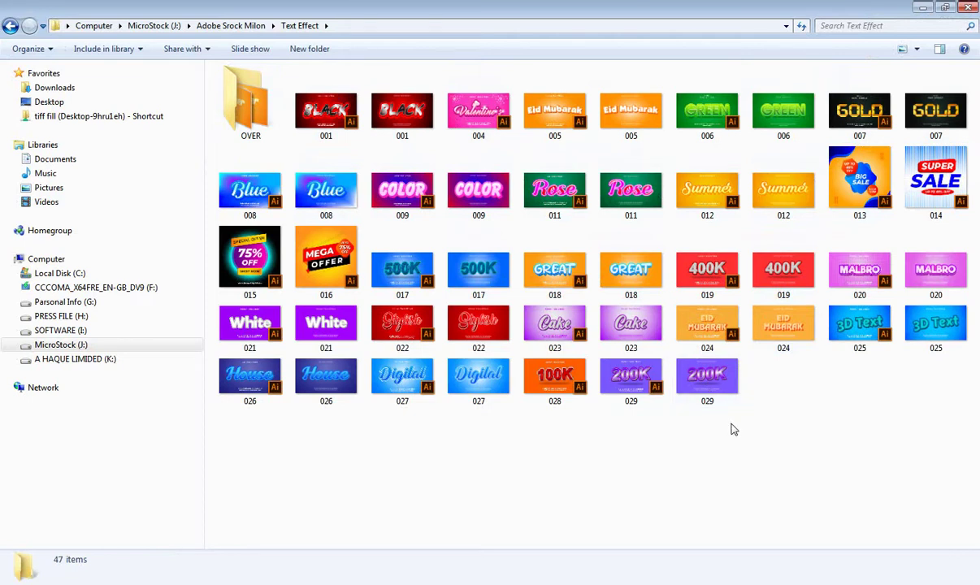
{"action": "double_click", "coordinate": [934, 114]}
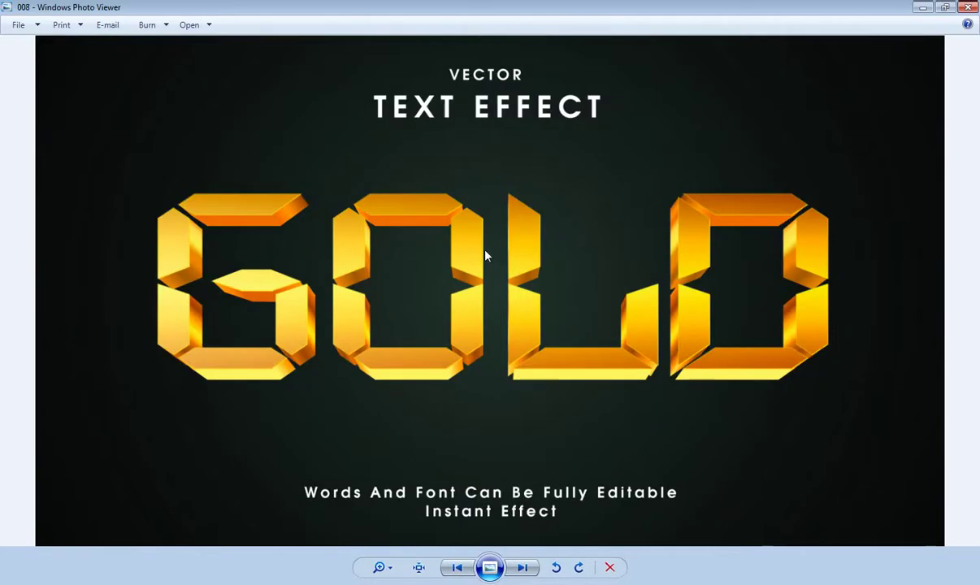
{"action": "key", "text": "Right"}
{"action": "key", "text": "Right"}
{"action": "key", "text": "Right"}
{"action": "key", "text": "Right"}
{"action": "key", "text": "Right"}
{"action": "key", "text": "Right"}
{"action": "key", "text": "Right"}
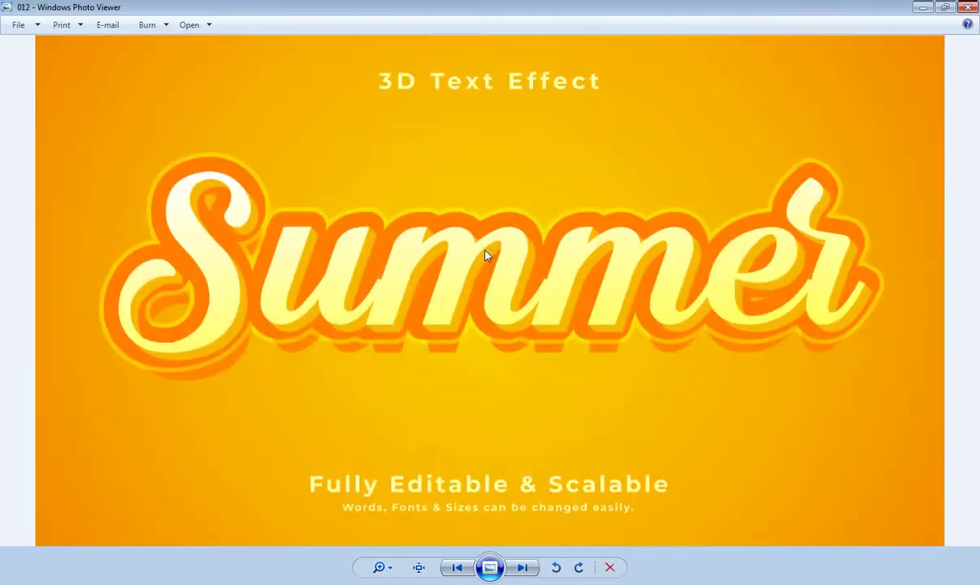
{"action": "key", "text": "Right"}
{"action": "key", "text": "Right"}
{"action": "key", "text": "Right"}
{"action": "key", "text": "Right"}
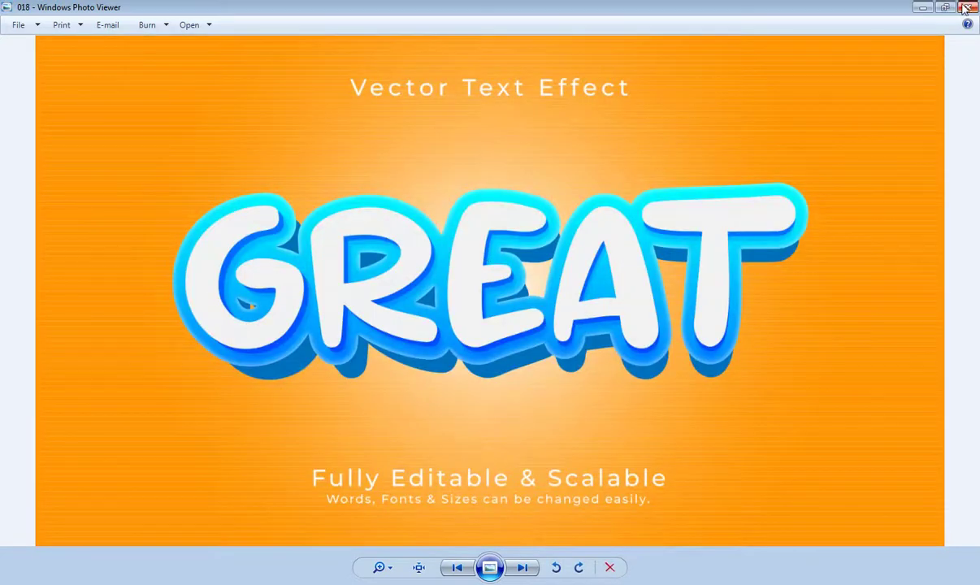
{"action": "key", "text": "Escape"}
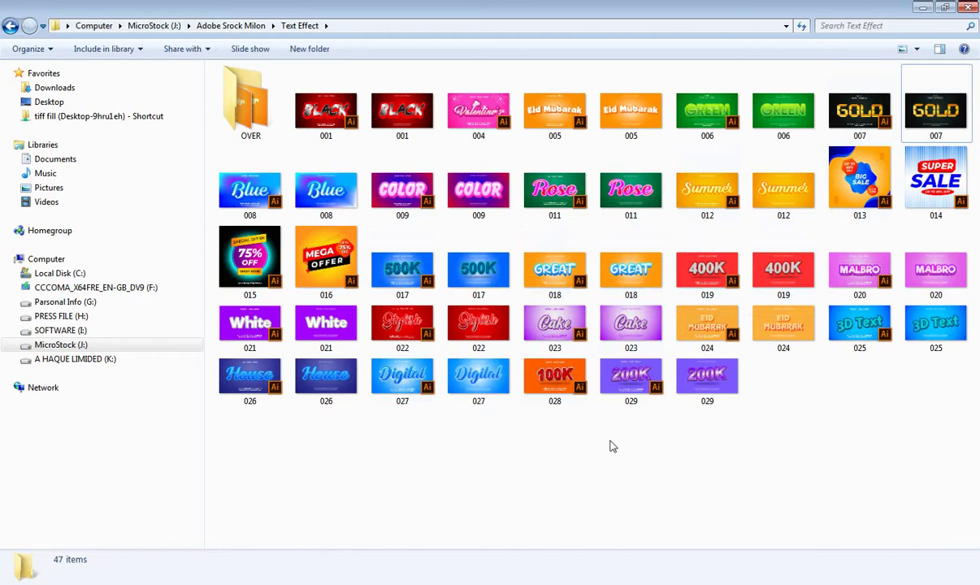
Open 028.eps, move the Color Guide panel off the artboard, and check the artwork with Select All
{"action": "double_click", "coordinate": [571, 387]}
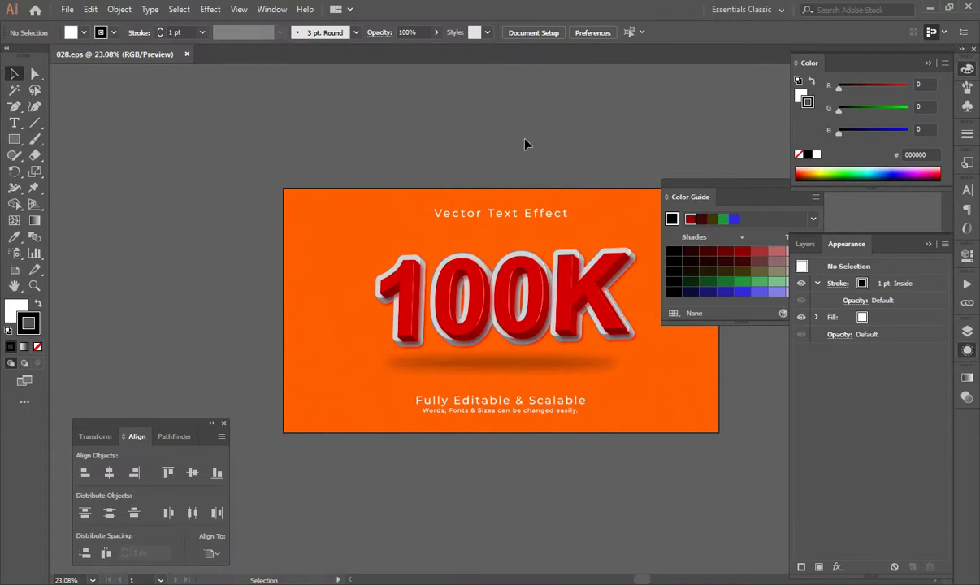
{"action": "left_click_drag", "start_coordinate": [740, 199], "coordinate": [718, 174]}
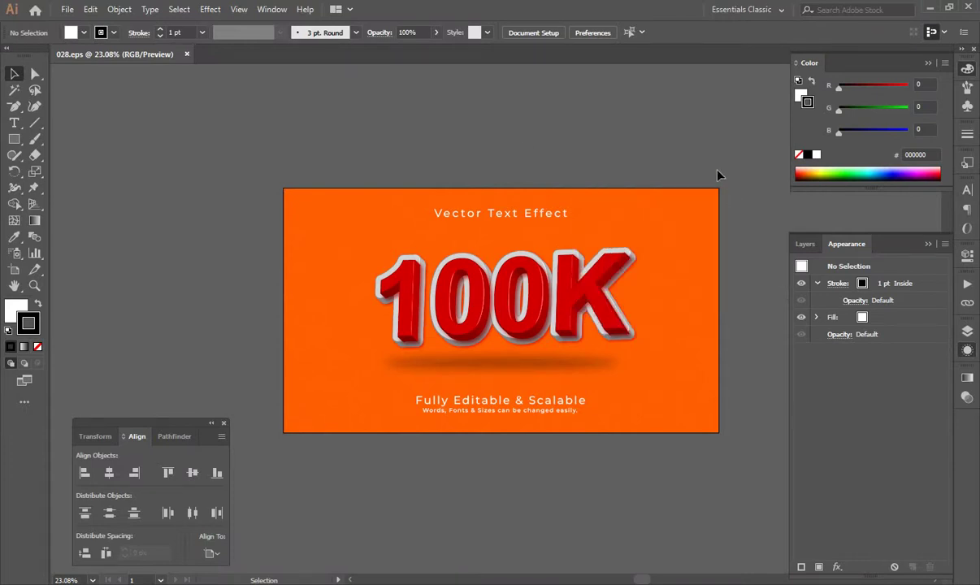
{"action": "key", "text": "ctrl+a"}
{"action": "left_click", "coordinate": [370, 165]}
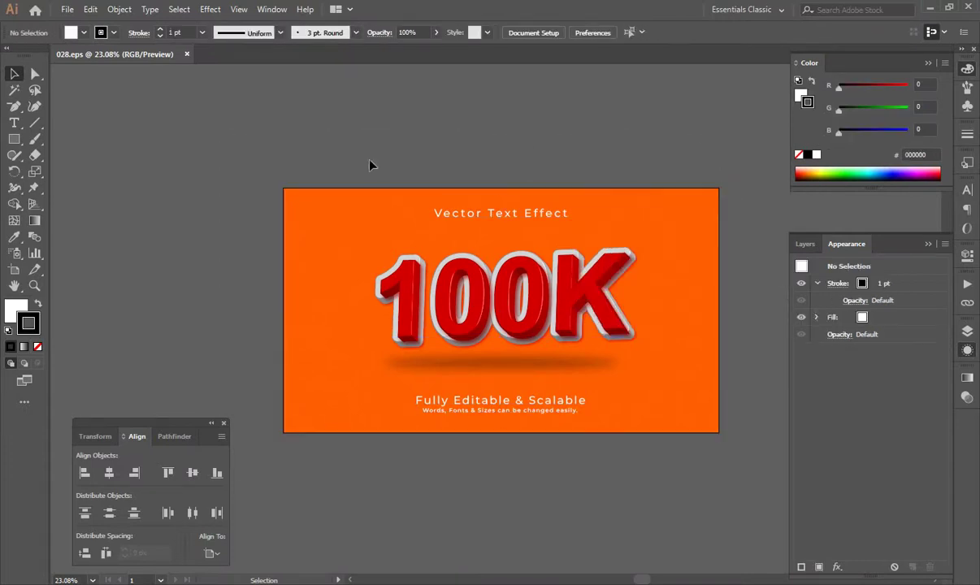
{"action": "key", "text": "ctrl+a"}
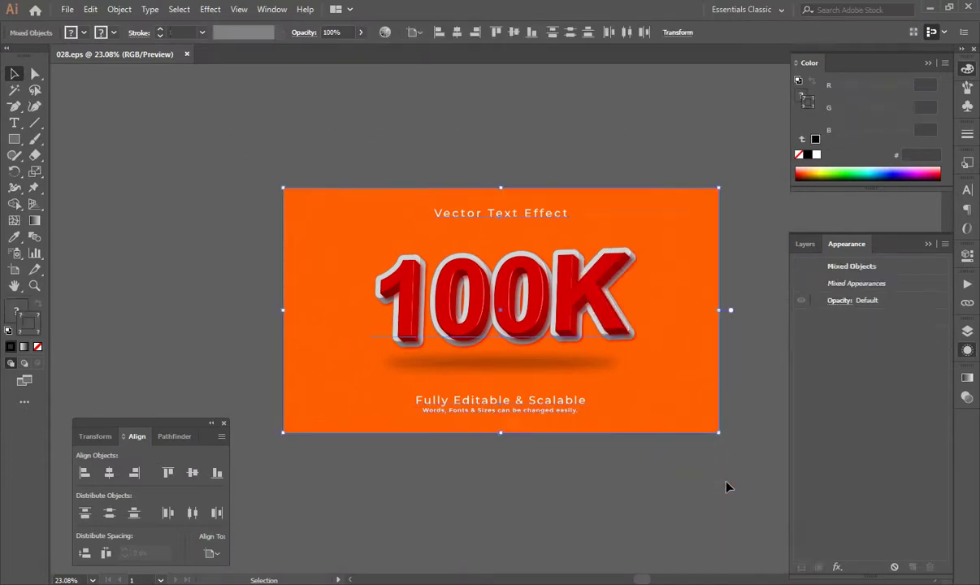
{"action": "left_click", "coordinate": [728, 487]}
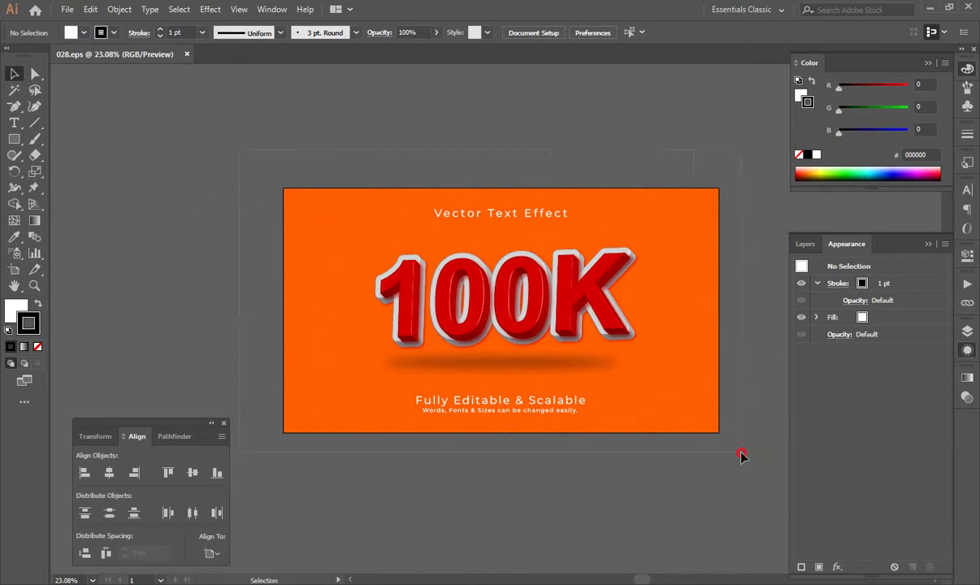
{"action": "key", "text": "ctrl+a"}
{"action": "left_click", "coordinate": [742, 458]}
Confirm the artboard measures 1920 × 1080 px, then select the 100K text
{"action": "left_click", "coordinate": [14, 273]}
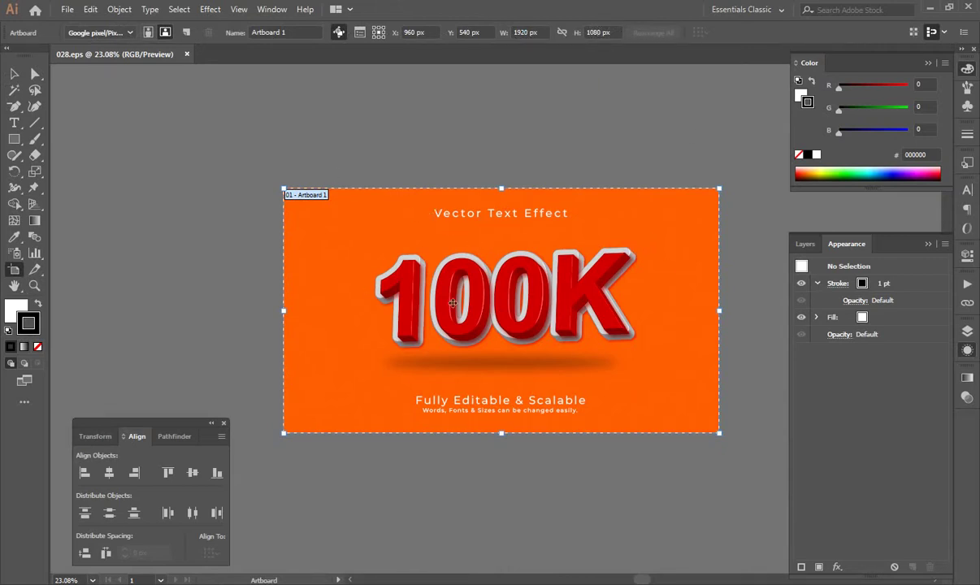
{"action": "left_click", "coordinate": [15, 76]}
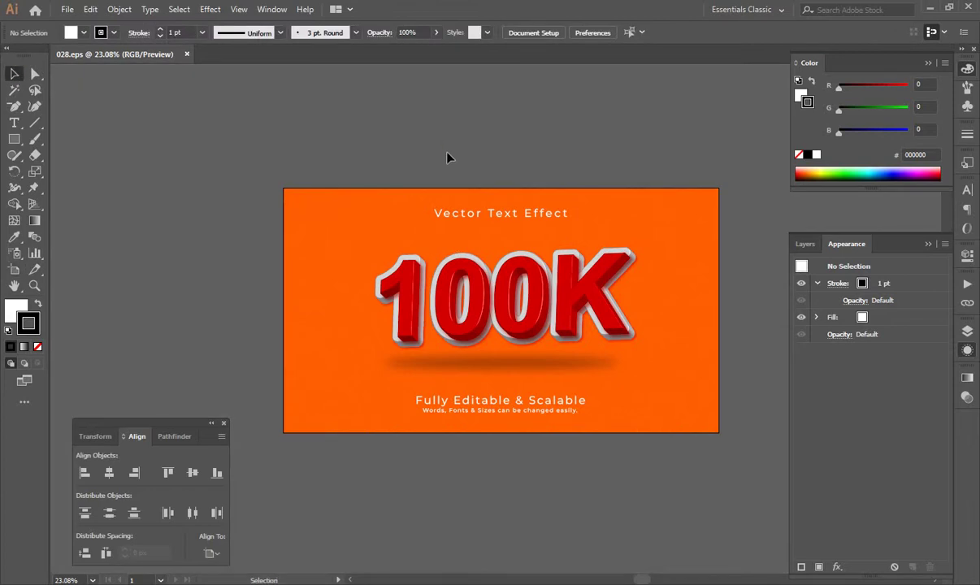
{"action": "left_click", "coordinate": [543, 281]}
{"action": "left_click", "coordinate": [526, 157]}
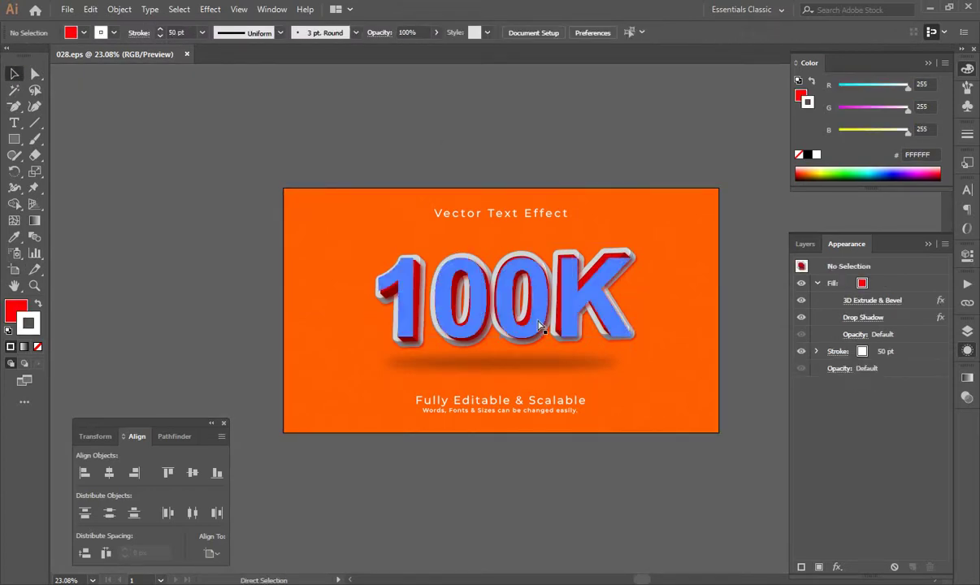
{"action": "key", "text": "ctrl+plus"}
{"action": "scroll", "coordinate": [520, 297], "scroll_direction": "down", "scroll_amount": 1}
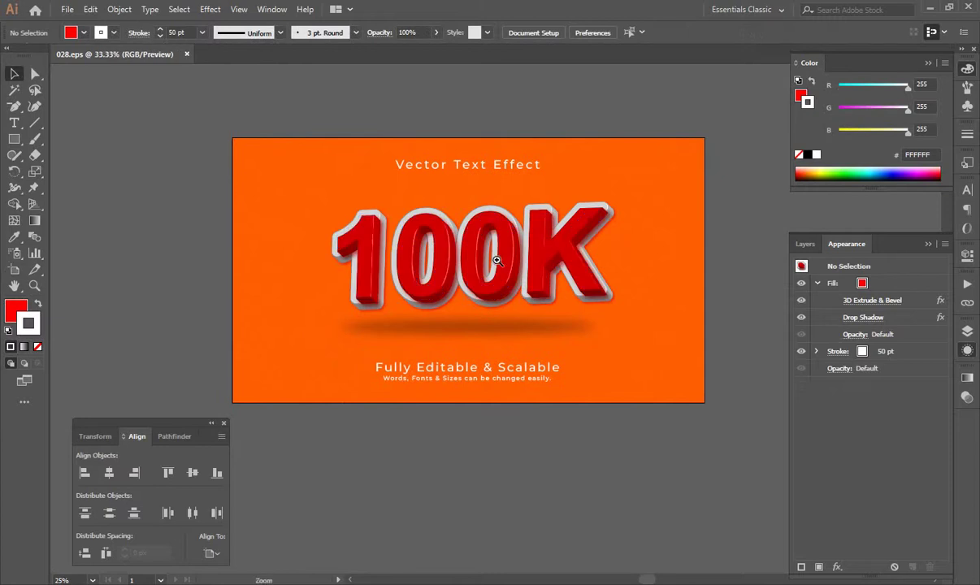
{"action": "key", "text": "ctrl+plus"}
{"action": "scroll", "coordinate": [497, 276], "scroll_direction": "down", "scroll_amount": 1}
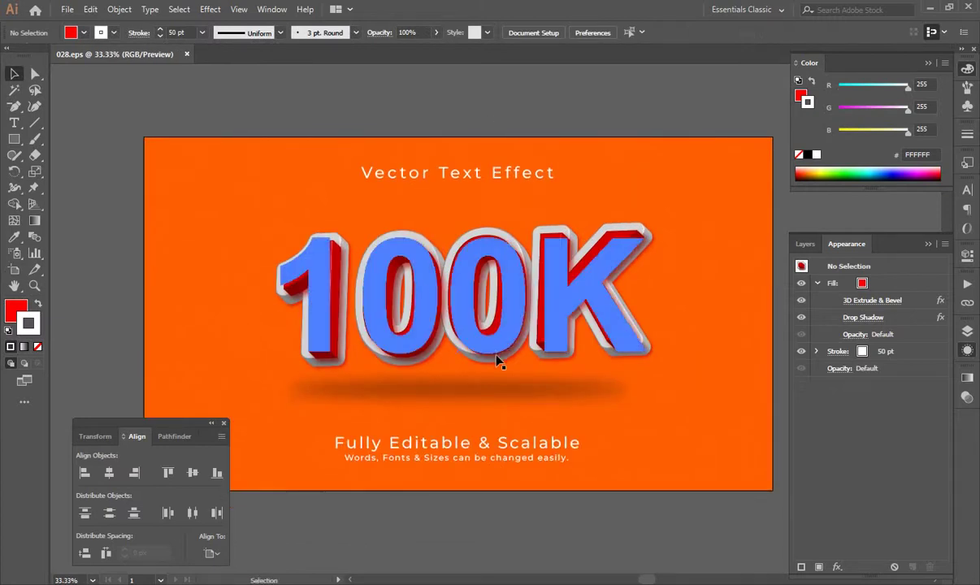
{"action": "left_click", "coordinate": [487, 323]}
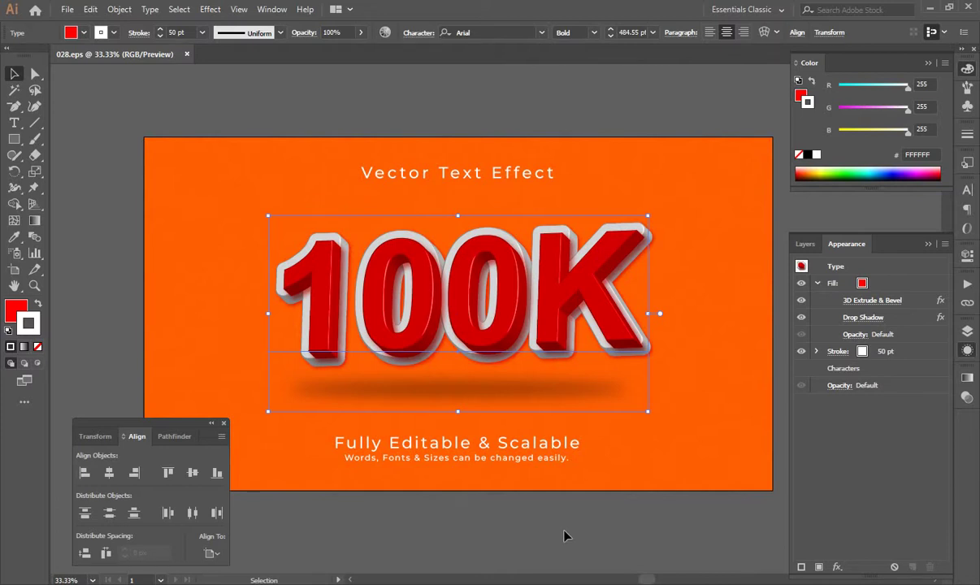
{"action": "left_click", "coordinate": [565, 532]}
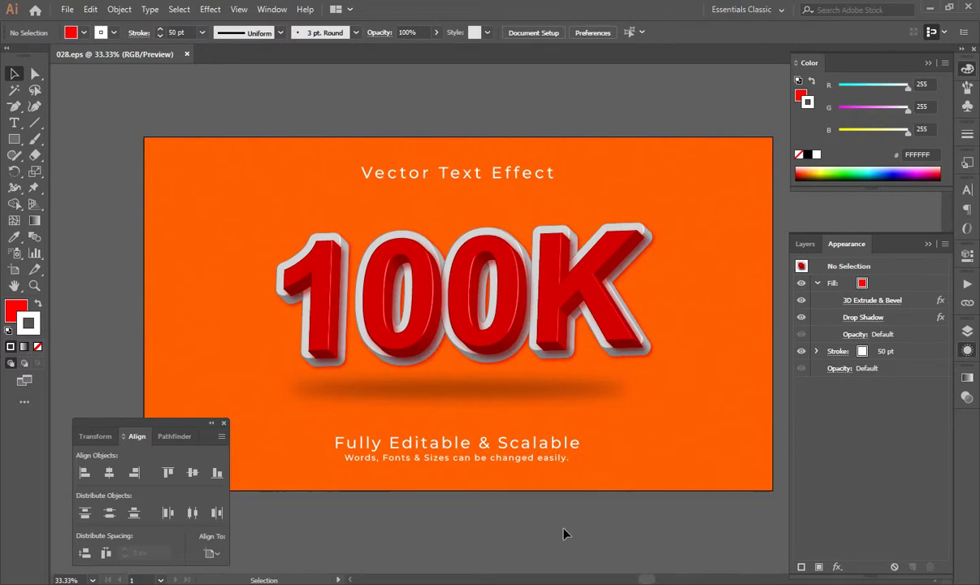
{"action": "left_click", "coordinate": [483, 320]}
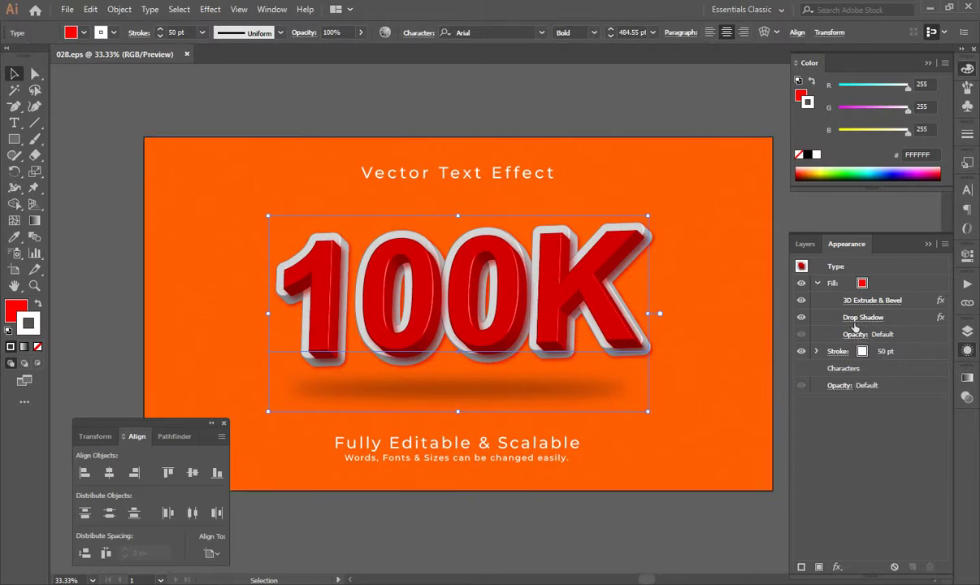
Delete the Drop Shadow under both Fill and the 50 pt white Stroke in the Appearance panel
{"action": "left_click", "coordinate": [896, 321]}
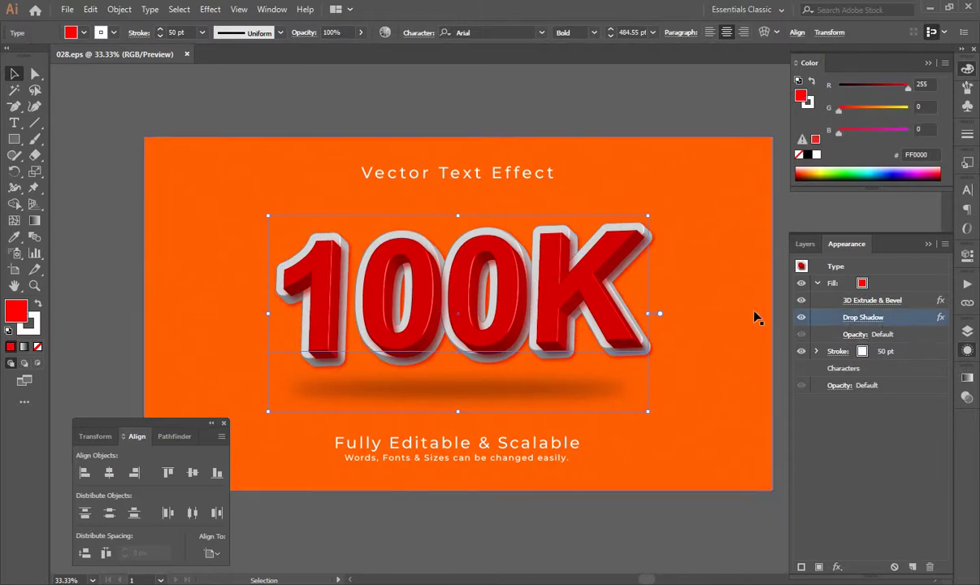
{"action": "left_click", "coordinate": [930, 567]}
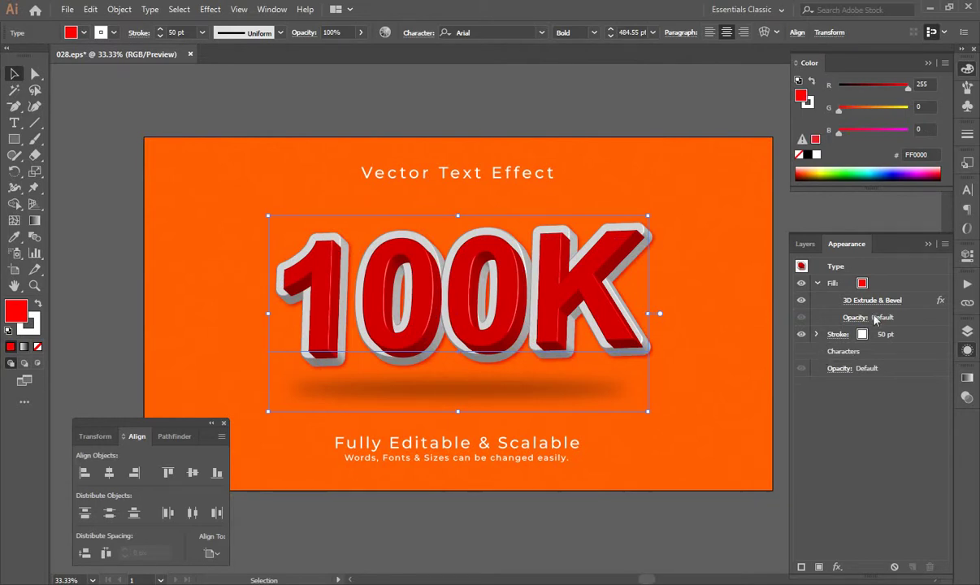
{"action": "left_click", "coordinate": [817, 334]}
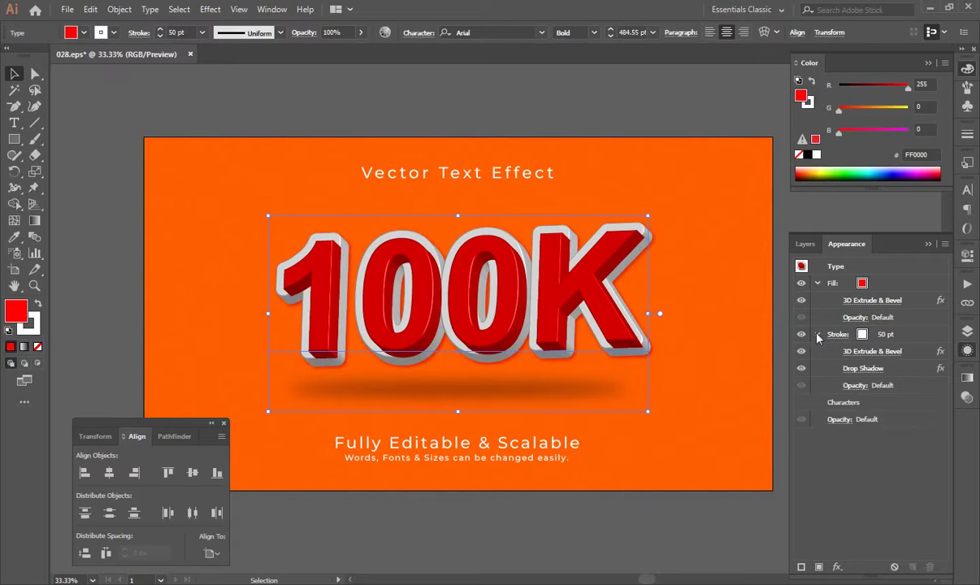
{"action": "left_click", "coordinate": [902, 371]}
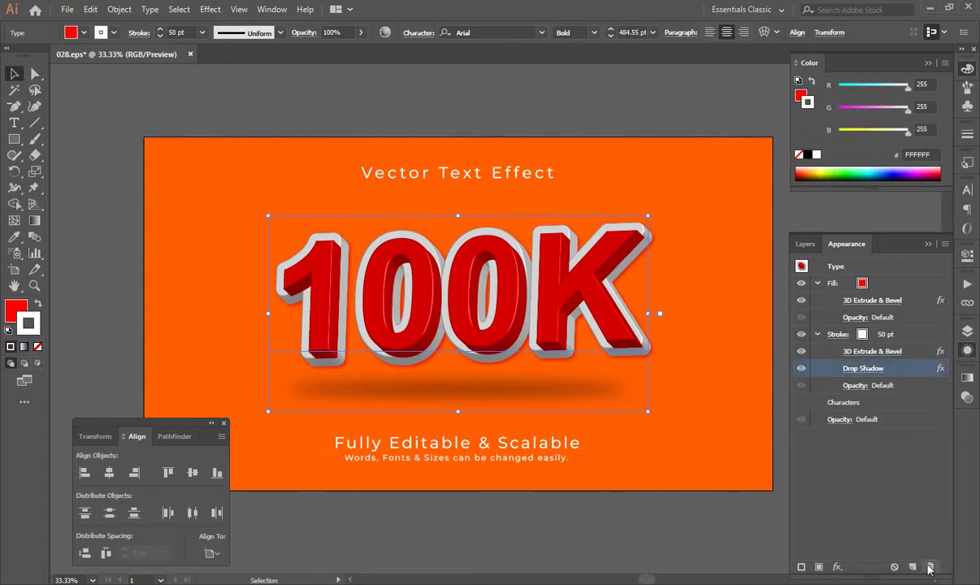
{"action": "left_click", "coordinate": [930, 566]}
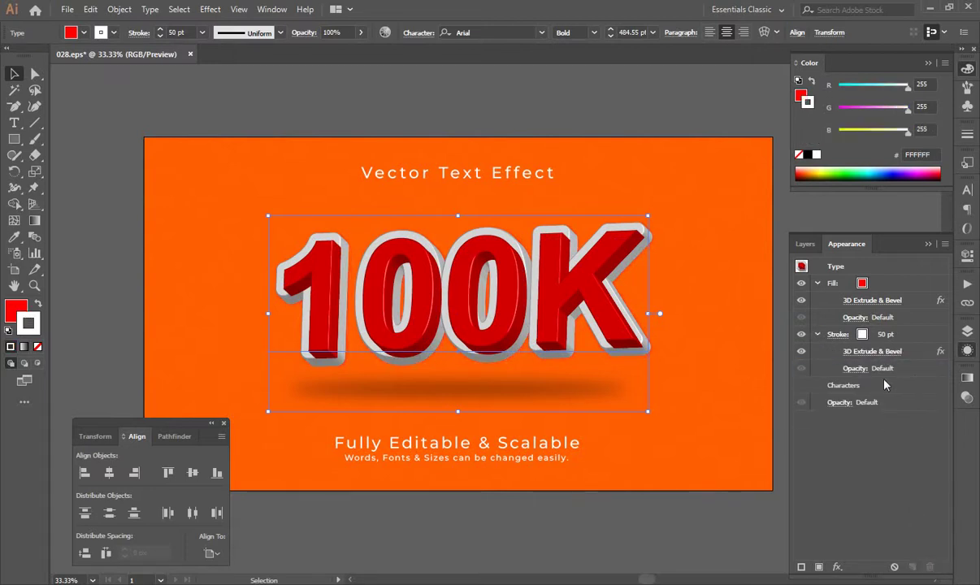
{"action": "left_click", "coordinate": [818, 334]}
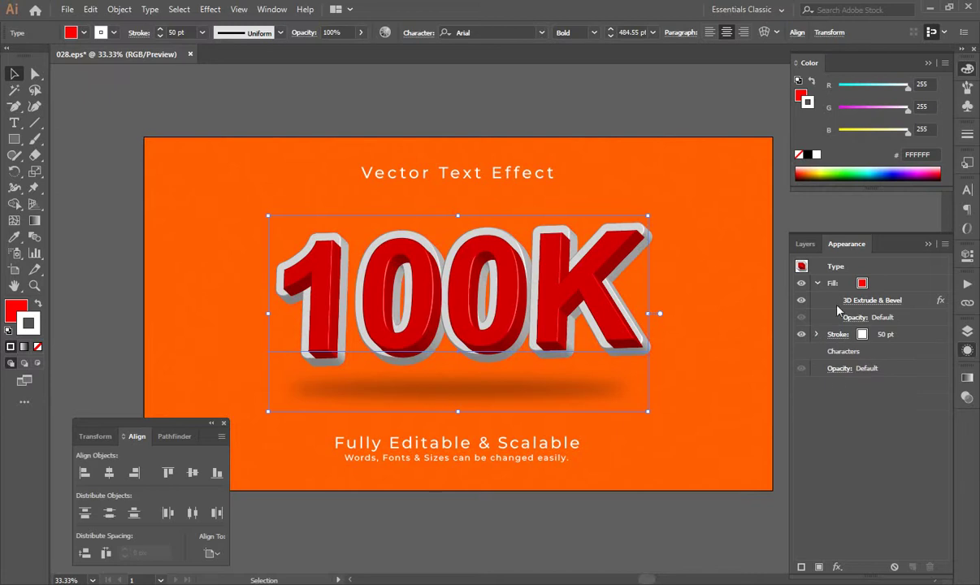
{"action": "left_click", "coordinate": [818, 283]}
{"action": "left_click", "coordinate": [564, 503]}
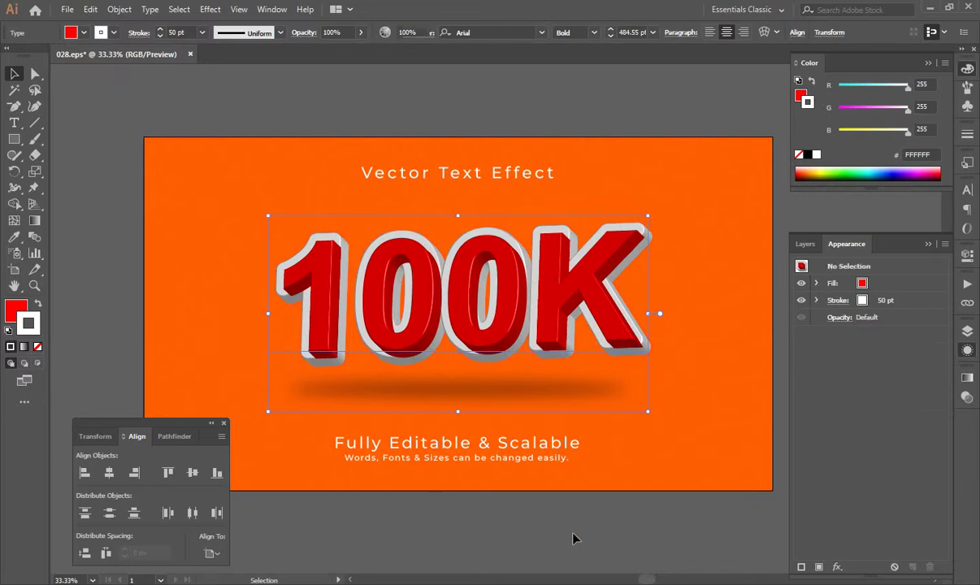
Zoom out twice around the 100K artwork, selecting and deselecting it to check its extent
{"action": "left_click", "coordinate": [402, 368]}
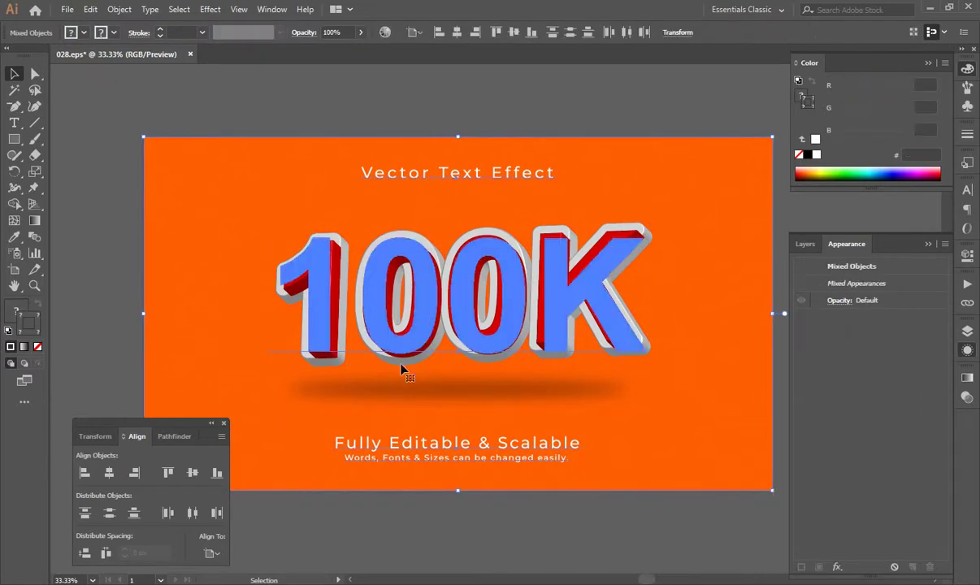
{"action": "left_click", "coordinate": [573, 544]}
{"action": "key", "text": "ctrl+minus"}
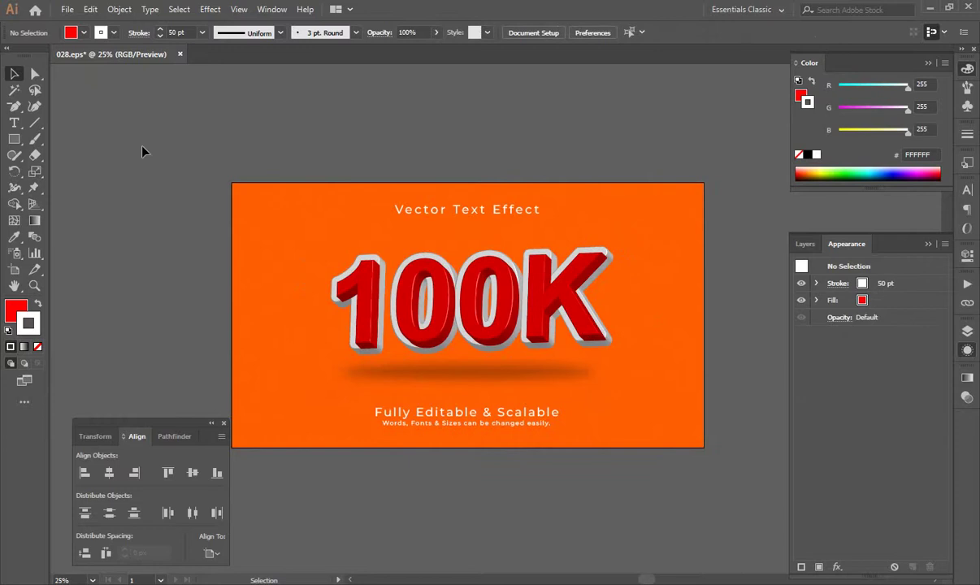
{"action": "left_click_drag", "start_coordinate": [142, 152], "coordinate": [675, 452]}
{"action": "left_click", "coordinate": [728, 508]}
{"action": "key", "text": "ctrl+minus"}
{"action": "key", "text": "ctrl+a"}
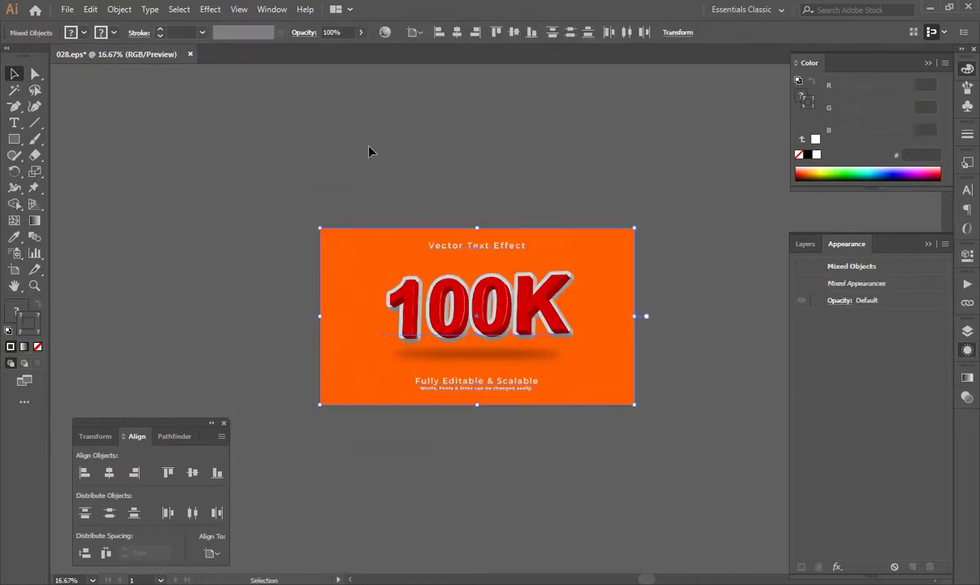
{"action": "left_click", "coordinate": [371, 149]}
Draw a tiny rectangle above the artboard's left side, remove its stroke, then delete it
{"action": "left_click", "coordinate": [14, 138]}
{"action": "left_click_drag", "start_coordinate": [310, 180], "coordinate": [324, 188]}
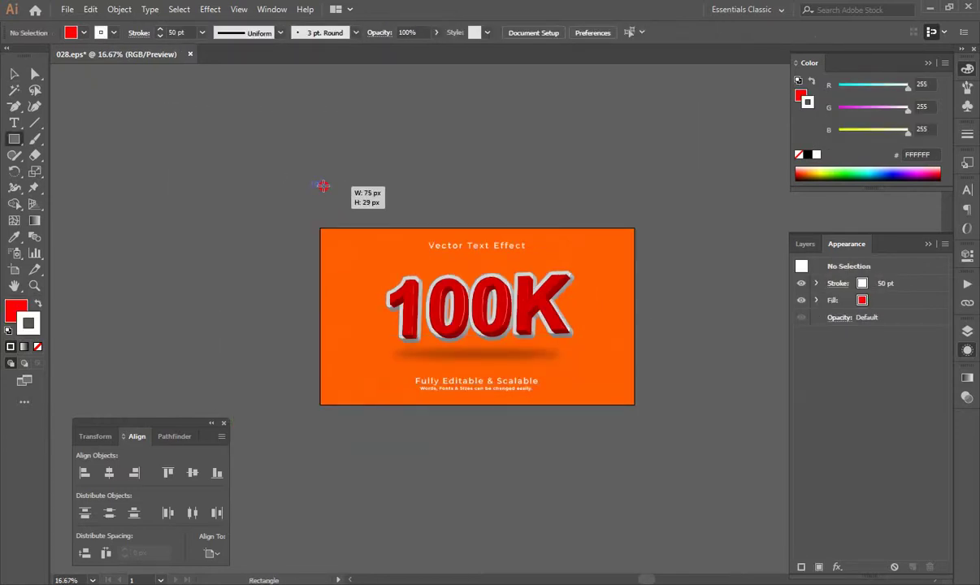
{"action": "left_click", "coordinate": [12, 76]}
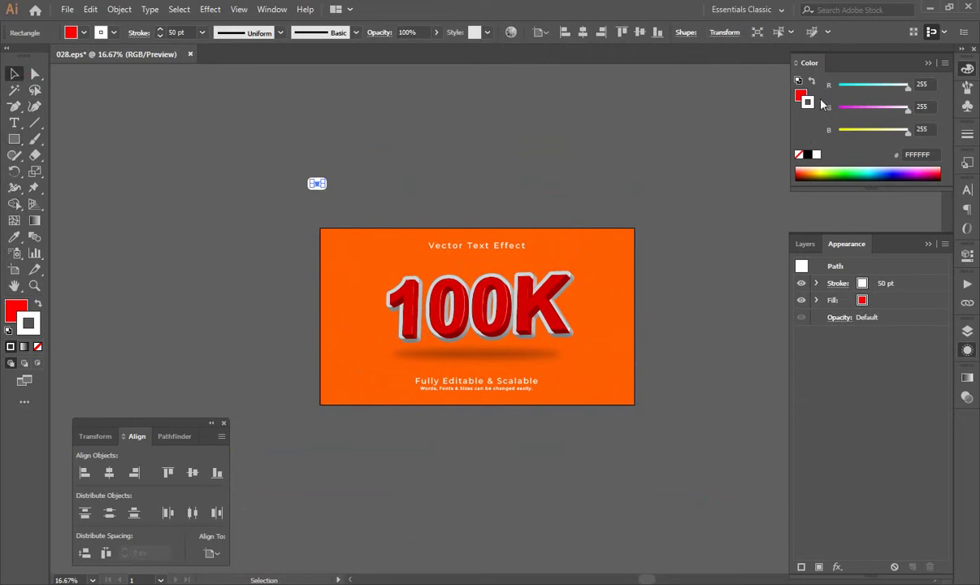
{"action": "left_click", "coordinate": [799, 154]}
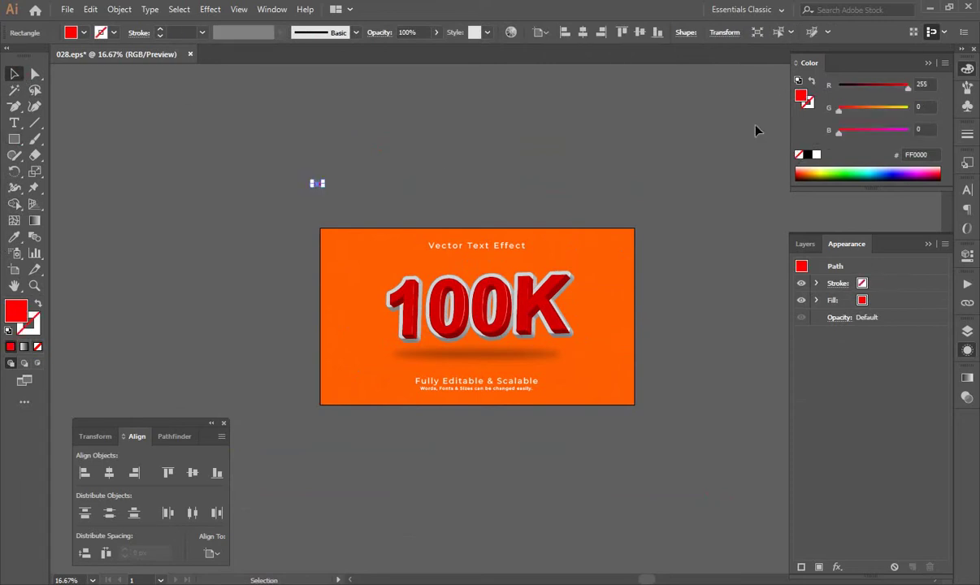
{"action": "left_click", "coordinate": [415, 163]}
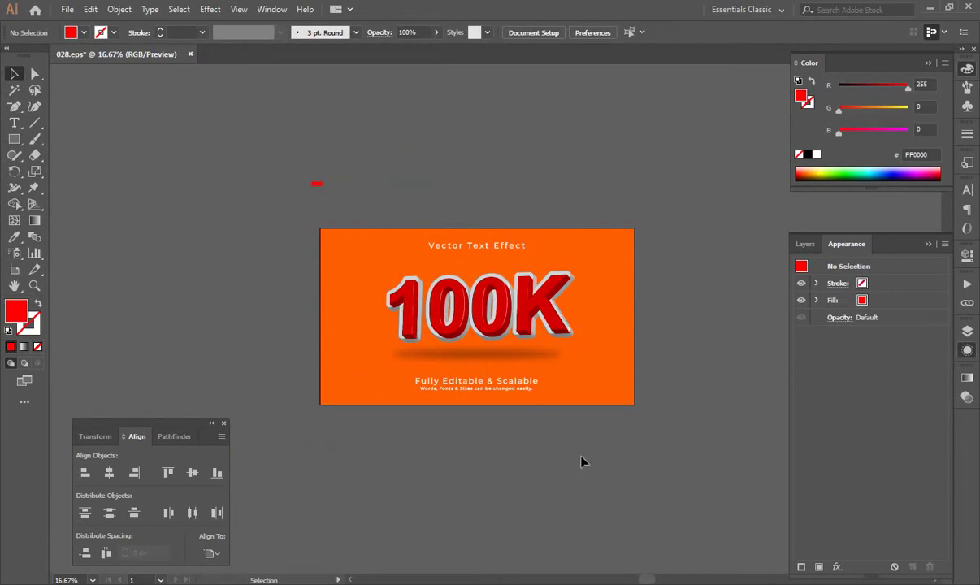
{"action": "left_click_drag", "start_coordinate": [288, 156], "coordinate": [352, 195]}
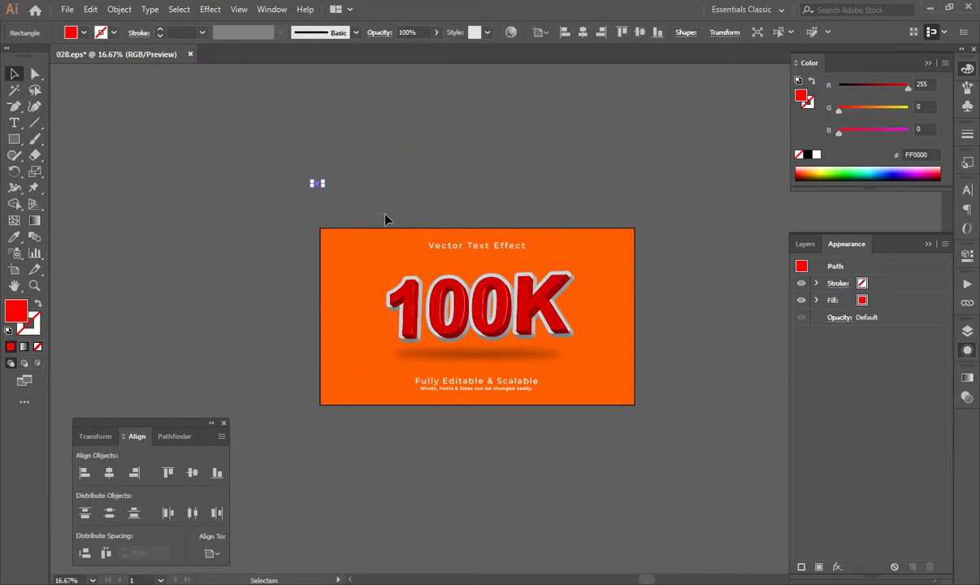
{"action": "key", "text": "Delete"}
Check the artwork group's selection, then save the document as 028.eps with Ctrl+S
{"action": "key", "text": "ctrl+a"}
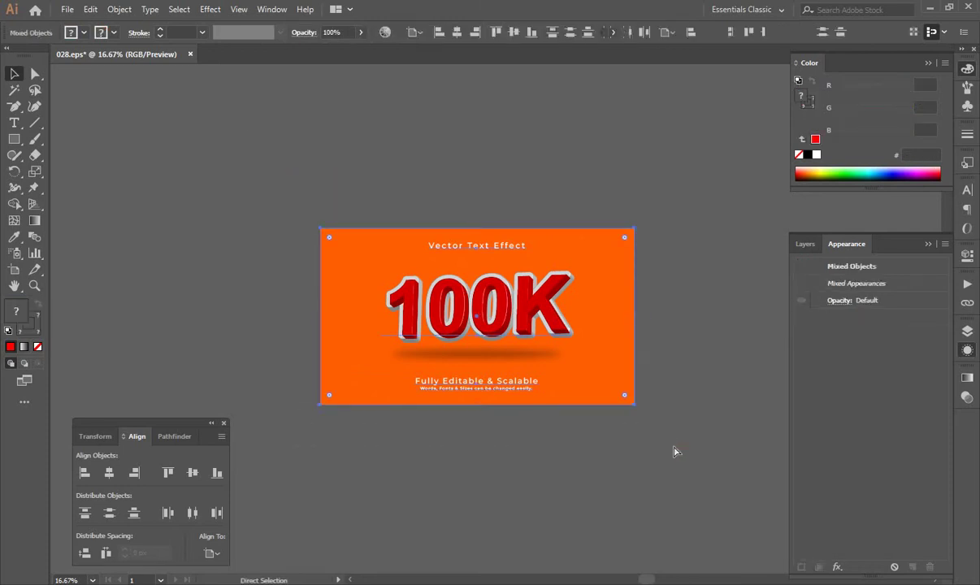
{"action": "key", "text": "ctrl+shift+a"}
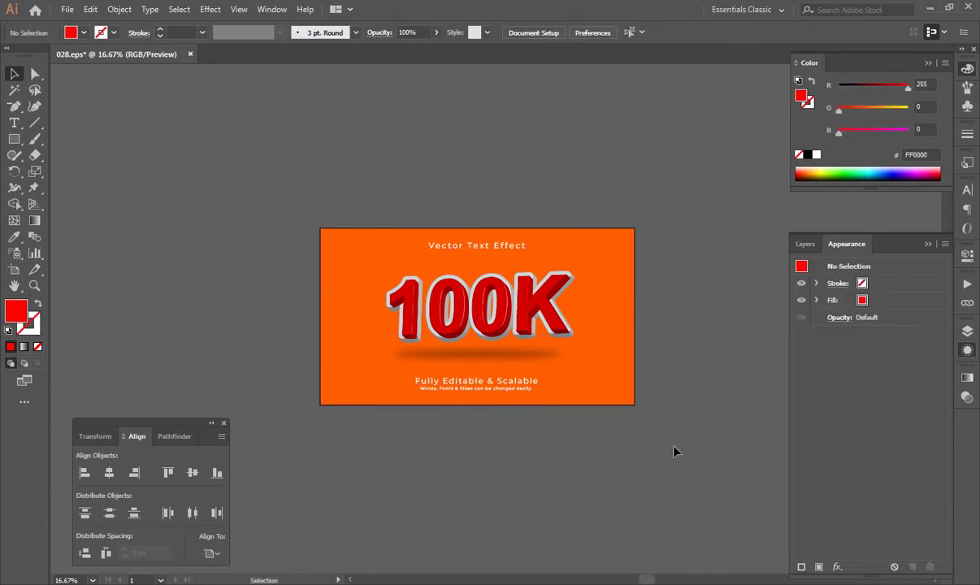
{"action": "left_click_drag", "start_coordinate": [273, 206], "coordinate": [696, 437]}
{"action": "left_click_drag", "start_coordinate": [639, 459], "coordinate": [223, 146]}
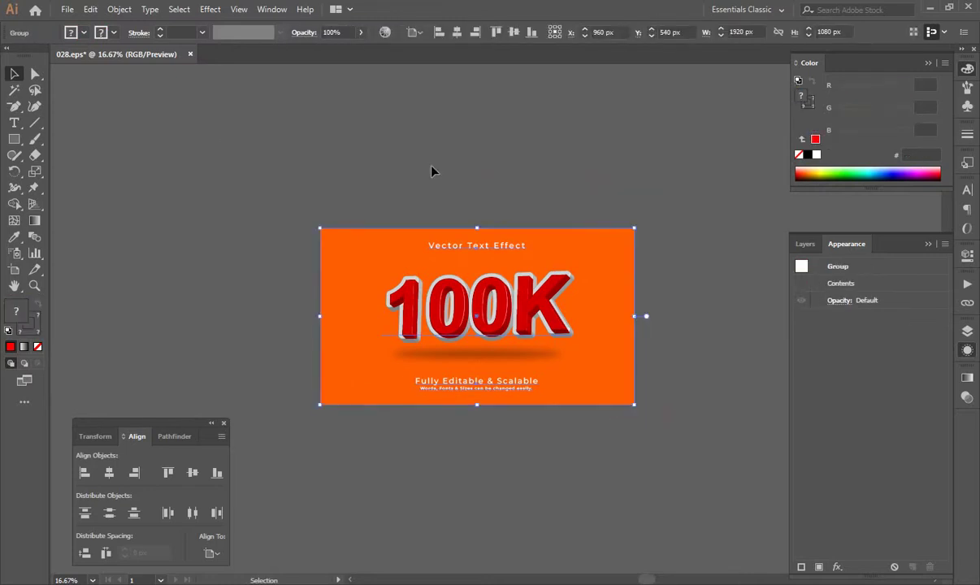
{"action": "key", "text": "a"}
{"action": "key", "text": "v"}
{"action": "left_click", "coordinate": [501, 180]}
{"action": "left_click", "coordinate": [466, 336]}
{"action": "key", "text": "ctrl+shift+a"}
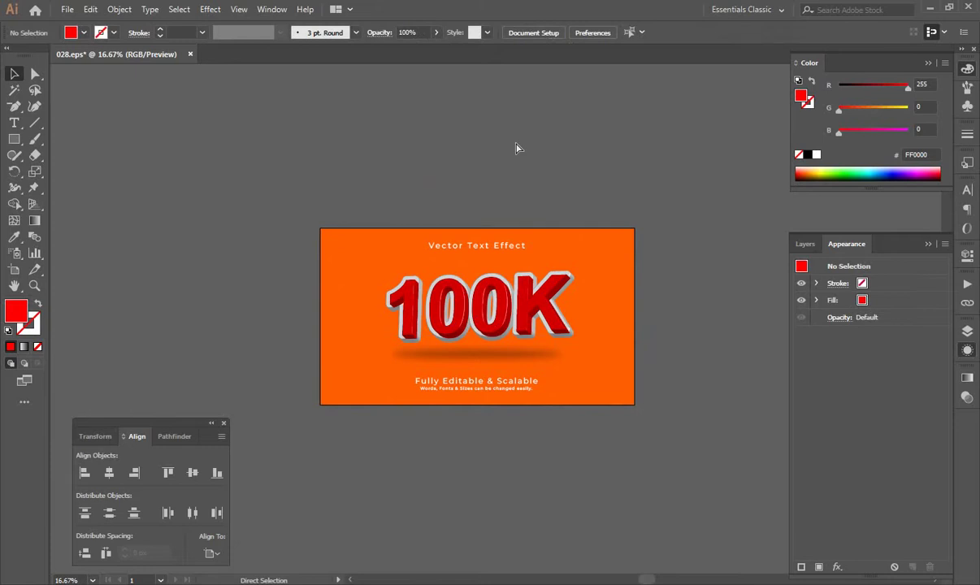
{"action": "key", "text": "ctrl+s"}
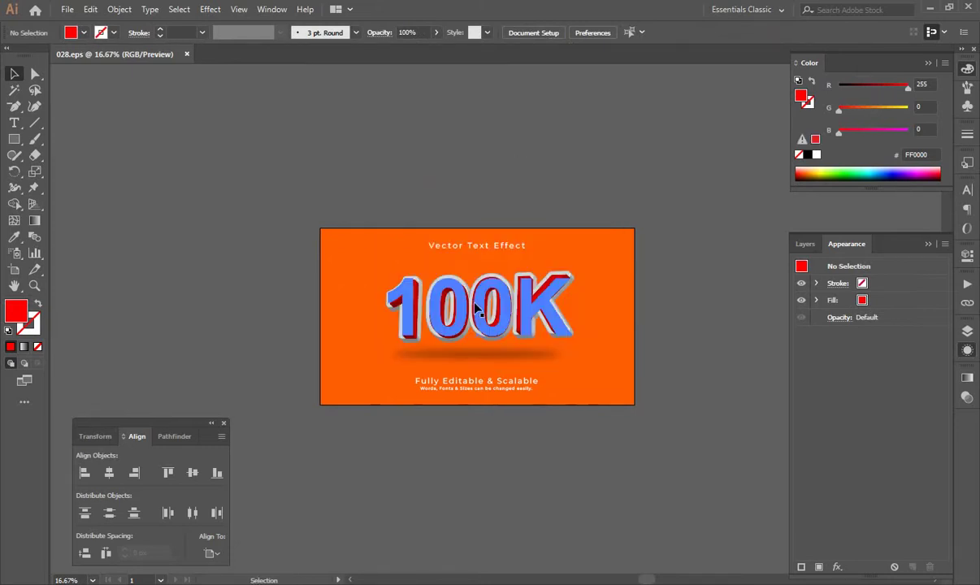
{"action": "left_click", "coordinate": [476, 307]}
{"action": "left_click", "coordinate": [486, 168]}
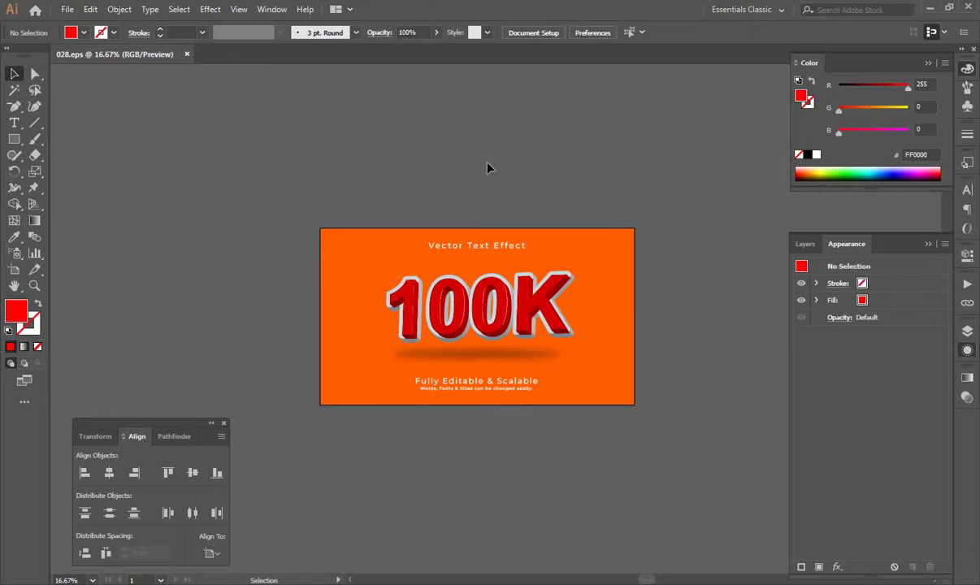
{"action": "key", "text": "ctrl+shift+s"}
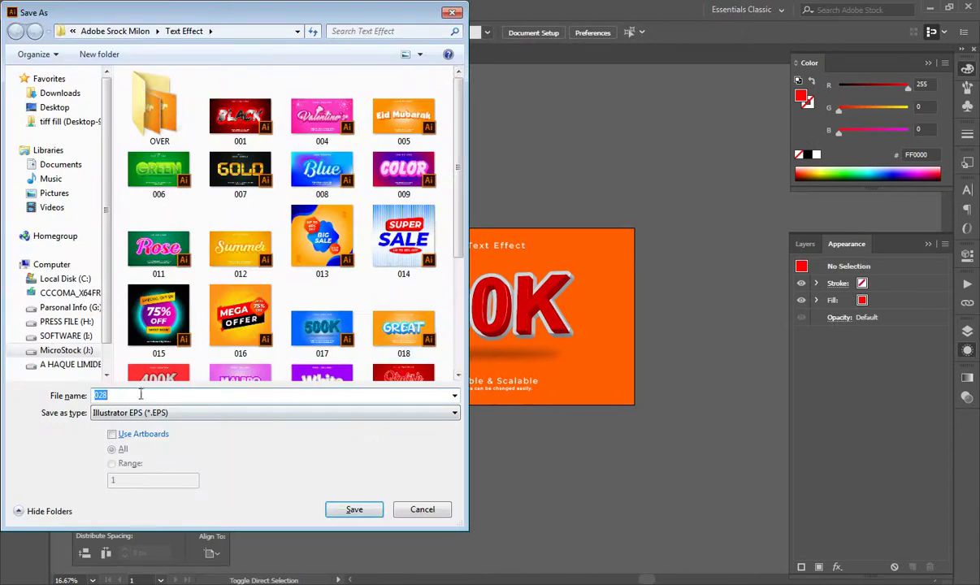
{"action": "left_click", "coordinate": [141, 395]}
{"action": "type", "text": "-"}
{"action": "left_click", "coordinate": [351, 509]}
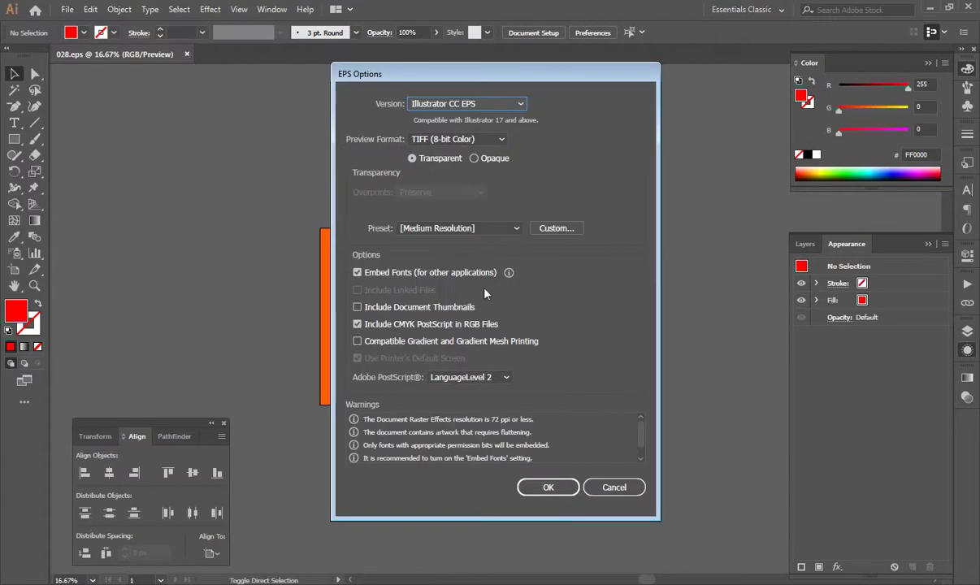
{"action": "left_click", "coordinate": [477, 104]}
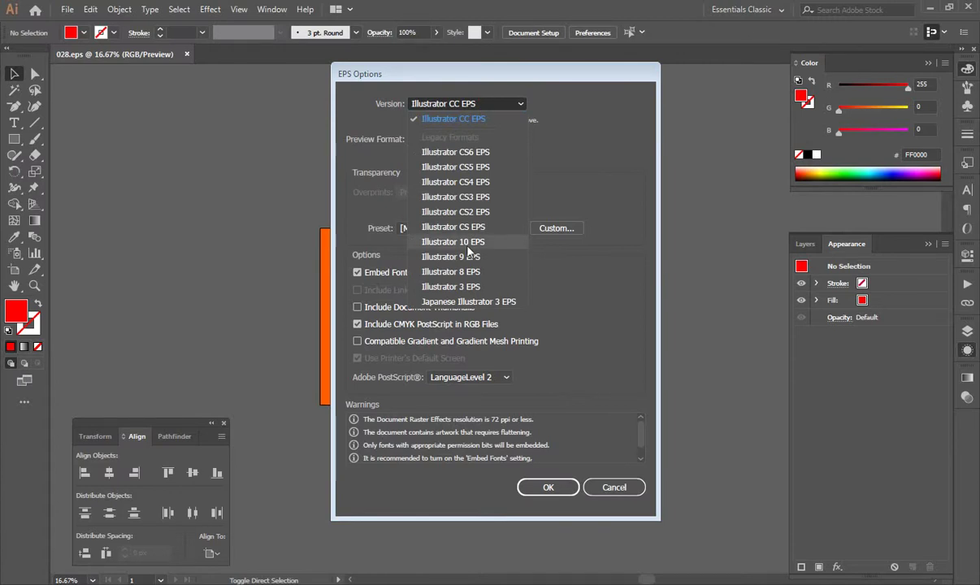
{"action": "left_click", "coordinate": [561, 138]}
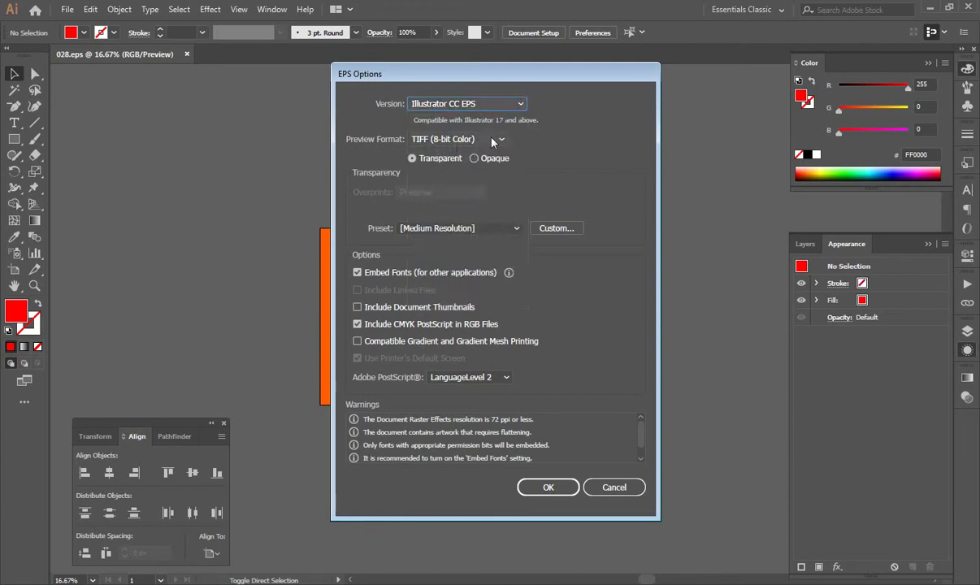
{"action": "left_click", "coordinate": [472, 104]}
{"action": "left_click", "coordinate": [567, 133]}
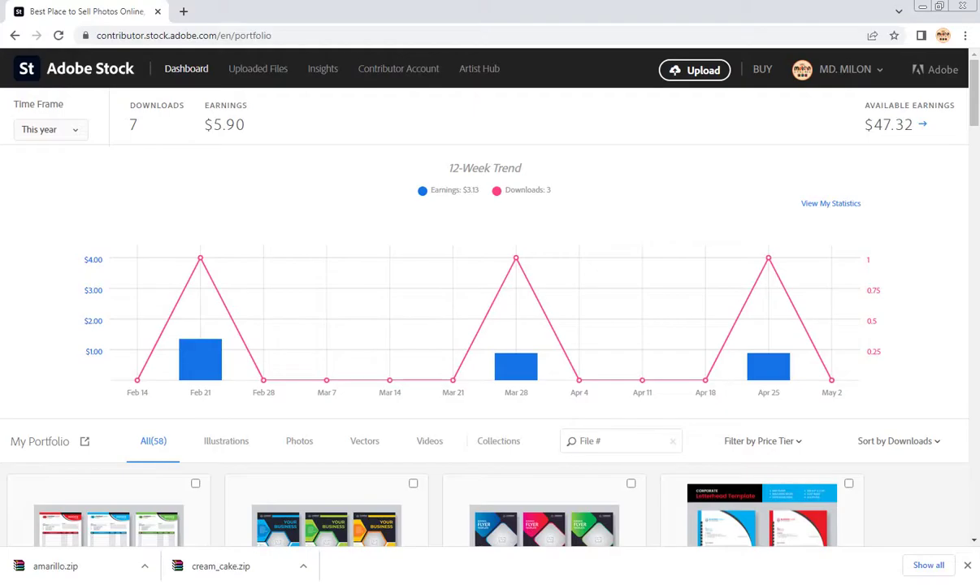
Scroll My Portfolio down to the earlier Summer and WORLD text-effect thumbnails
{"action": "scroll", "coordinate": [544, 228], "scroll_direction": "down", "scroll_amount": 4}
{"action": "scroll", "coordinate": [545, 227], "scroll_direction": "down", "scroll_amount": 3}
{"action": "scroll", "coordinate": [551, 253], "scroll_direction": "down", "scroll_amount": 3}
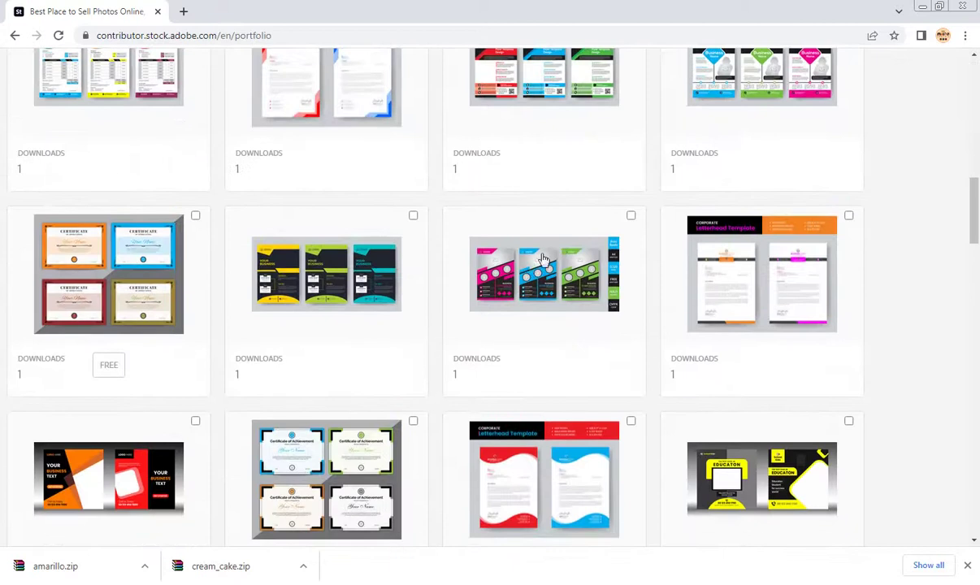
{"action": "scroll", "coordinate": [536, 260], "scroll_direction": "down", "scroll_amount": 3}
{"action": "scroll", "coordinate": [519, 265], "scroll_direction": "down", "scroll_amount": 3}
{"action": "scroll", "coordinate": [510, 271], "scroll_direction": "down", "scroll_amount": 5}
{"action": "scroll", "coordinate": [503, 278], "scroll_direction": "down", "scroll_amount": 3}
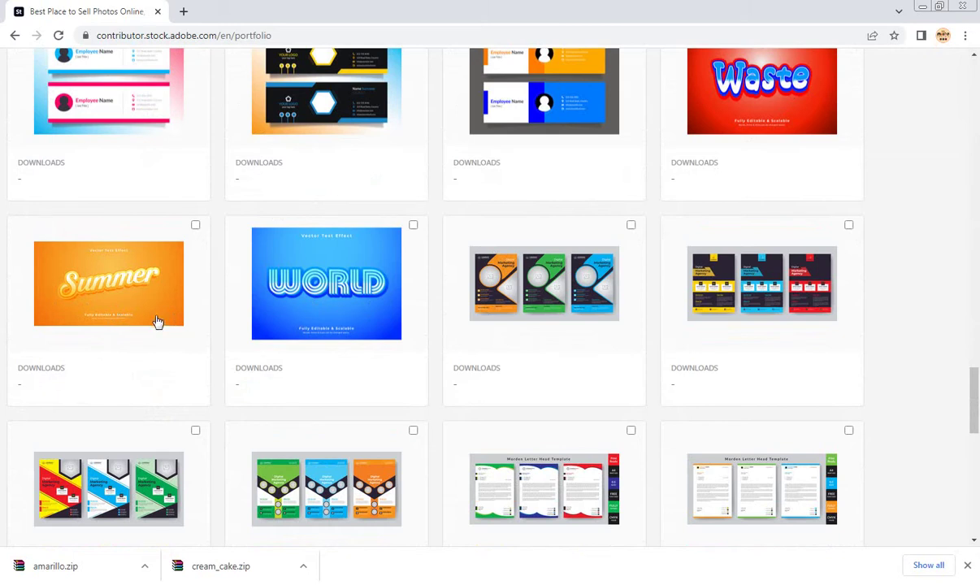
{"action": "scroll", "coordinate": [261, 344], "scroll_direction": "up", "scroll_amount": 1}
{"action": "scroll", "coordinate": [263, 350], "scroll_direction": "down", "scroll_amount": 5}
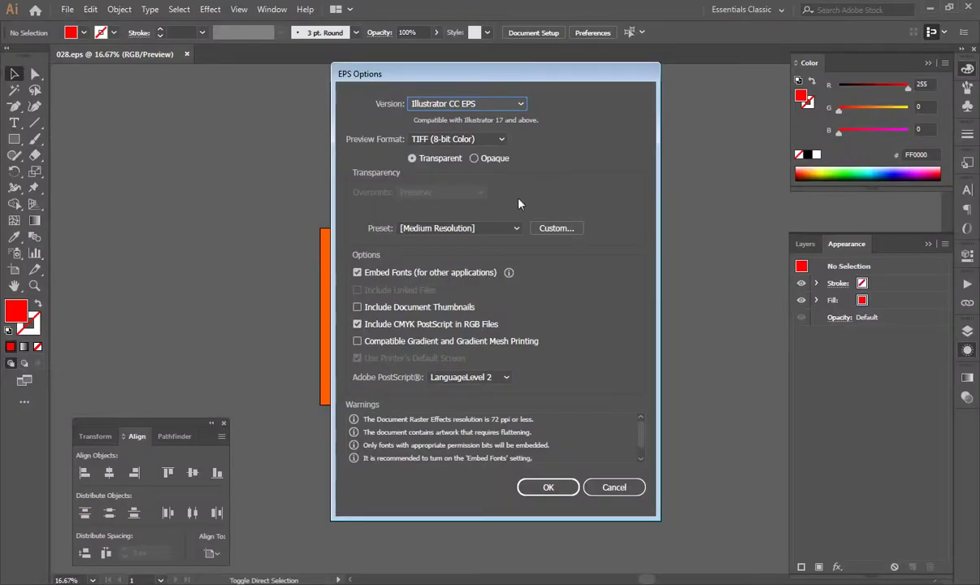
Cancel EPS Options, leaving version Illustrator CC EPS, then deselect and zoom in on the 100K artwork
{"action": "left_click", "coordinate": [480, 104]}
{"action": "left_click", "coordinate": [453, 103]}
{"action": "left_click", "coordinate": [483, 105]}
{"action": "left_click", "coordinate": [482, 108]}
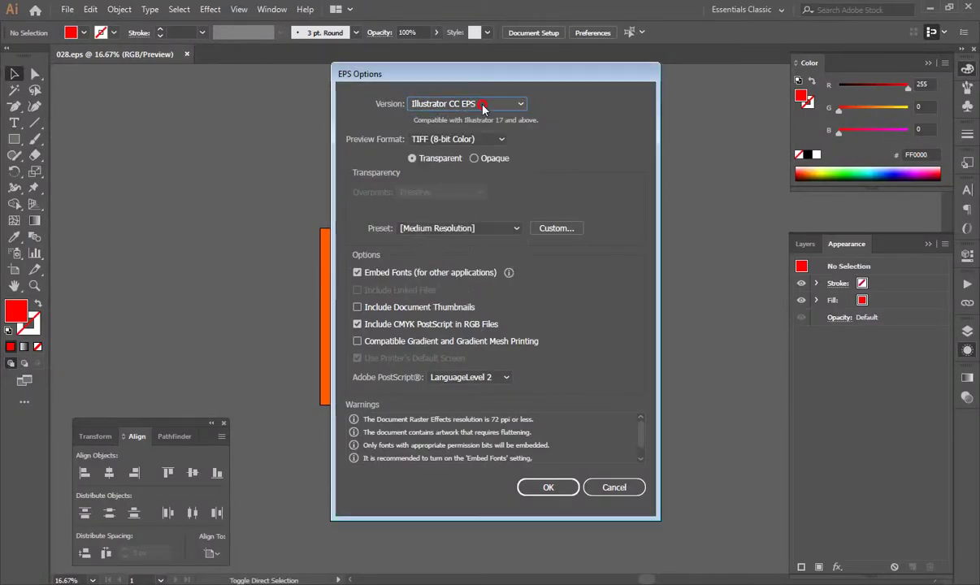
{"action": "left_click", "coordinate": [605, 486]}
{"action": "key", "text": "ctrl+a"}
{"action": "left_click", "coordinate": [558, 443]}
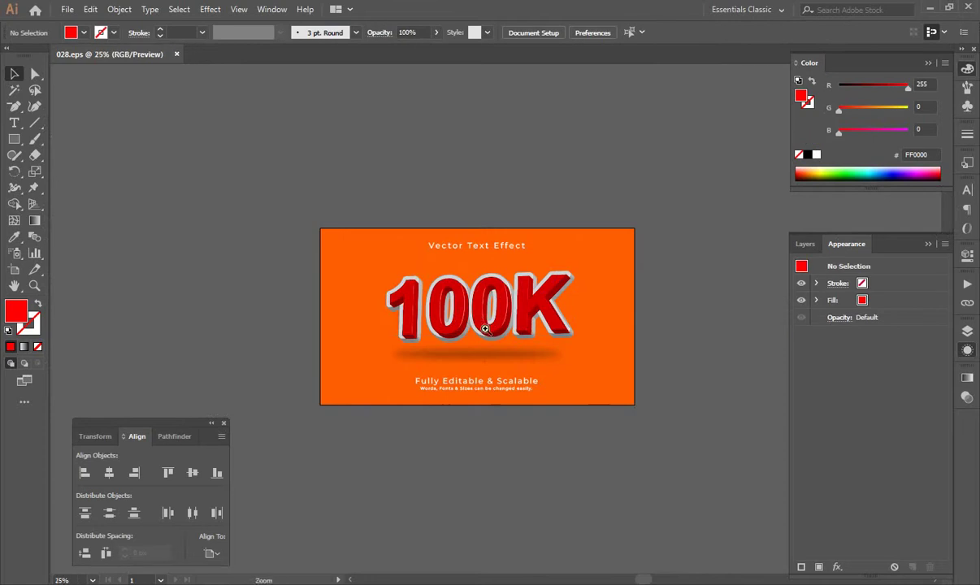
{"action": "key", "text": "ctrl+equal"}
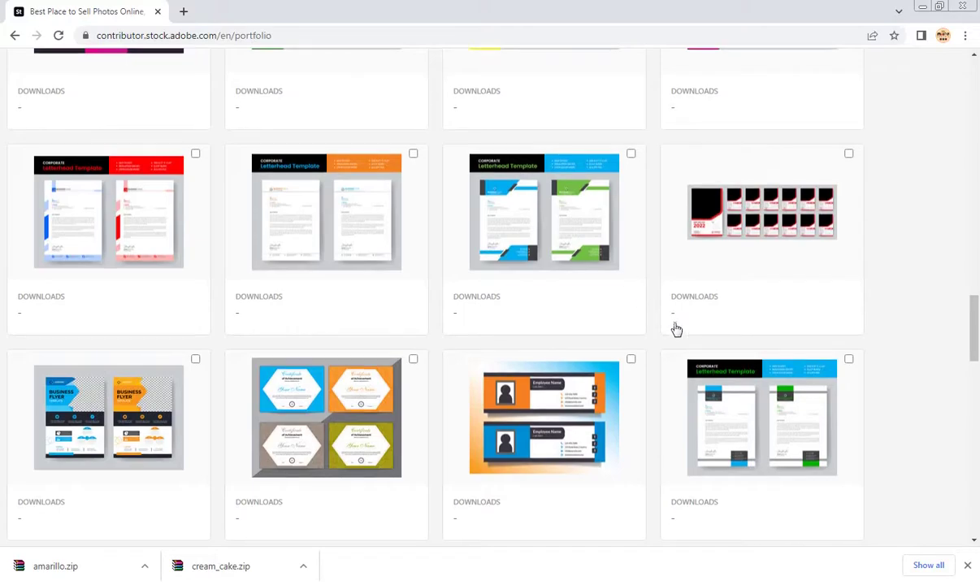
{"action": "scroll", "coordinate": [676, 329], "scroll_direction": "up", "scroll_amount": 5}
Go to Upload and expand the VECTORS (AI, EPS, SVG & ZIP FILES) requirements
{"action": "scroll", "coordinate": [741, 297], "scroll_direction": "up", "scroll_amount": 10}
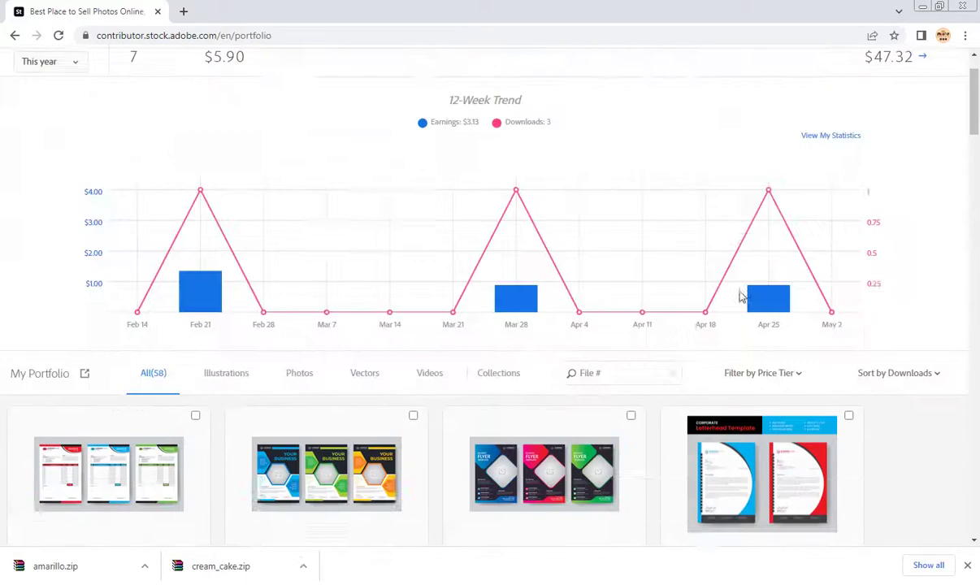
{"action": "scroll", "coordinate": [740, 299], "scroll_direction": "up", "scroll_amount": 2}
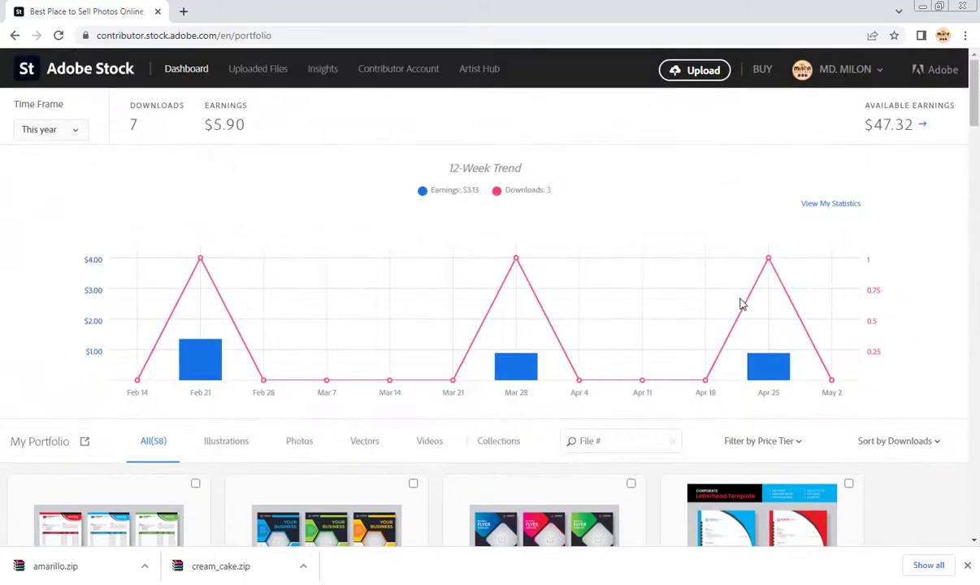
{"action": "left_click", "coordinate": [696, 71]}
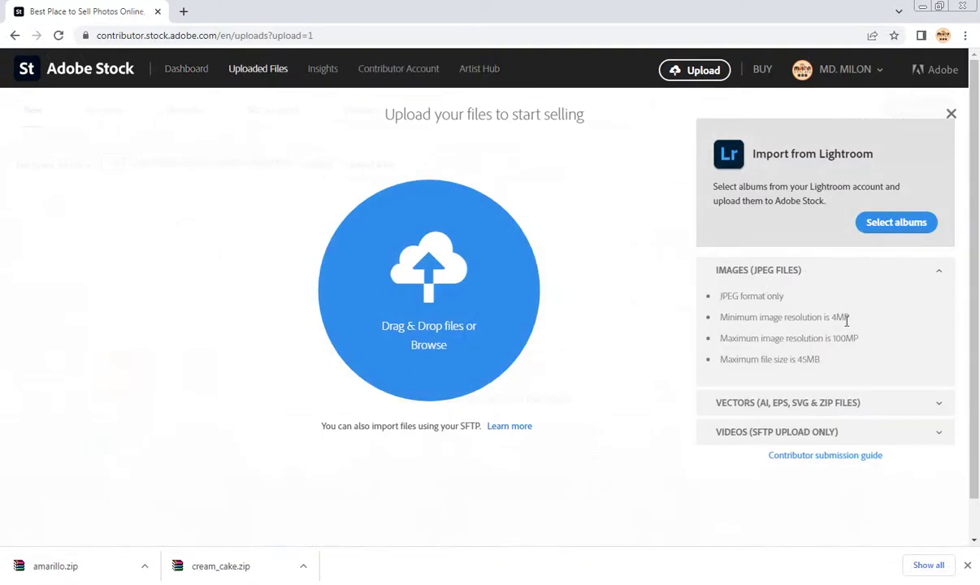
{"action": "left_click", "coordinate": [762, 403]}
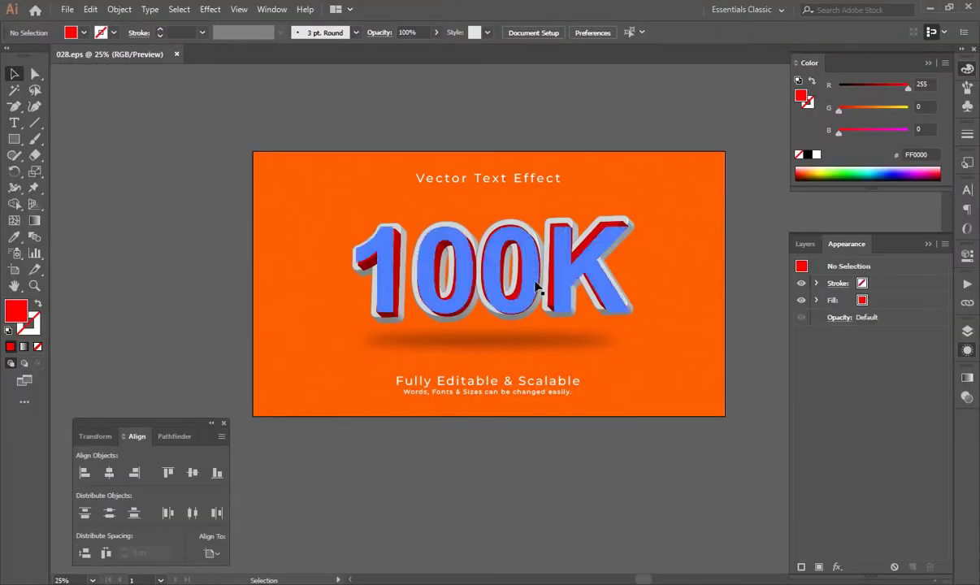
Export via Save for Web (Legacy) as JPEG Maximum at 6222 × 3500 px
{"action": "left_click", "coordinate": [68, 9]}
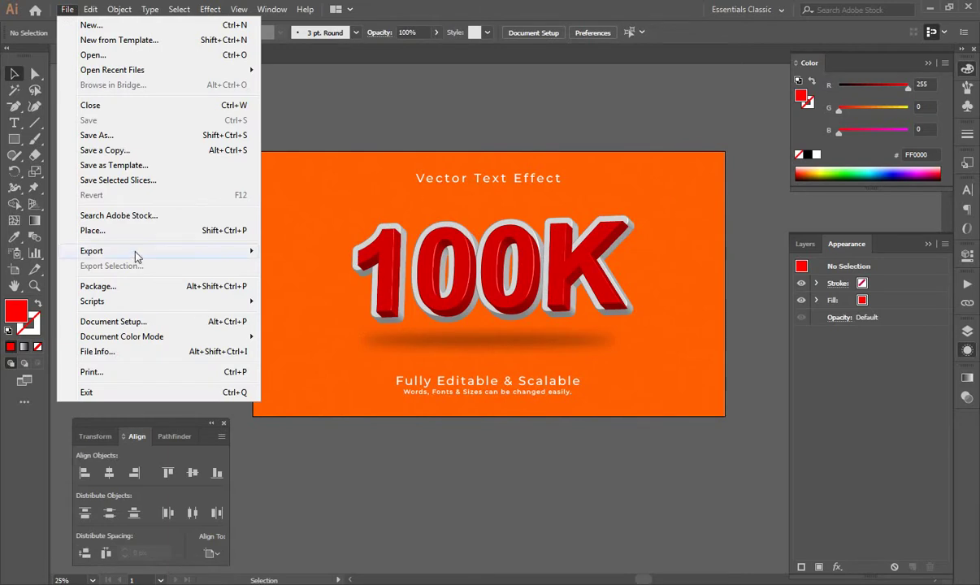
{"action": "mouse_move", "coordinate": [92, 251]}
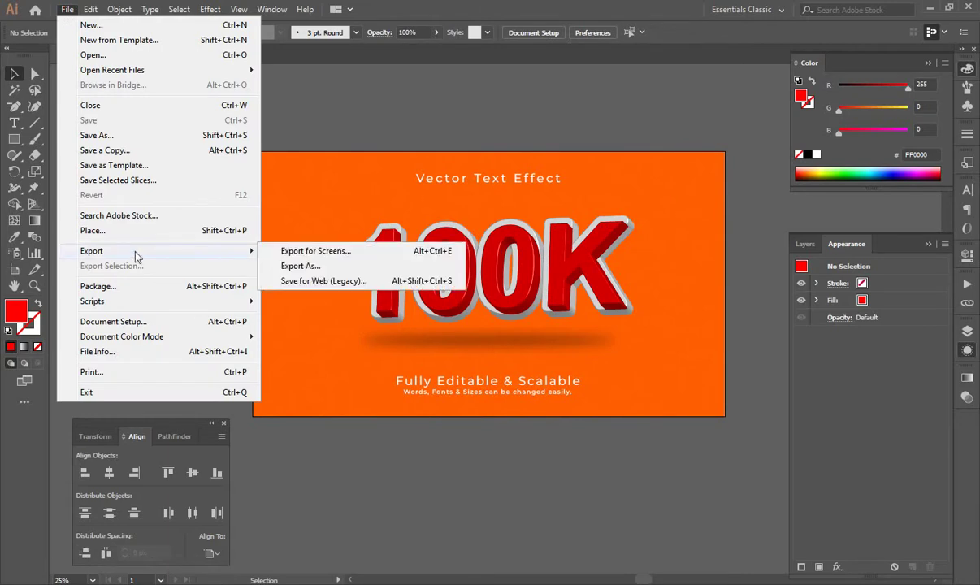
{"action": "left_click", "coordinate": [325, 281]}
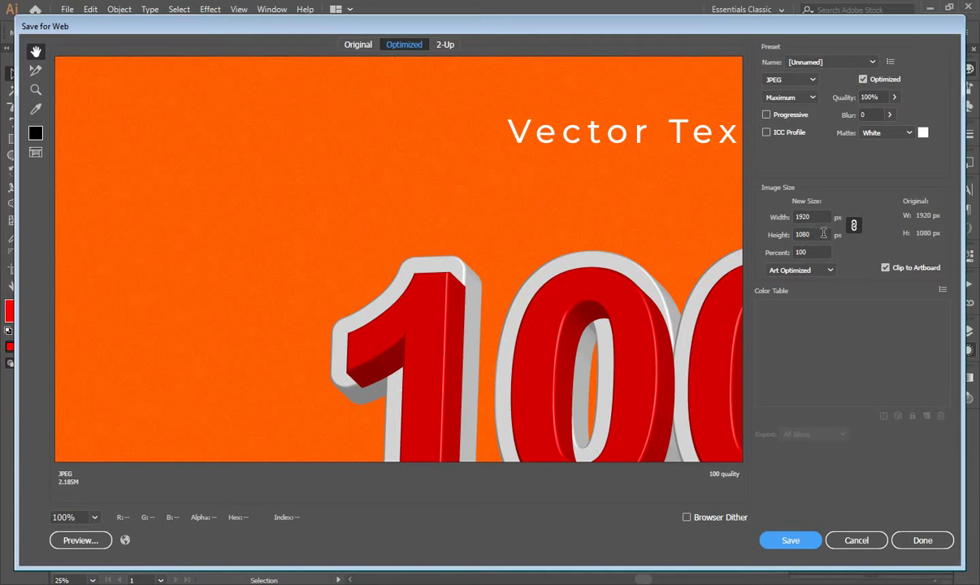
{"action": "double_click", "coordinate": [823, 233]}
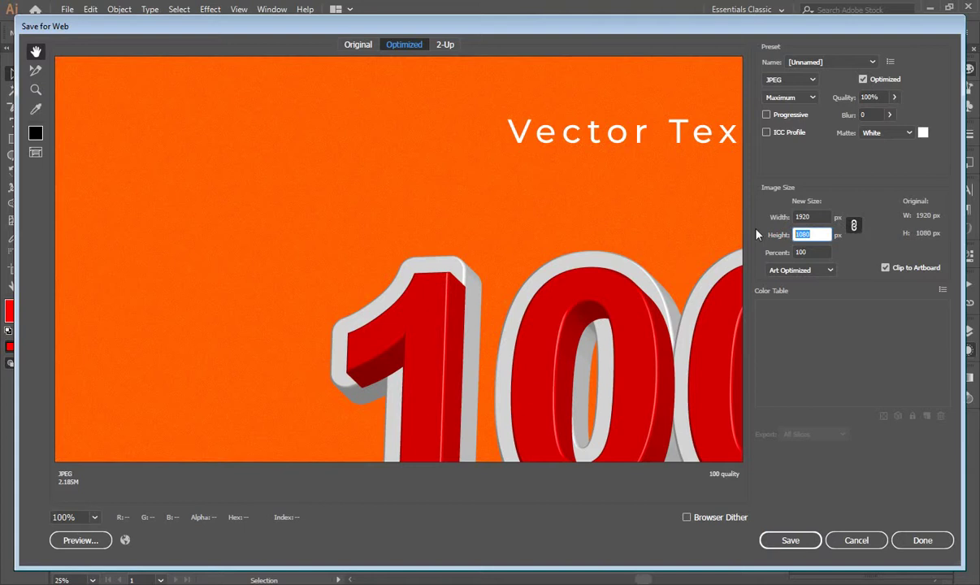
{"action": "type", "text": "35"}
{"action": "type", "text": "00"}
{"action": "left_click", "coordinate": [817, 235]}
{"action": "left_click", "coordinate": [790, 541]}
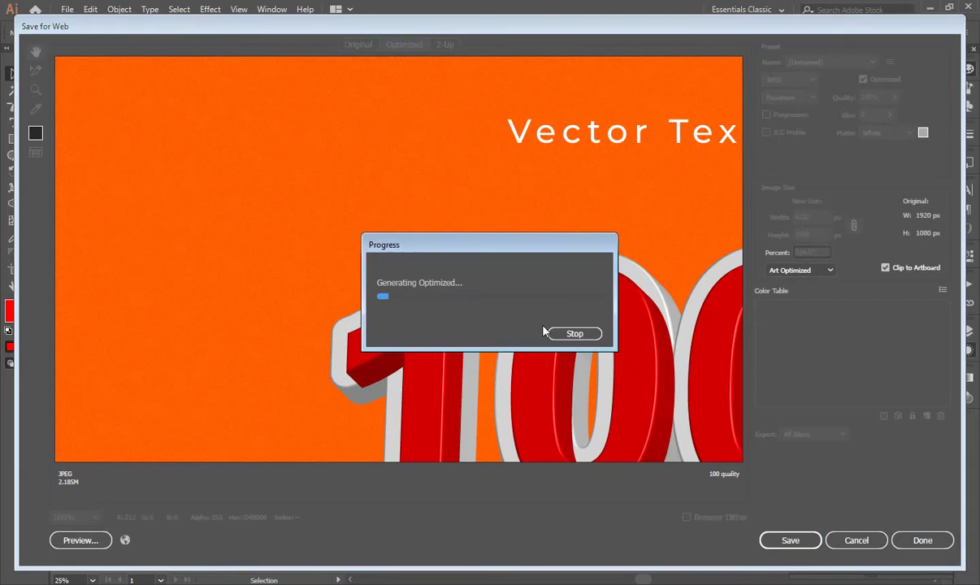
{"action": "left_click", "coordinate": [783, 541]}
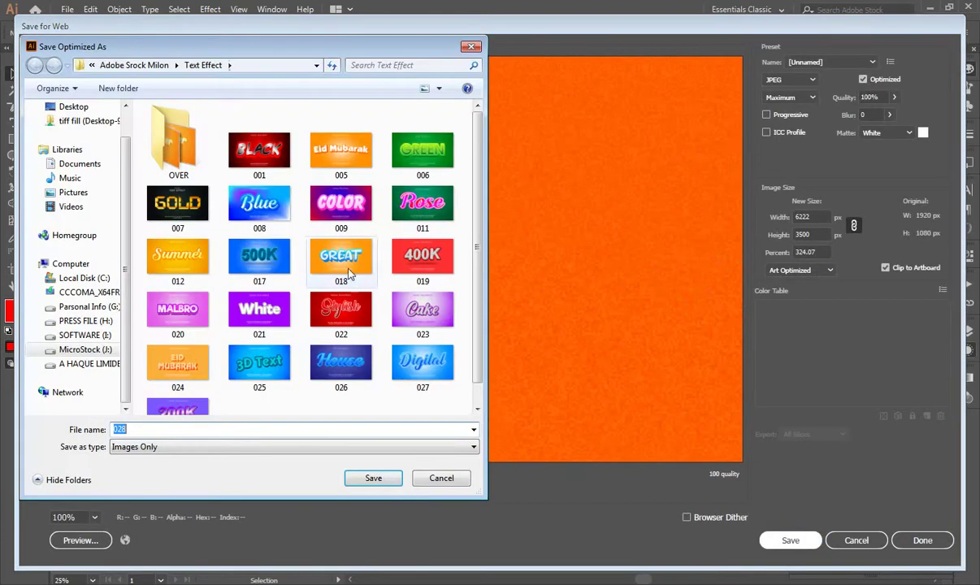
Save the JPEG as 028 in Text Effect, close 028.eps saving changes, and return to the folder
{"action": "left_click", "coordinate": [239, 431]}
{"action": "left_click", "coordinate": [371, 479]}
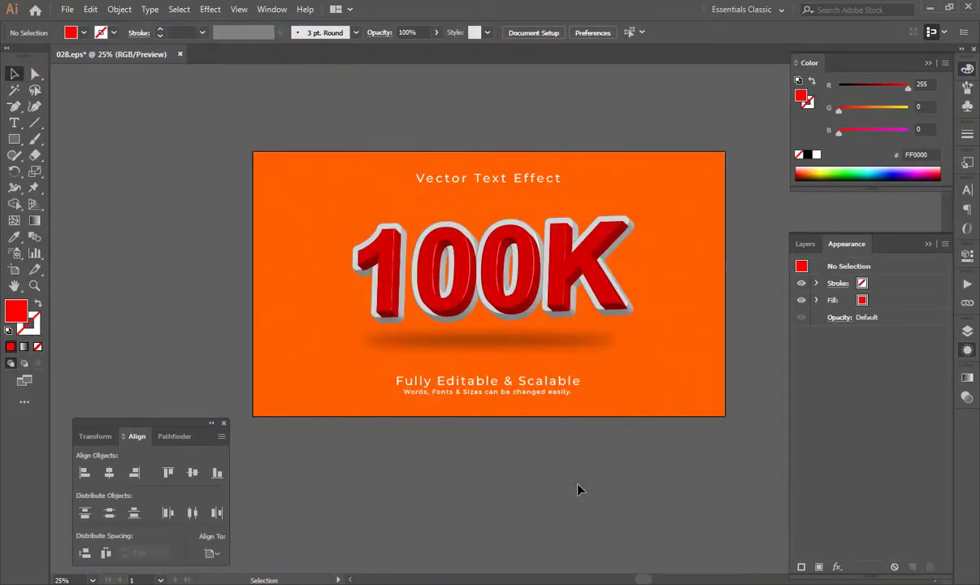
{"action": "key", "text": "ctrl+w"}
{"action": "key", "text": "Return"}
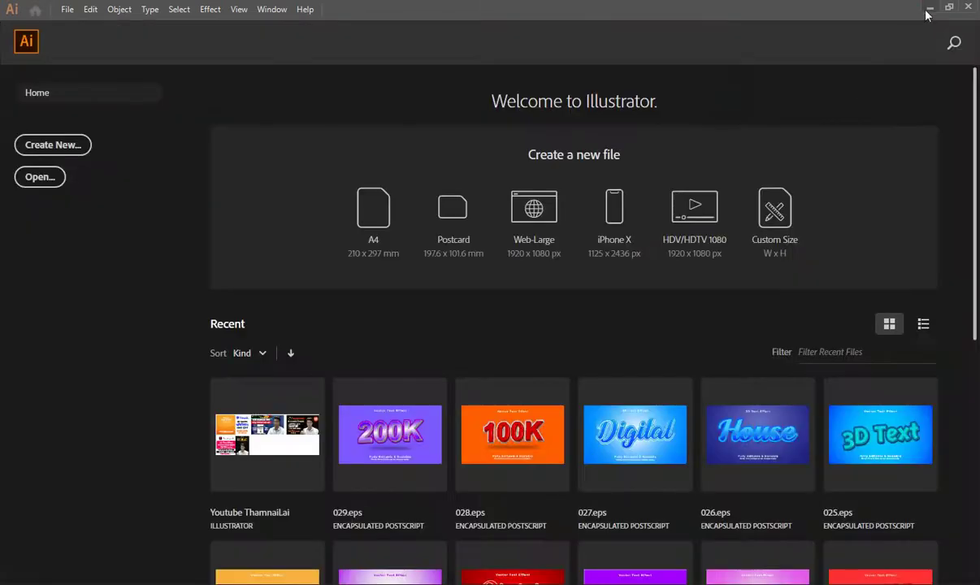
{"action": "left_click", "coordinate": [929, 8]}
{"action": "key", "text": "alt+Tab"}
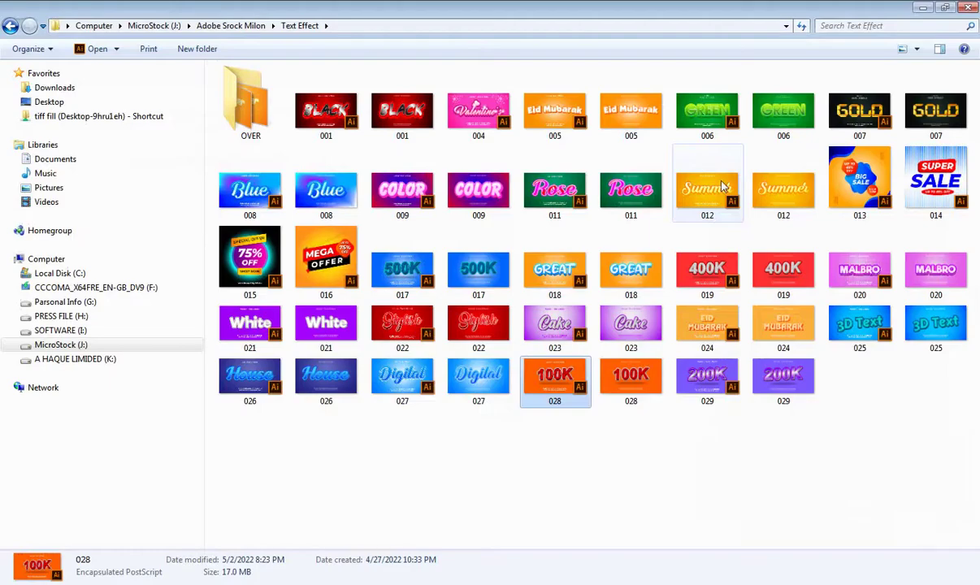
{"action": "left_click", "coordinate": [330, 126]}
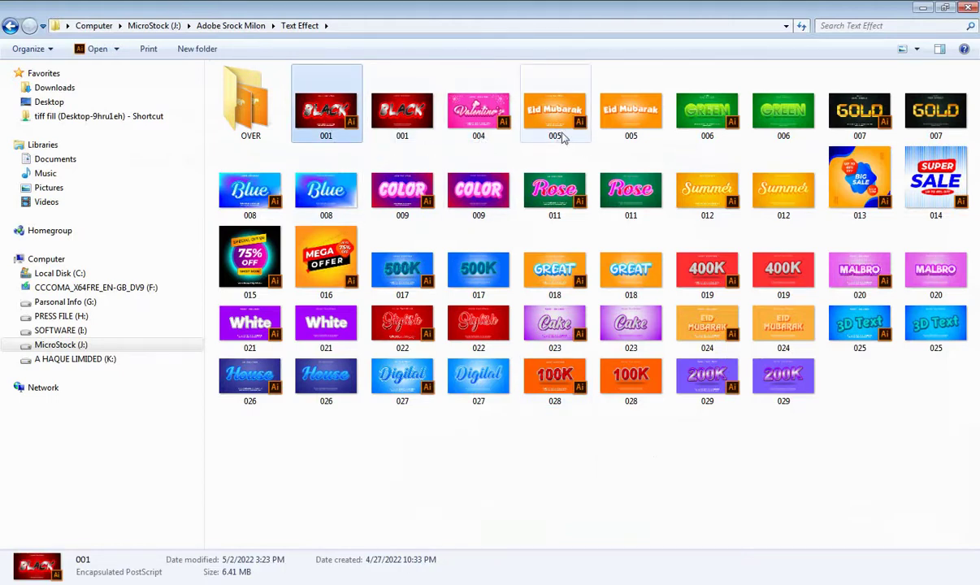
{"action": "left_click", "coordinate": [628, 128]}
{"action": "left_click", "coordinate": [754, 134]}
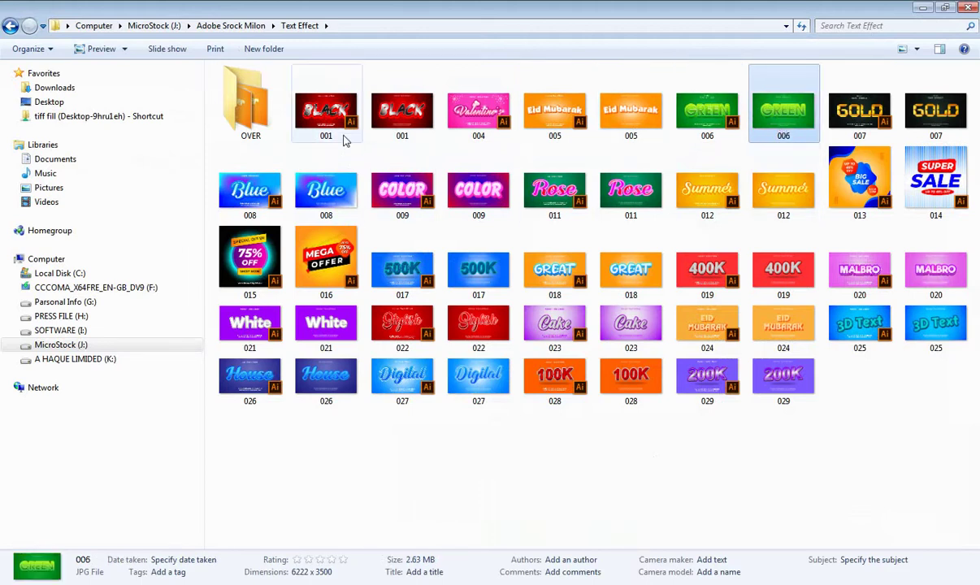
{"action": "left_click", "coordinate": [402, 130]}
{"action": "left_click", "coordinate": [330, 128]}
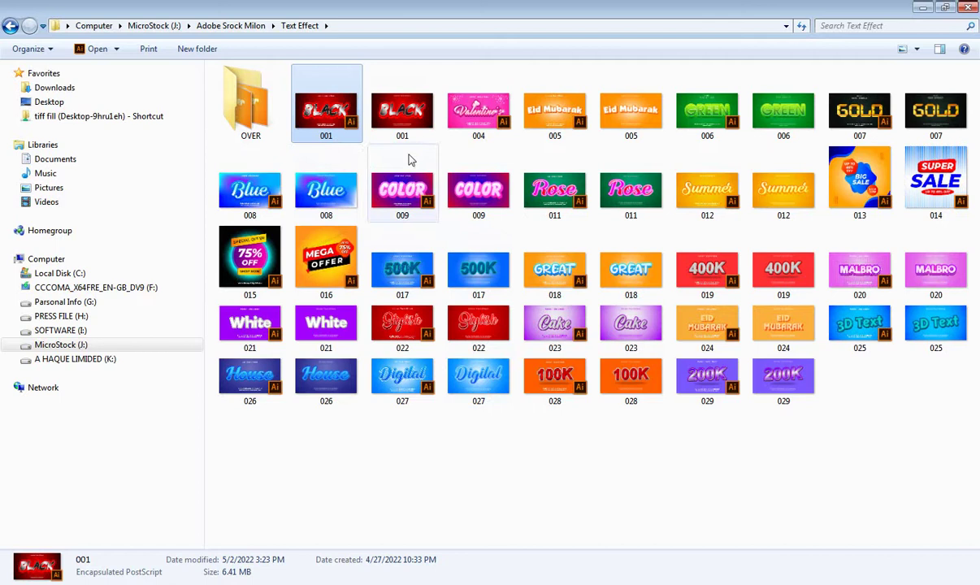
{"action": "left_click", "coordinate": [404, 130]}
{"action": "left_click", "coordinate": [483, 134]}
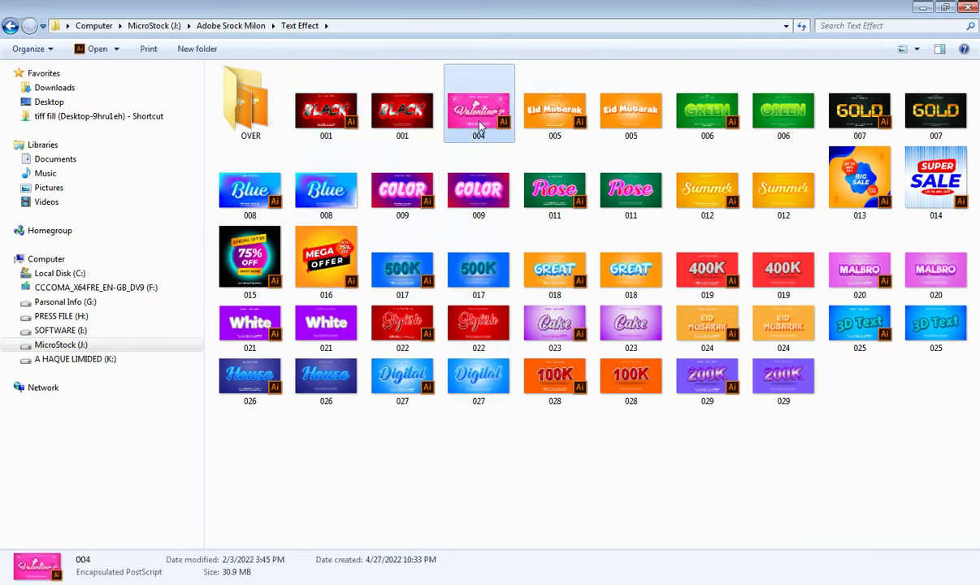
Open 004.eps and bring the Valentine's artwork into view
{"action": "double_click", "coordinate": [481, 124]}
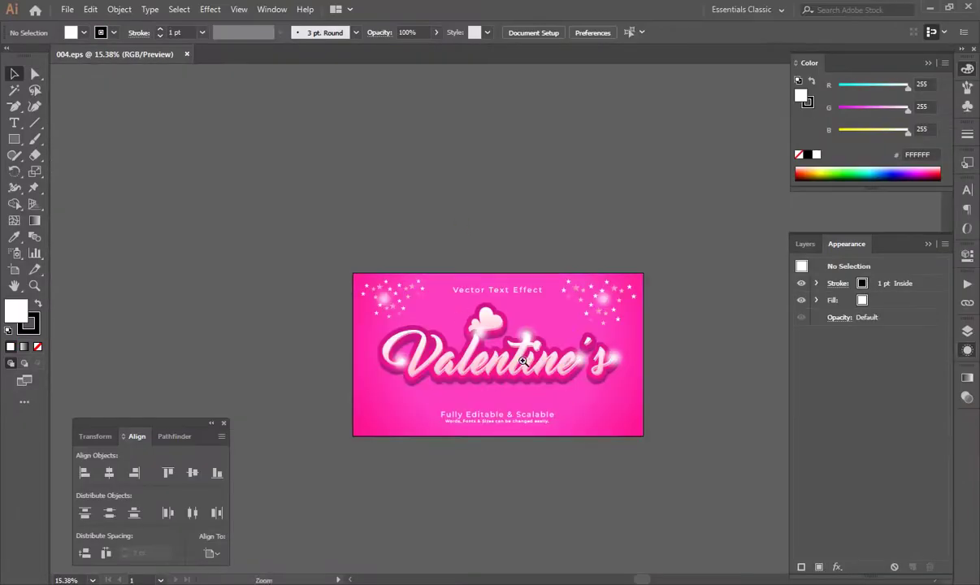
{"action": "scroll", "coordinate": [459, 398], "scroll_direction": "up", "scroll_amount": 1}
{"action": "scroll", "coordinate": [459, 398], "scroll_direction": "up", "scroll_amount": 1}
{"action": "left_click_drag", "start_coordinate": [460, 397], "coordinate": [492, 387]}
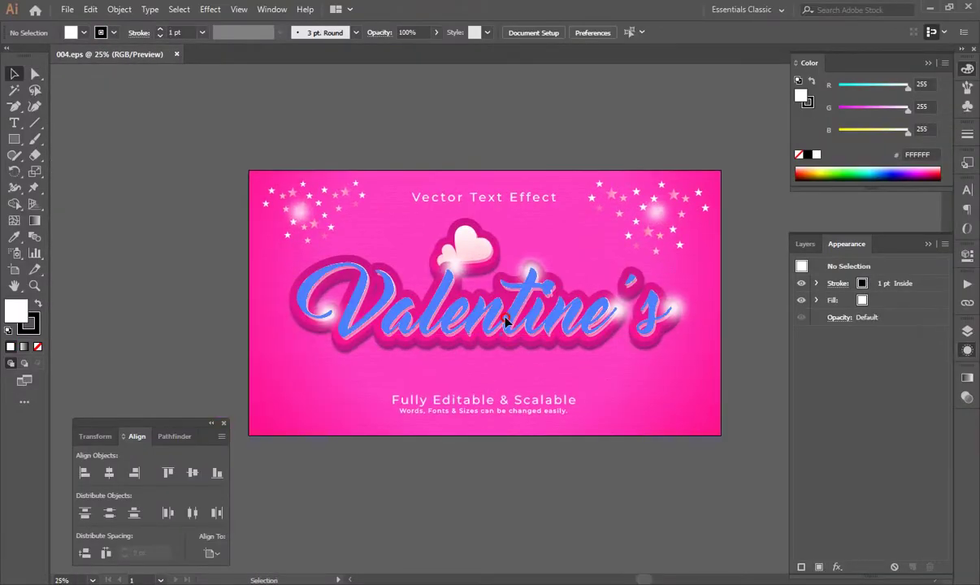
Select the Valentine's text and inspect its first through fifth fills in Appearance
{"action": "left_click", "coordinate": [539, 345]}
{"action": "left_click", "coordinate": [816, 300]}
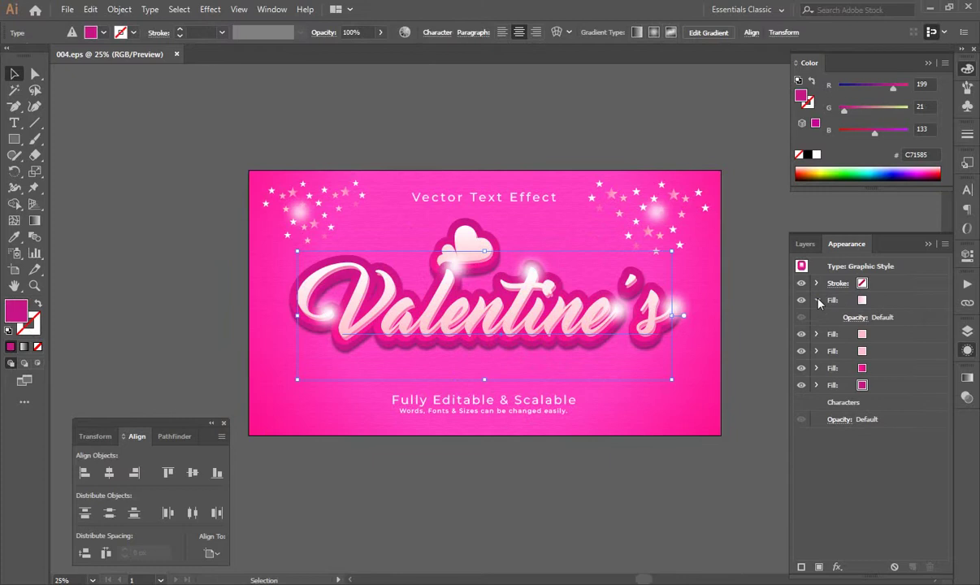
{"action": "left_click", "coordinate": [816, 300]}
{"action": "left_click", "coordinate": [816, 317]}
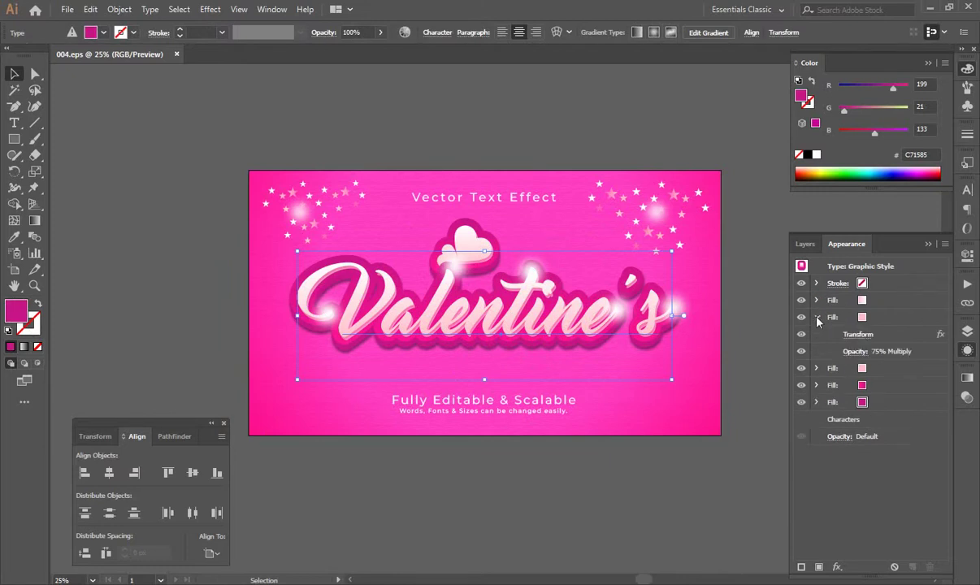
{"action": "left_click", "coordinate": [816, 317]}
{"action": "left_click", "coordinate": [816, 334]}
{"action": "left_click", "coordinate": [816, 334]}
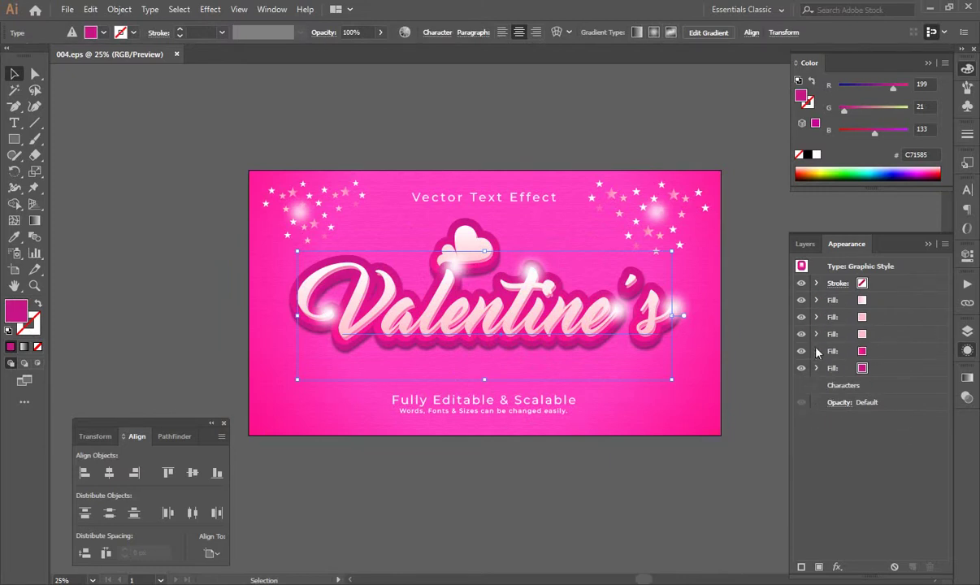
{"action": "left_click", "coordinate": [816, 351]}
{"action": "left_click", "coordinate": [816, 351]}
Delete the Drop Shadow effect from the sixth, bottom fill
{"action": "left_click", "coordinate": [816, 368]}
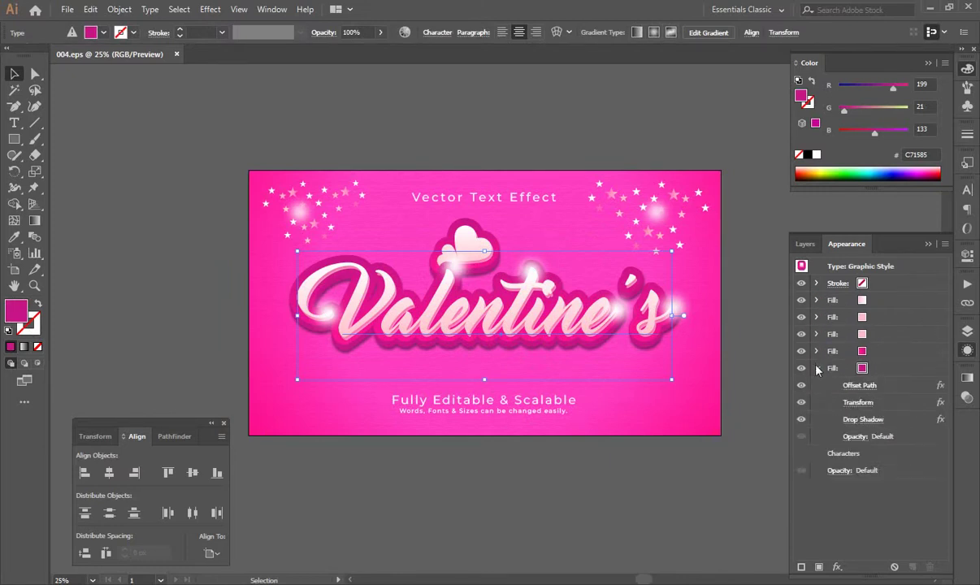
{"action": "left_click", "coordinate": [894, 419]}
{"action": "left_click", "coordinate": [930, 568]}
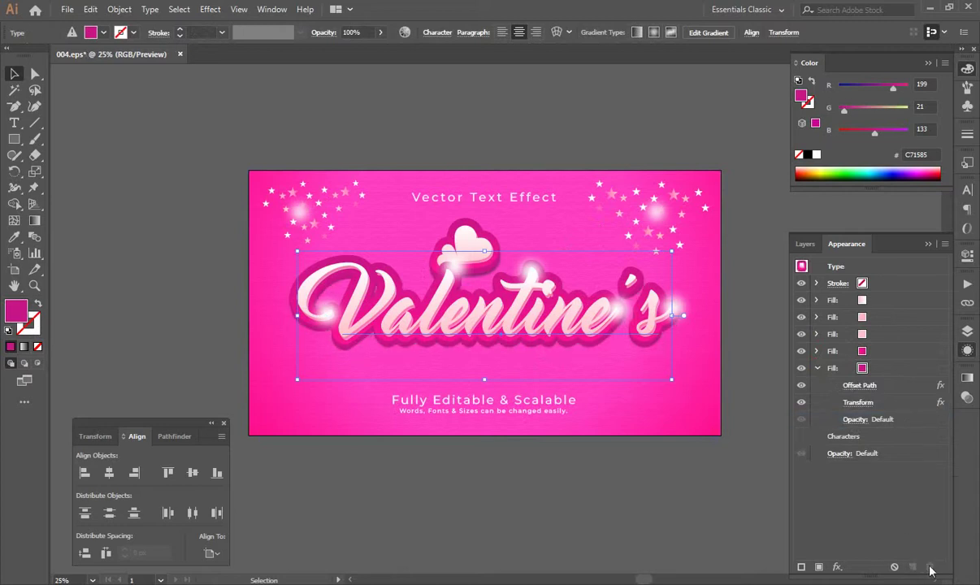
{"action": "left_click", "coordinate": [817, 369]}
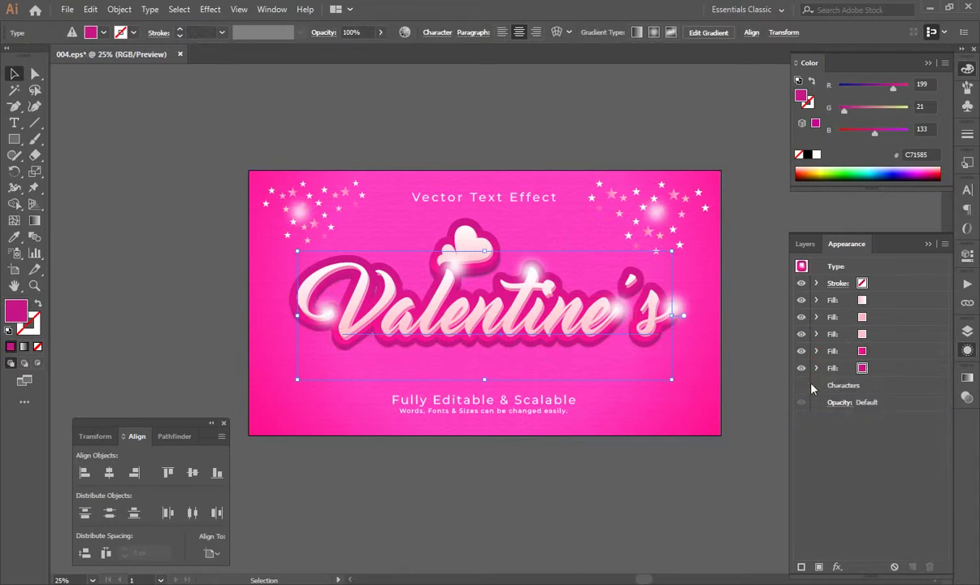
Deselect, select all artwork with Ctrl+A, then deselect again
{"action": "left_click", "coordinate": [716, 462]}
{"action": "left_click", "coordinate": [624, 486]}
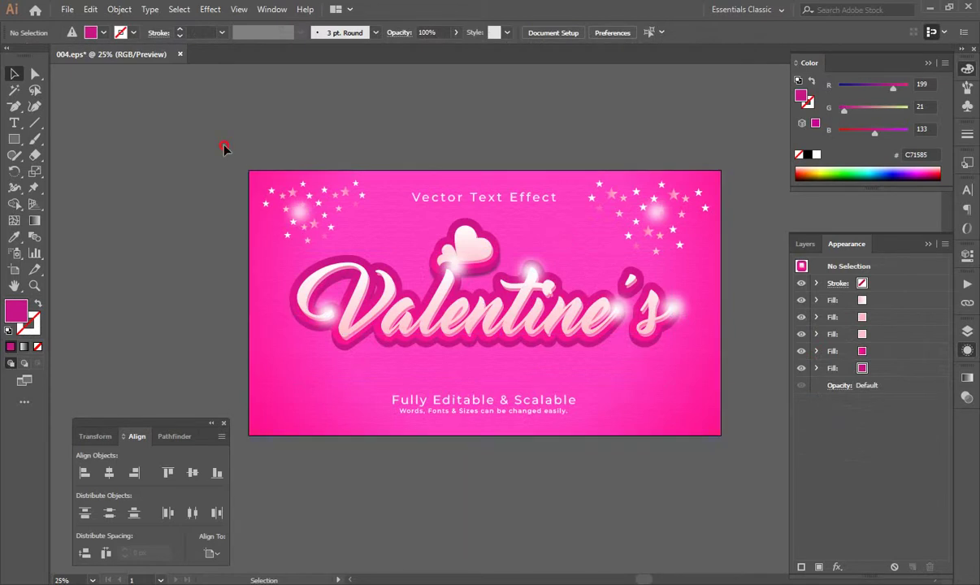
{"action": "key", "text": "ctrl+a"}
{"action": "left_click", "coordinate": [646, 473]}
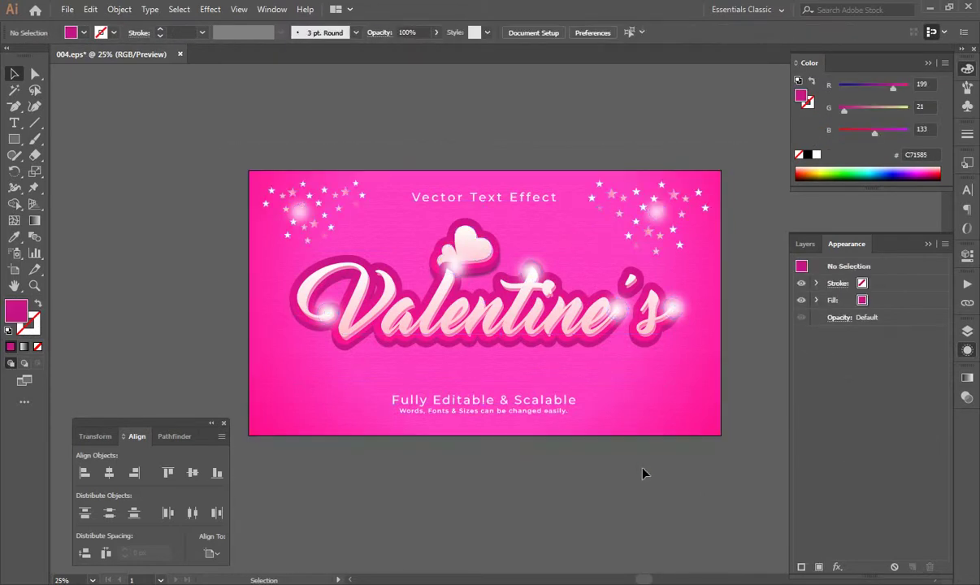
Save 004.eps and export it via Save for Web as a 6222 × 3500 px JPEG named 004
{"action": "left_click", "coordinate": [68, 9]}
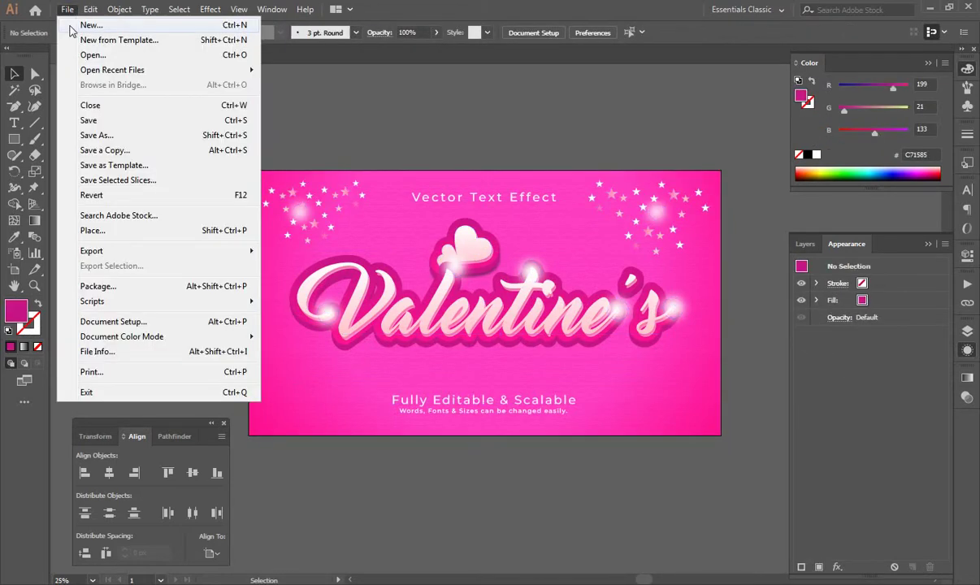
{"action": "left_click", "coordinate": [106, 120]}
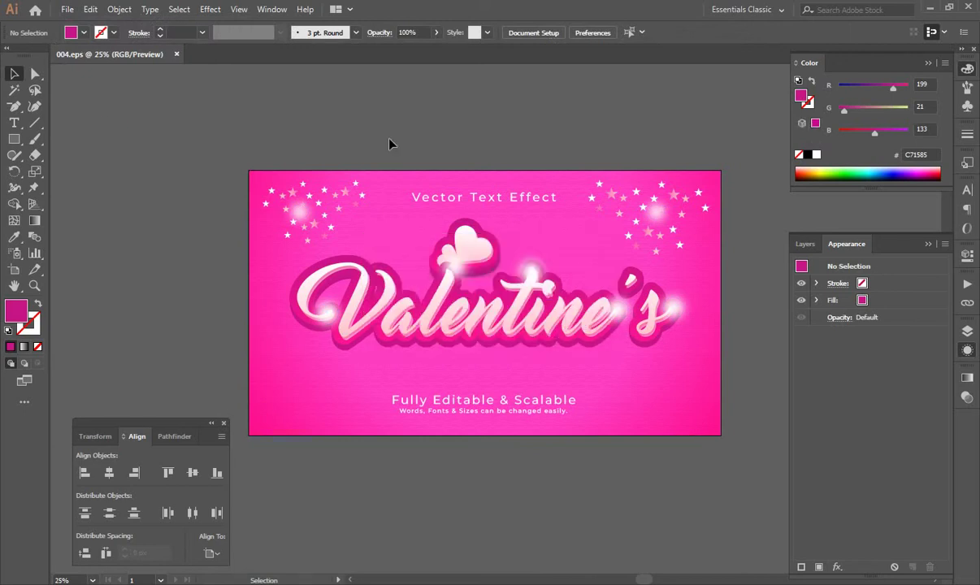
{"action": "left_click", "coordinate": [67, 9]}
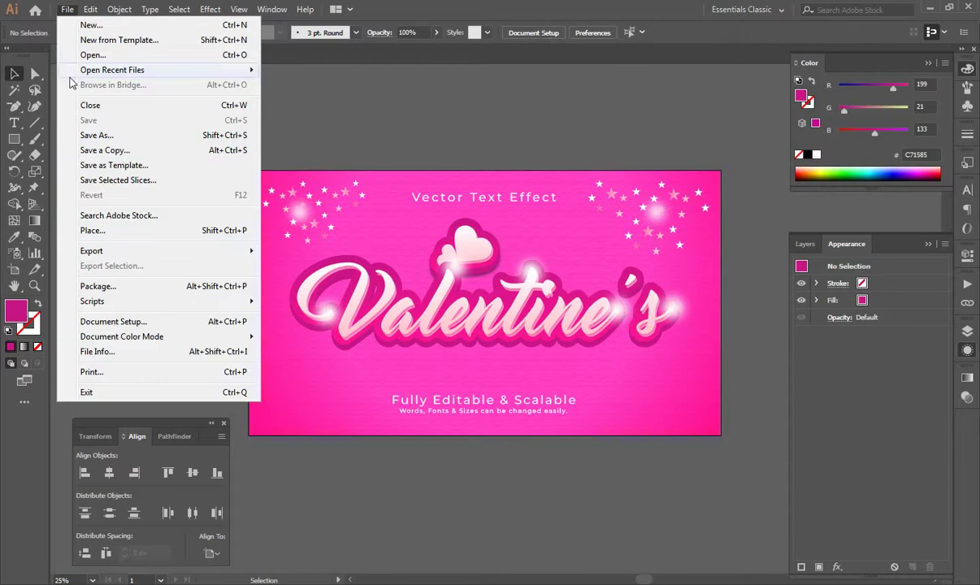
{"action": "mouse_move", "coordinate": [92, 250]}
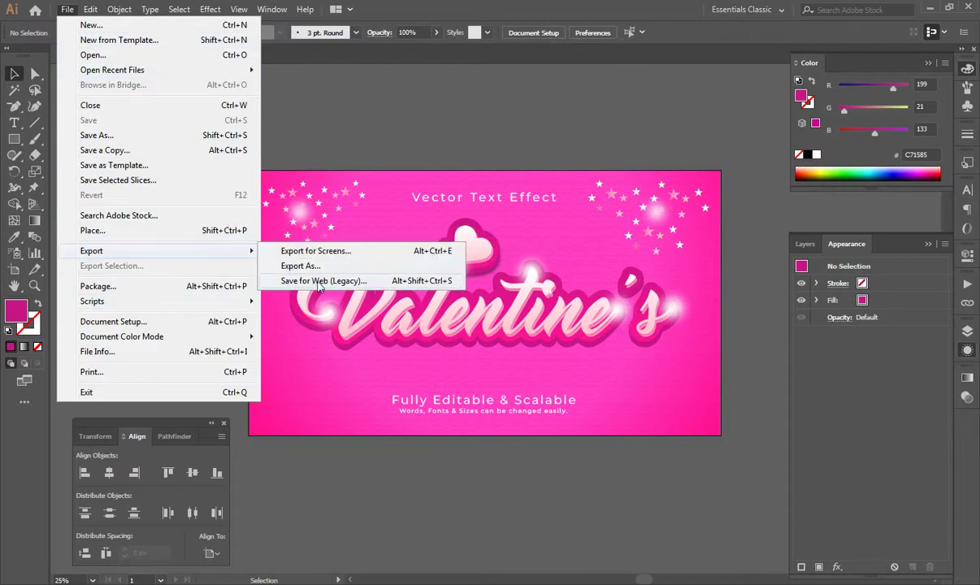
{"action": "left_click", "coordinate": [290, 282]}
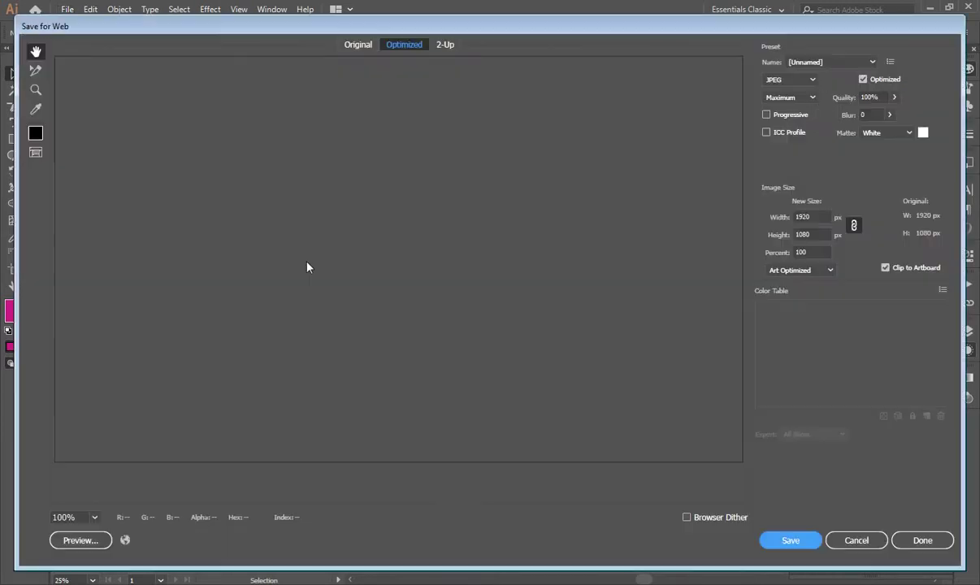
{"action": "double_click", "coordinate": [823, 233]}
{"action": "type", "text": "350"}
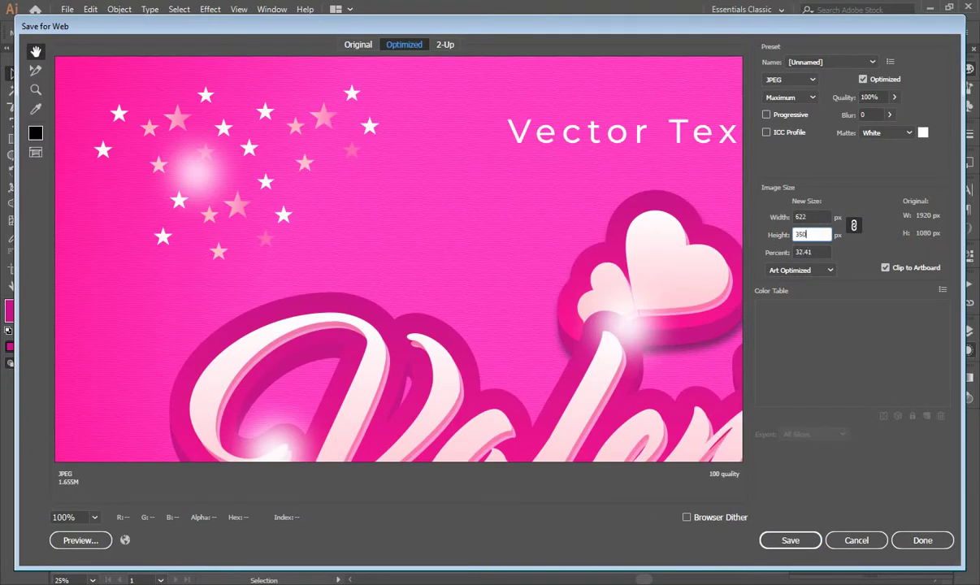
{"action": "double_click", "coordinate": [822, 217]}
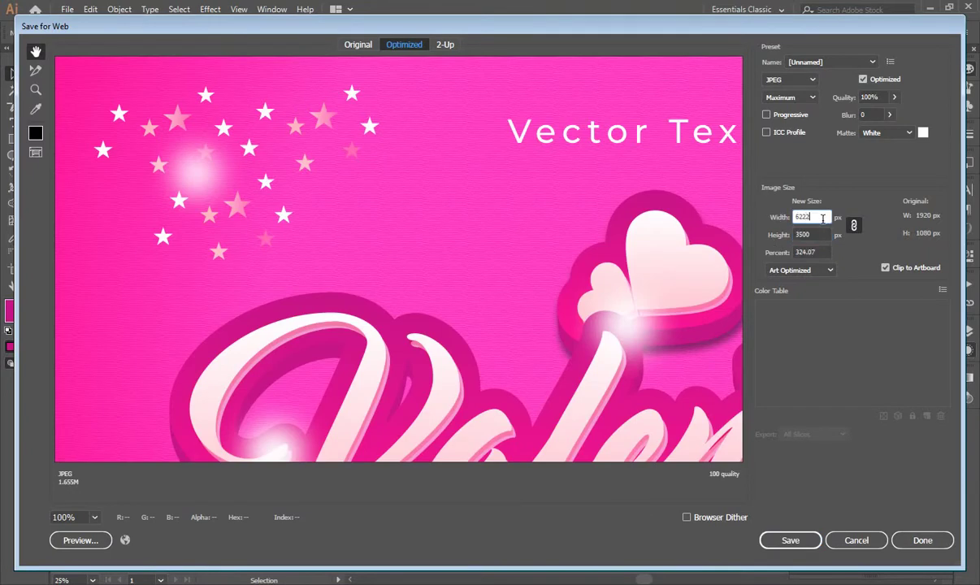
{"action": "left_click", "coordinate": [815, 252]}
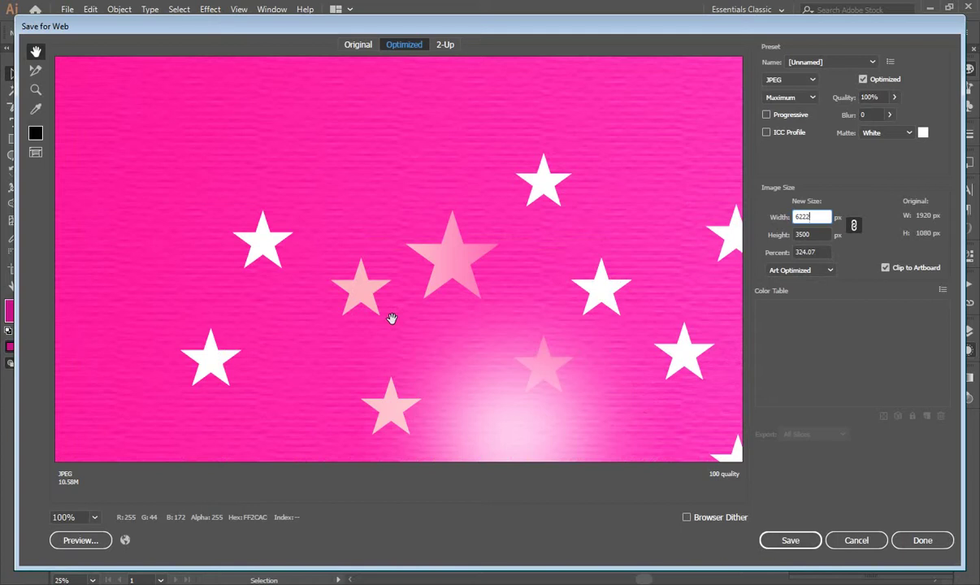
{"action": "left_click", "coordinate": [804, 234]}
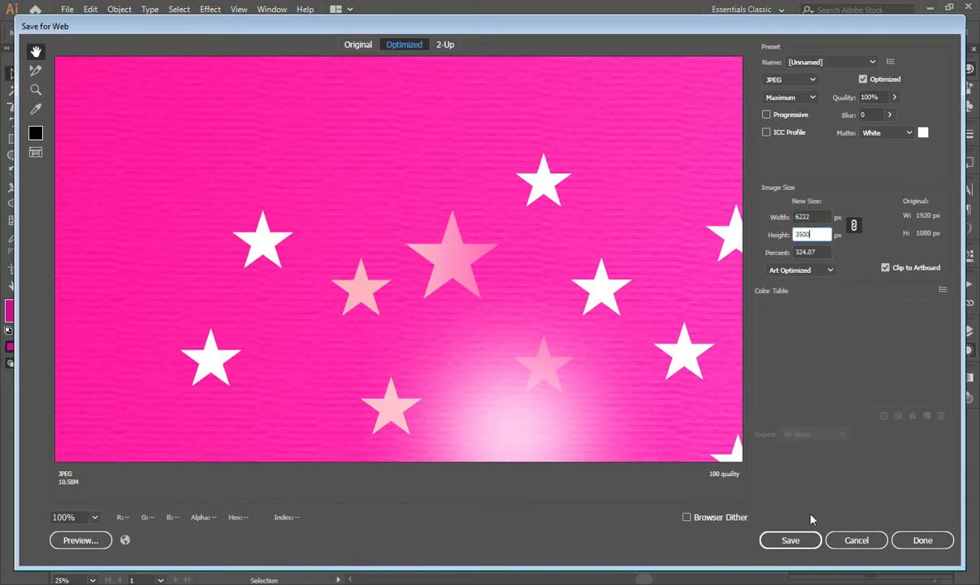
{"action": "left_click", "coordinate": [790, 540]}
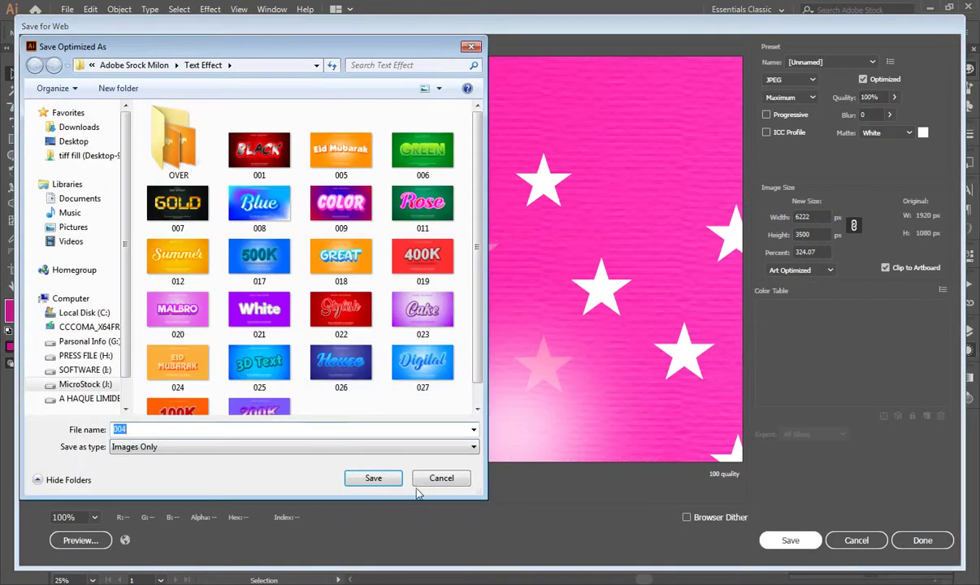
{"action": "left_click", "coordinate": [373, 481]}
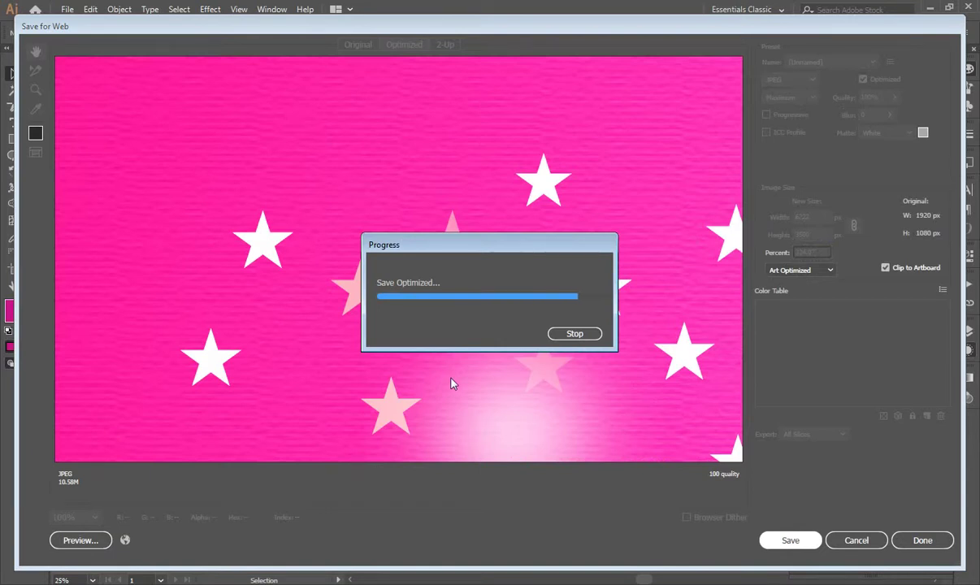
Close the 004.eps document, saving the changes
{"action": "key", "text": "ctrl+w"}
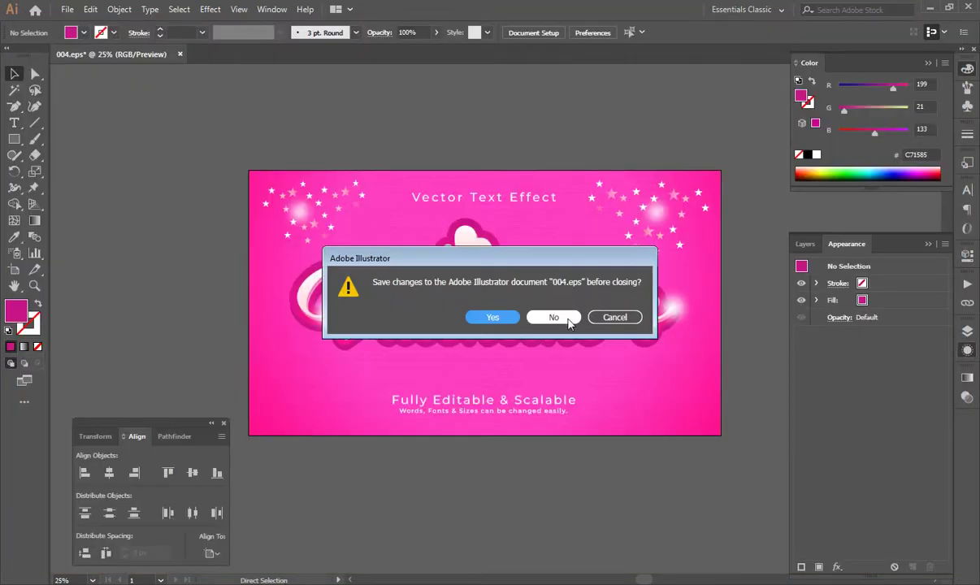
{"action": "left_click", "coordinate": [615, 318]}
{"action": "key", "text": "ctrl+s"}
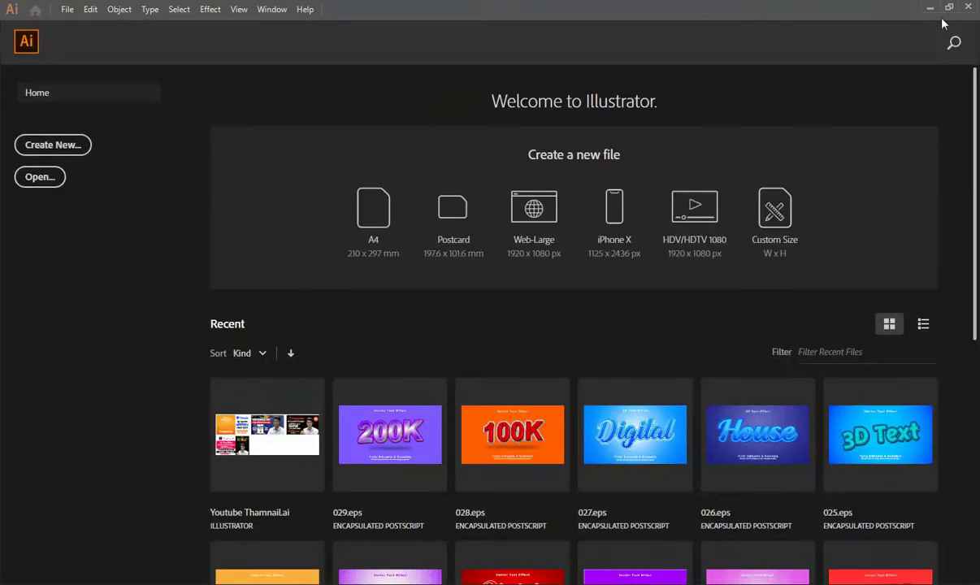
Minimize Illustrator and show the Text Effect folder as extra-large icons
{"action": "left_click", "coordinate": [931, 8]}
{"action": "left_click", "coordinate": [519, 427]}
{"action": "left_click", "coordinate": [341, 126]}
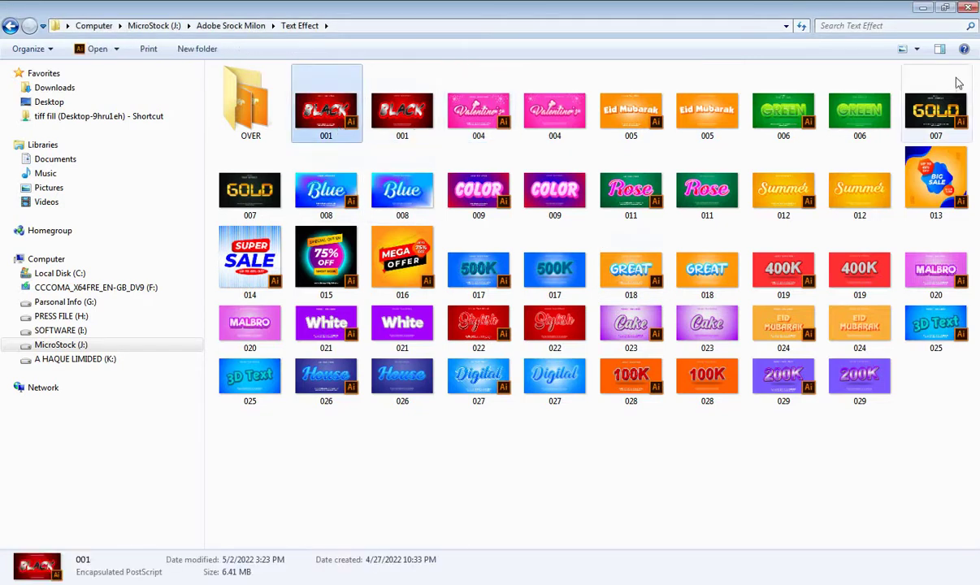
{"action": "left_click", "coordinate": [917, 49]}
{"action": "left_click", "coordinate": [923, 24]}
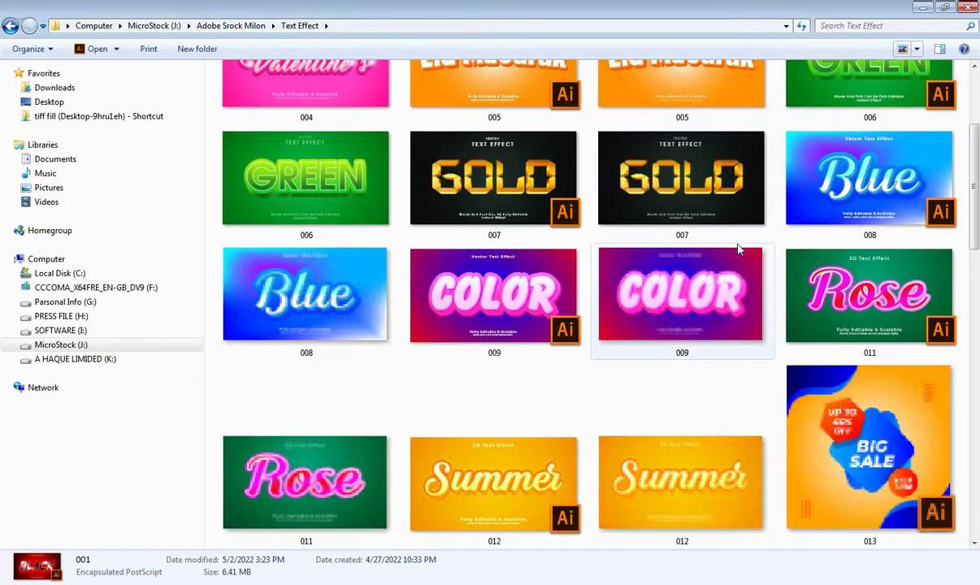
Look over the 004 files, then select both 001 files, the EPS and JPG
{"action": "scroll", "coordinate": [726, 243], "scroll_direction": "up", "scroll_amount": 3}
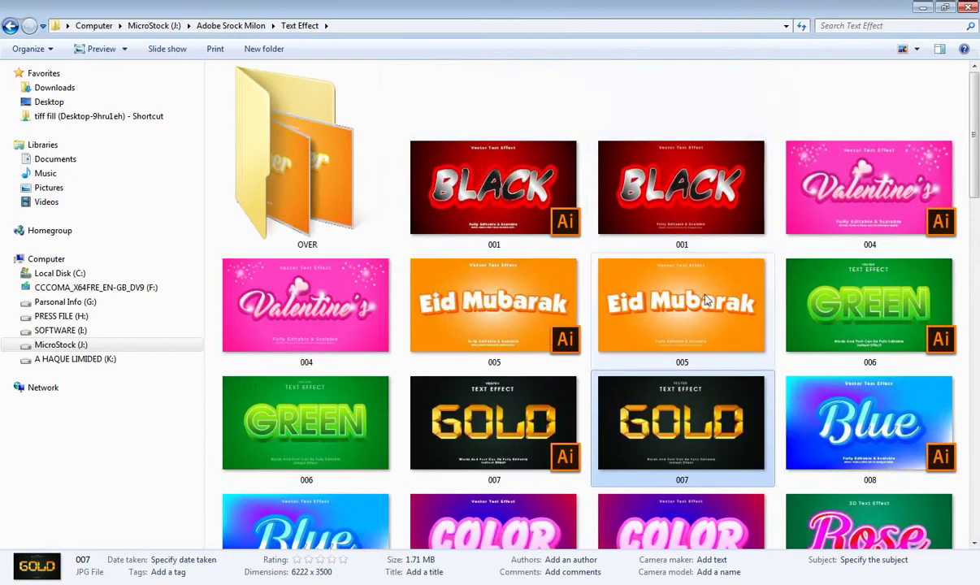
{"action": "left_click", "coordinate": [719, 206]}
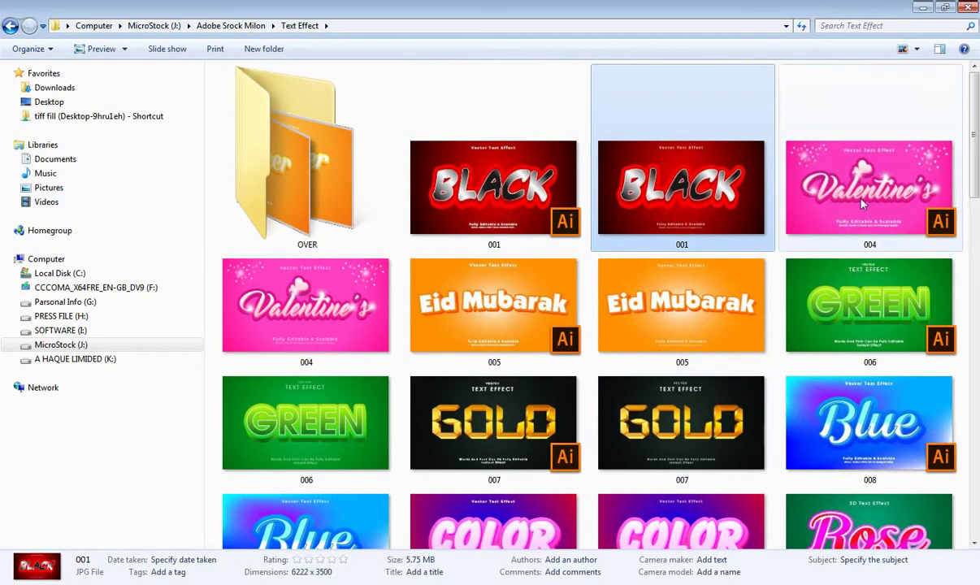
{"action": "left_click", "coordinate": [813, 194]}
{"action": "left_click", "coordinate": [319, 323]}
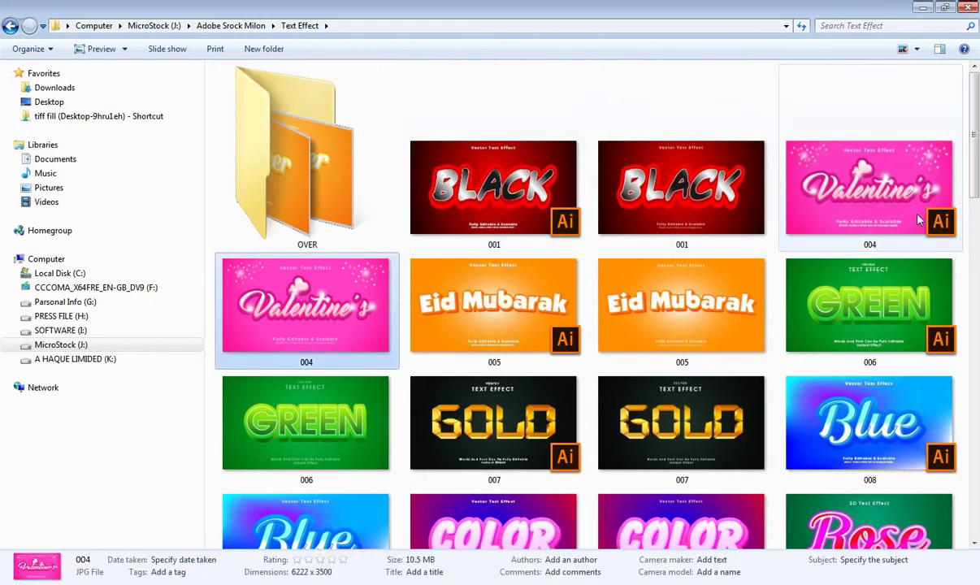
{"action": "left_click", "coordinate": [829, 202]}
{"action": "key", "text": "Right"}
{"action": "key", "text": "Right"}
{"action": "key", "text": "Right"}
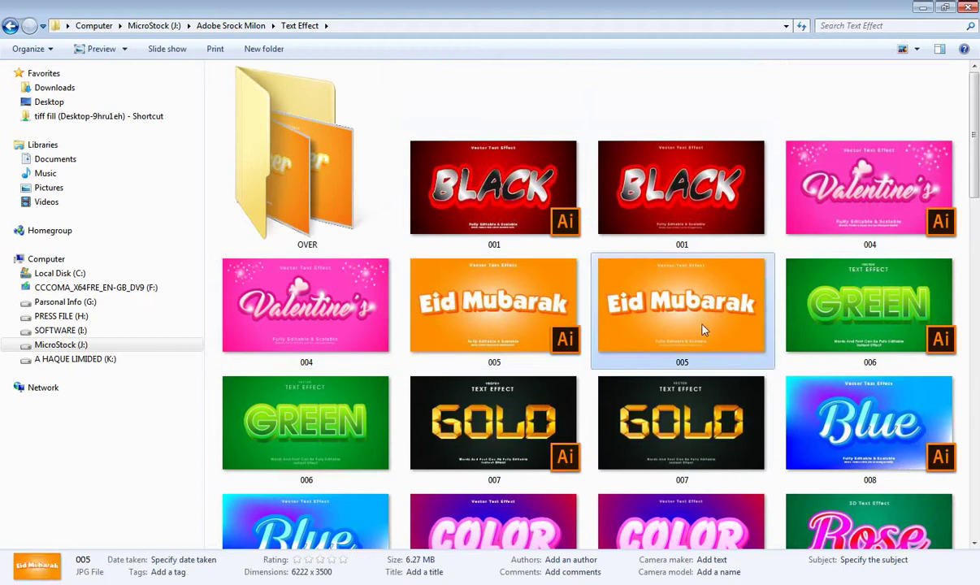
{"action": "key", "text": "Right"}
{"action": "key", "text": "Right"}
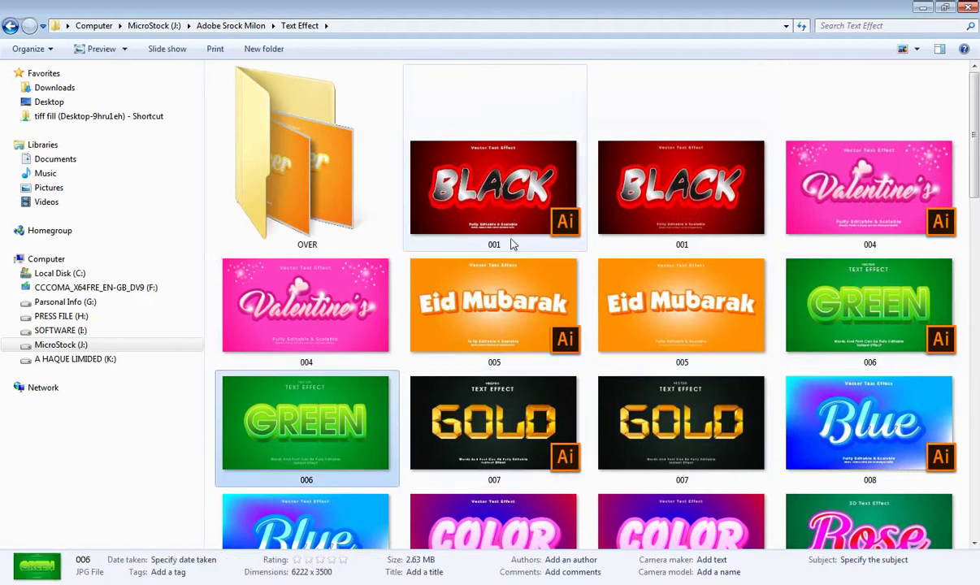
{"action": "left_click", "coordinate": [508, 240]}
{"action": "left_click", "coordinate": [635, 197], "text": "ctrl"}
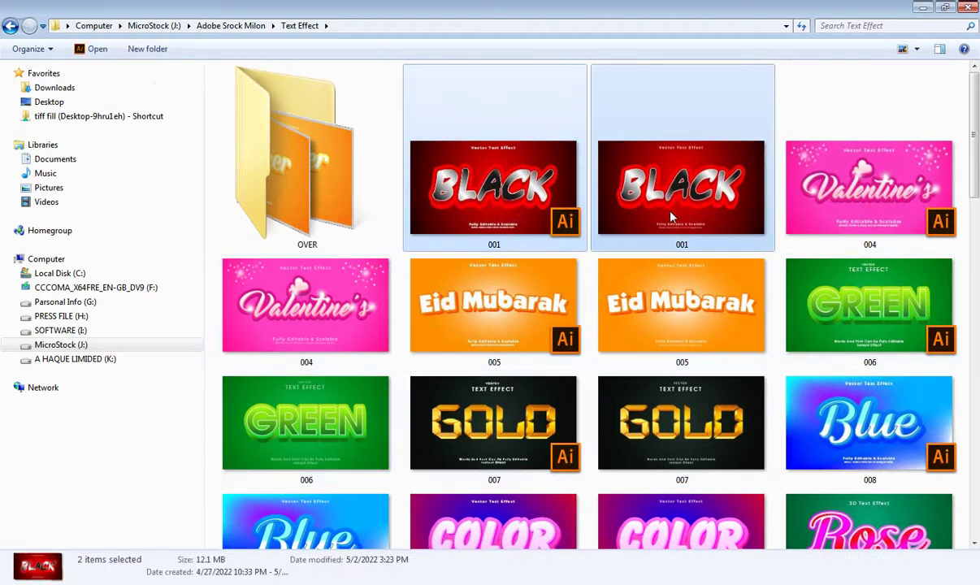
Compress the two 001 files and the two 004 files into separate zip archives
{"action": "key", "text": "Left"}
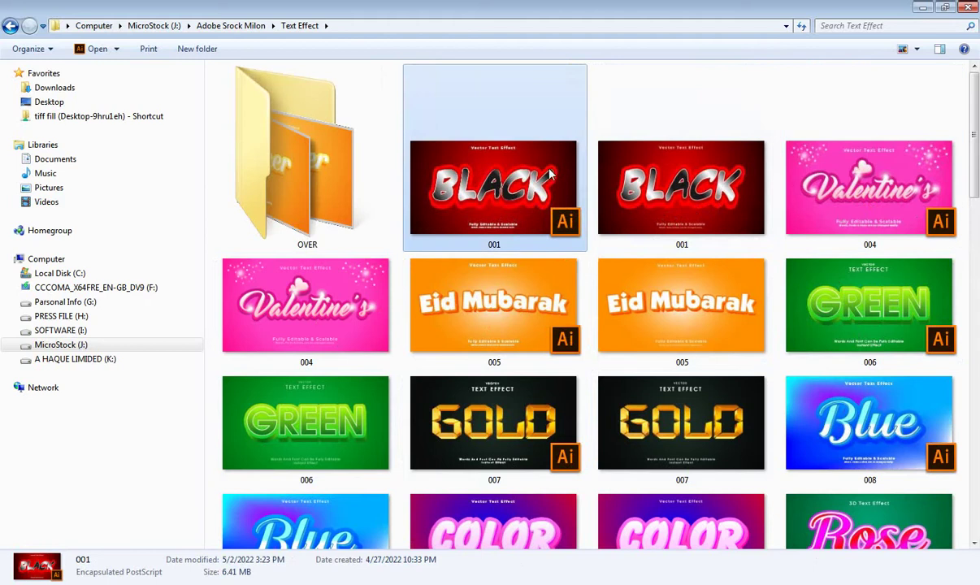
{"action": "right_click", "coordinate": [687, 183]}
{"action": "mouse_move", "coordinate": [723, 381]}
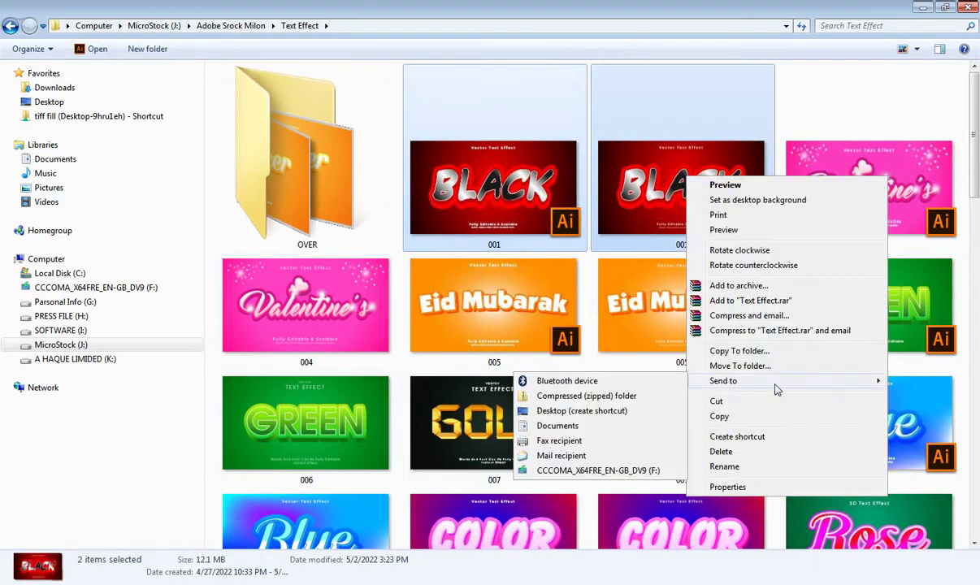
{"action": "left_click", "coordinate": [560, 400]}
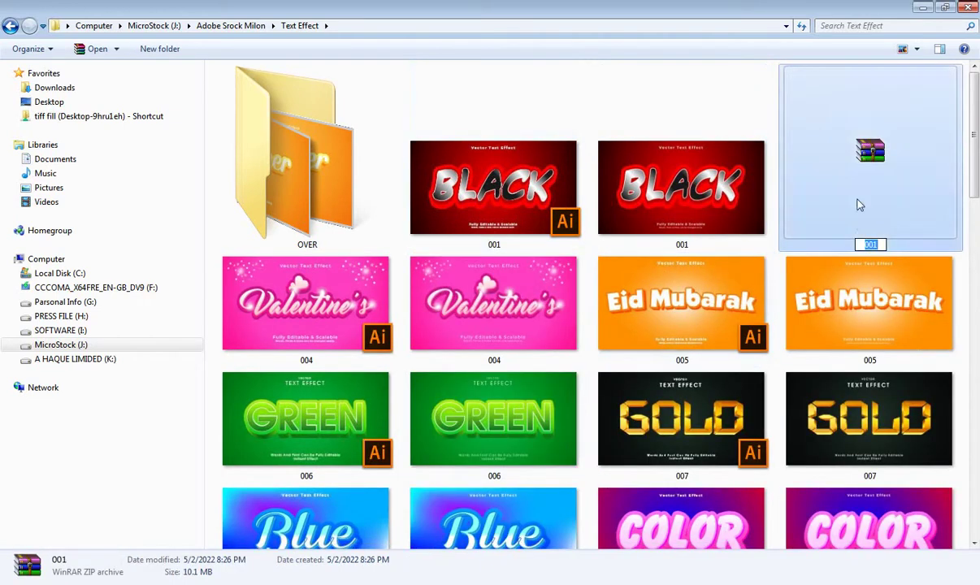
{"action": "left_click", "coordinate": [305, 302]}
{"action": "left_click", "coordinate": [493, 300], "text": "ctrl"}
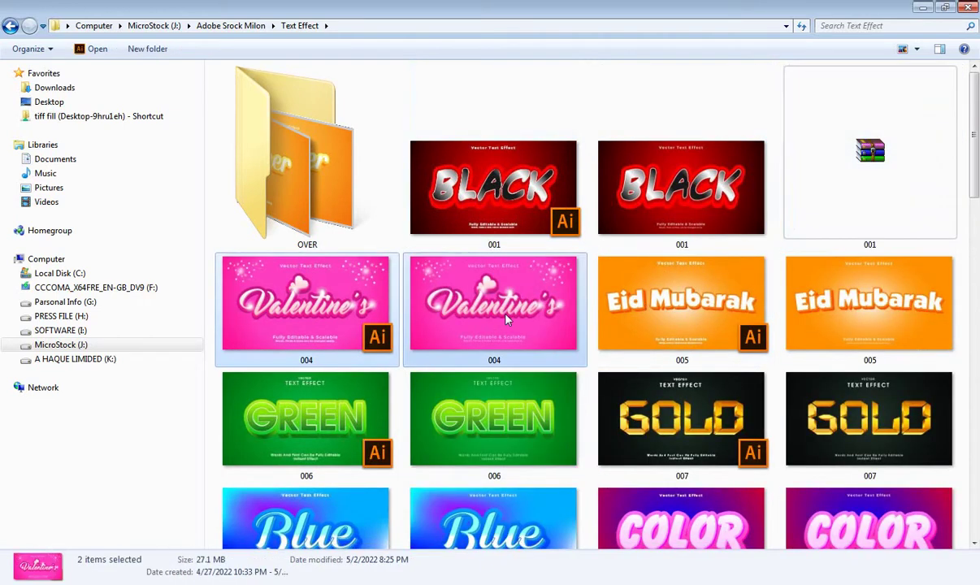
{"action": "right_click", "coordinate": [505, 265]}
{"action": "mouse_move", "coordinate": [542, 470]}
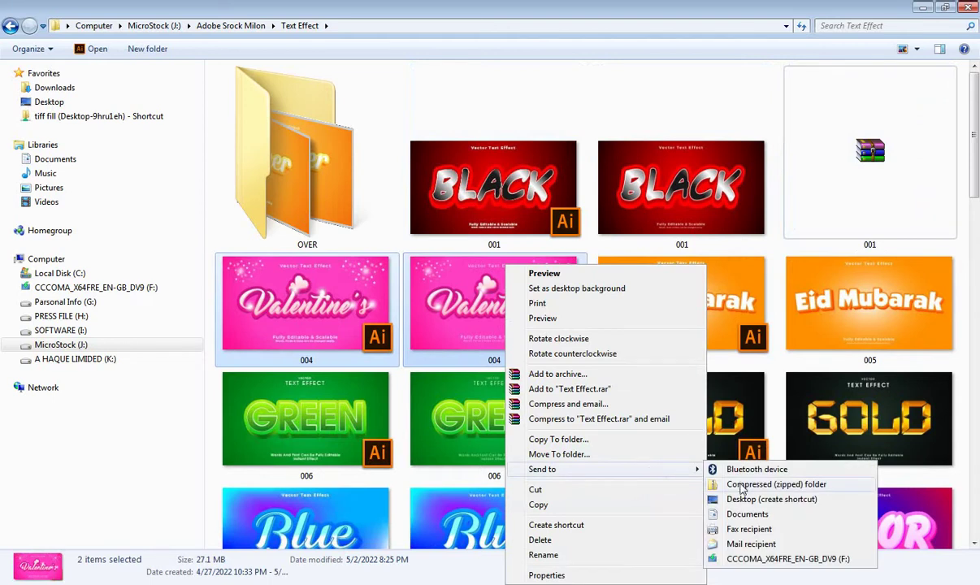
{"action": "left_click", "coordinate": [741, 485]}
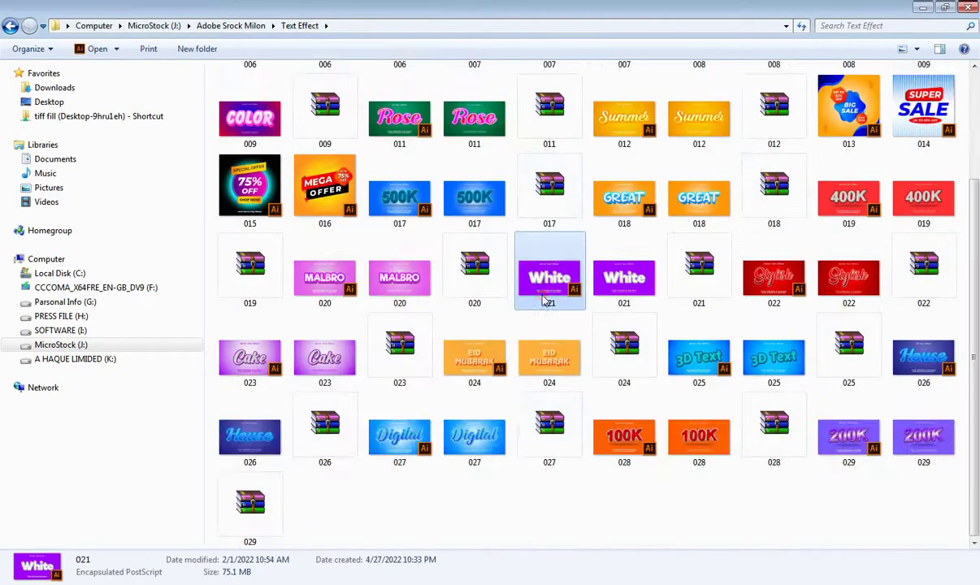
Switch the folder to Details view listing name, date, type and size
{"action": "scroll", "coordinate": [470, 164], "scroll_direction": "up", "scroll_amount": 3}
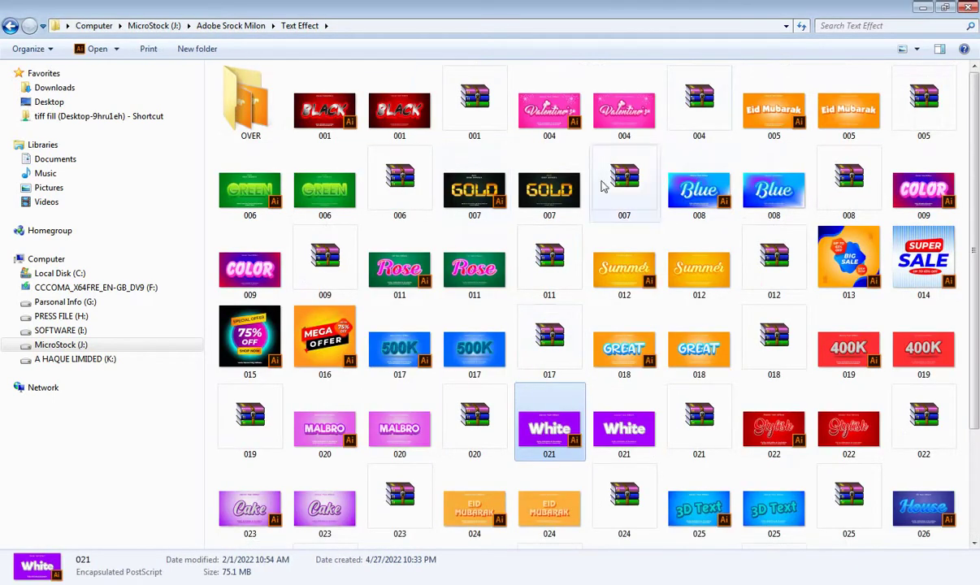
{"action": "left_click", "coordinate": [916, 48]}
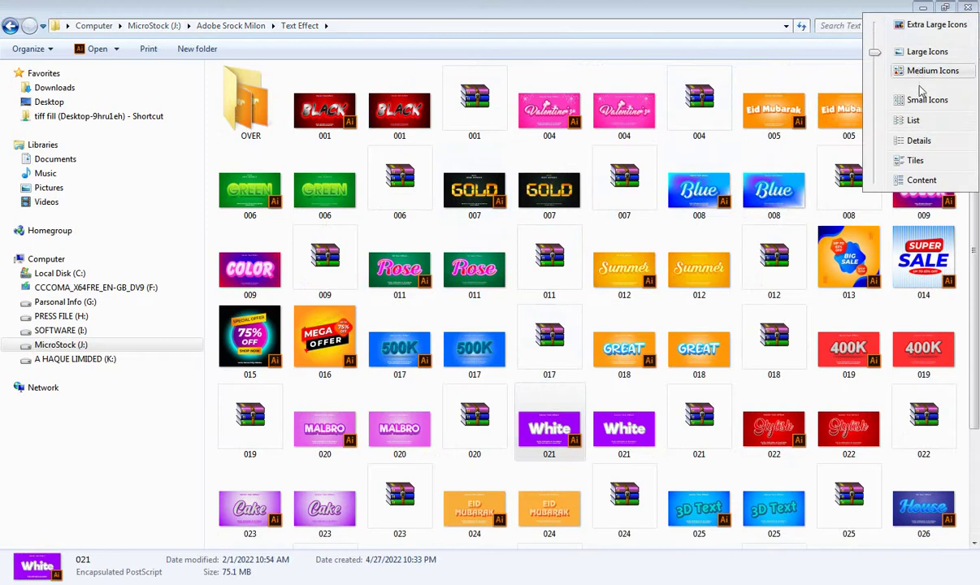
{"action": "left_click", "coordinate": [919, 141]}
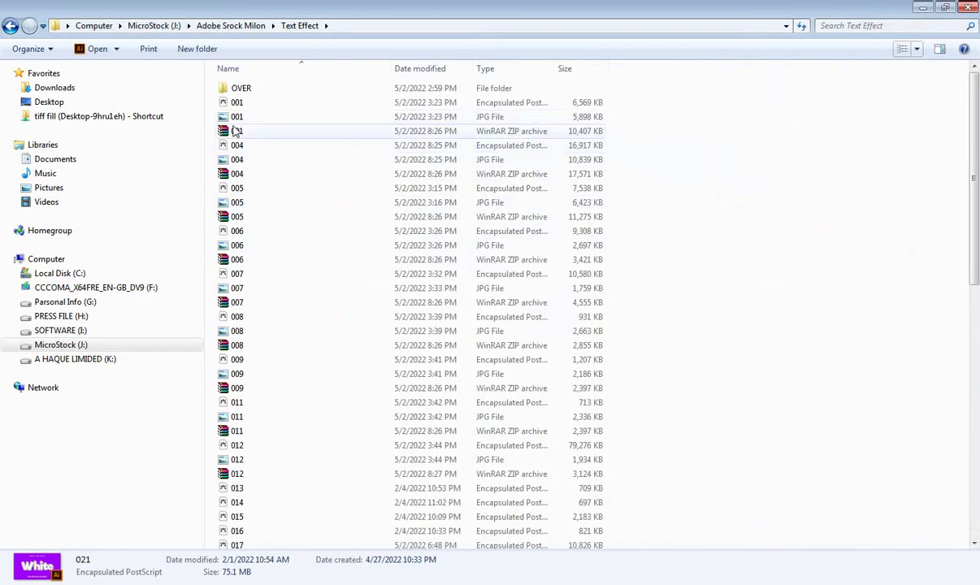
Check the 004 JPG preview's details, confirming its 6222 × 3500 dimensions
{"action": "left_click", "coordinate": [238, 103]}
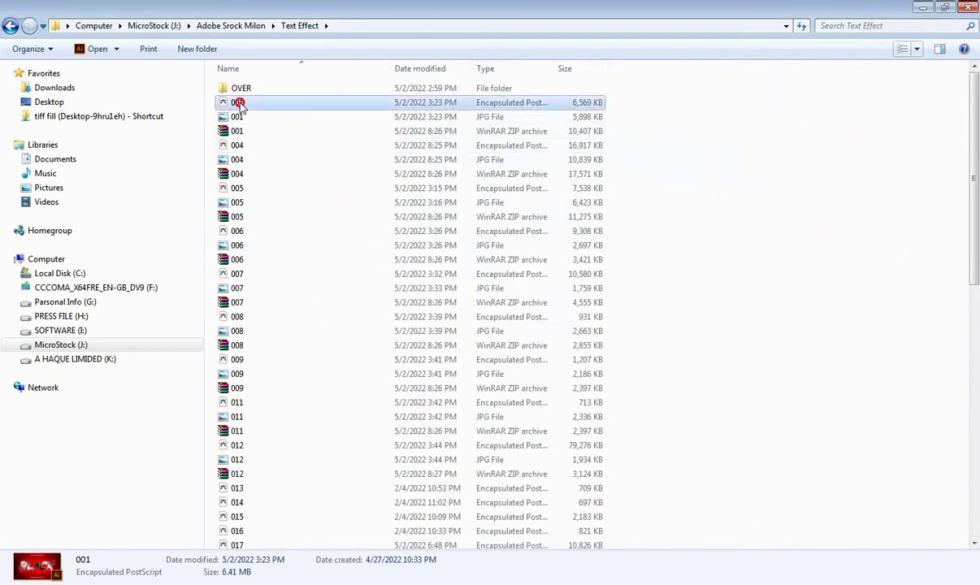
{"action": "key", "text": "Down"}
{"action": "key", "text": "Down"}
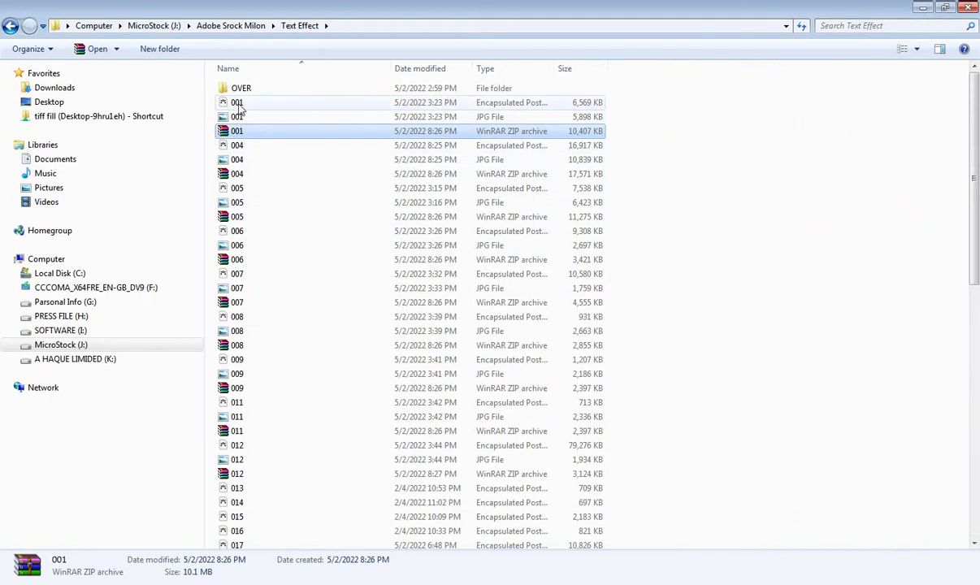
{"action": "left_click", "coordinate": [240, 160]}
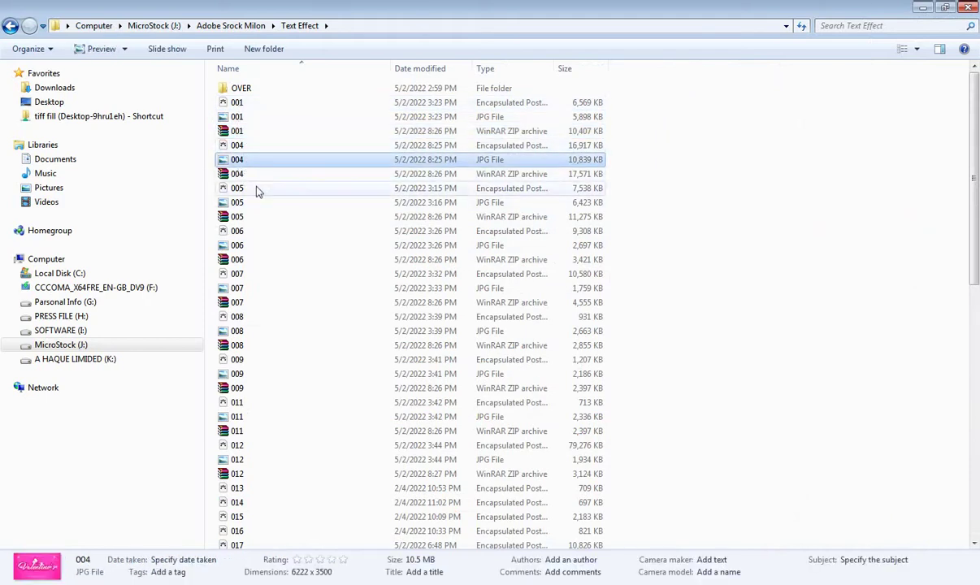
{"action": "scroll", "coordinate": [291, 296], "scroll_direction": "down", "scroll_amount": 10}
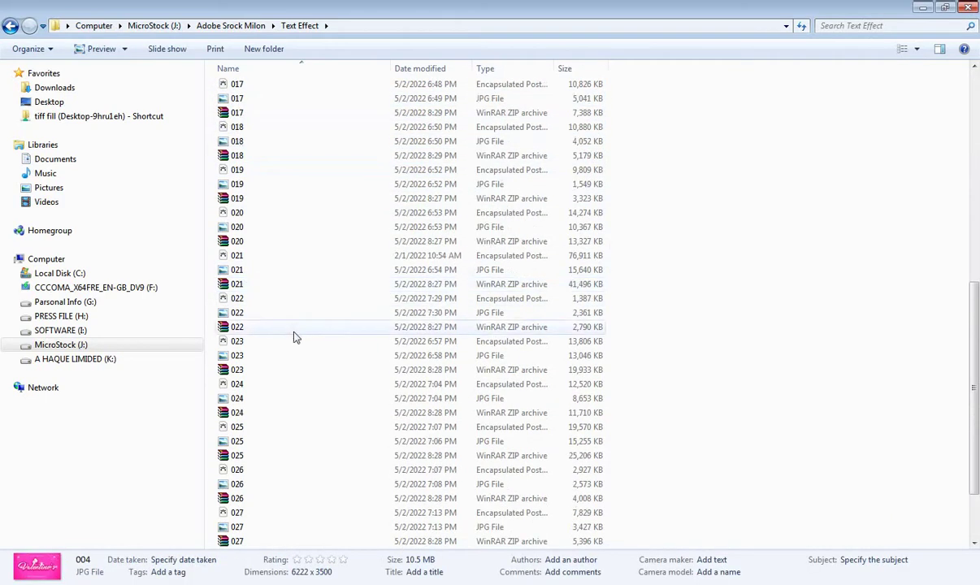
{"action": "scroll", "coordinate": [295, 337], "scroll_direction": "up", "scroll_amount": 5}
{"action": "scroll", "coordinate": [320, 361], "scroll_direction": "up", "scroll_amount": 2}
{"action": "scroll", "coordinate": [287, 317], "scroll_direction": "up", "scroll_amount": 3}
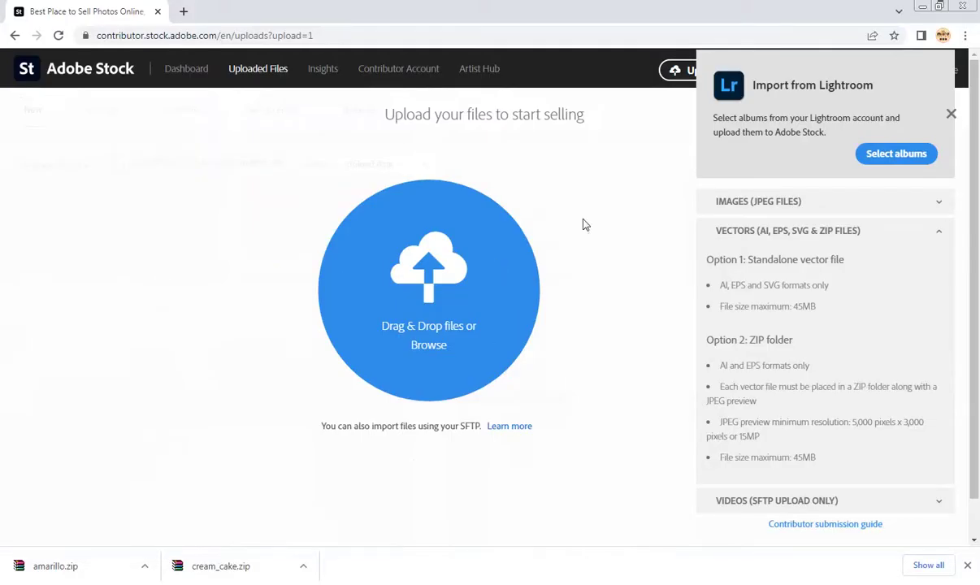
{"action": "left_click", "coordinate": [951, 114]}
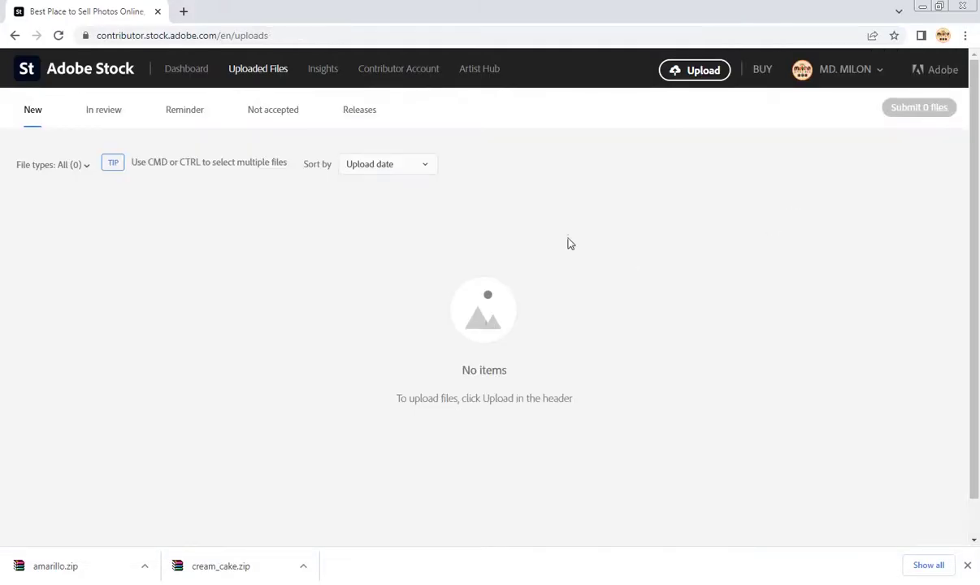
{"action": "left_click", "coordinate": [707, 71]}
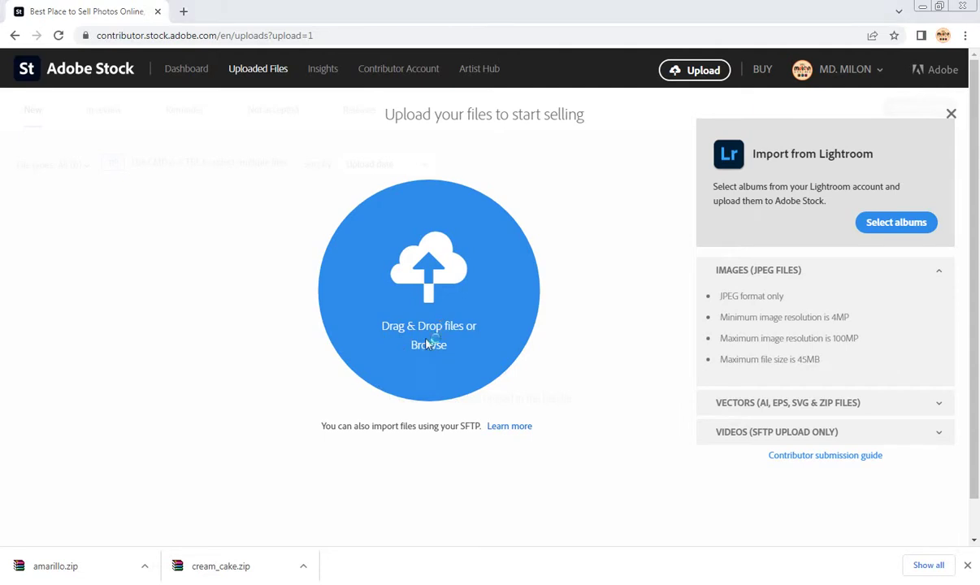
{"action": "left_click", "coordinate": [429, 344]}
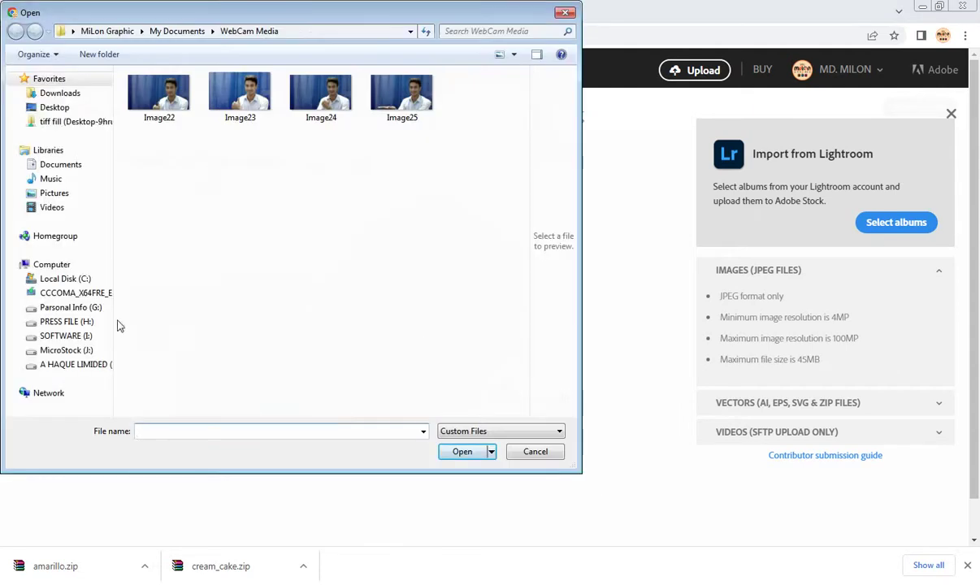
{"action": "left_click", "coordinate": [67, 321]}
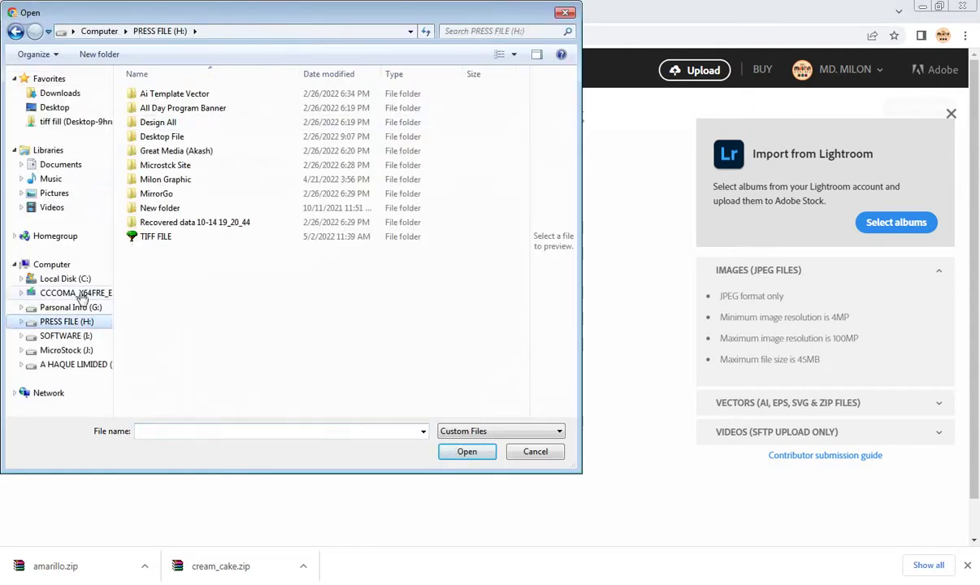
{"action": "left_click", "coordinate": [67, 350]}
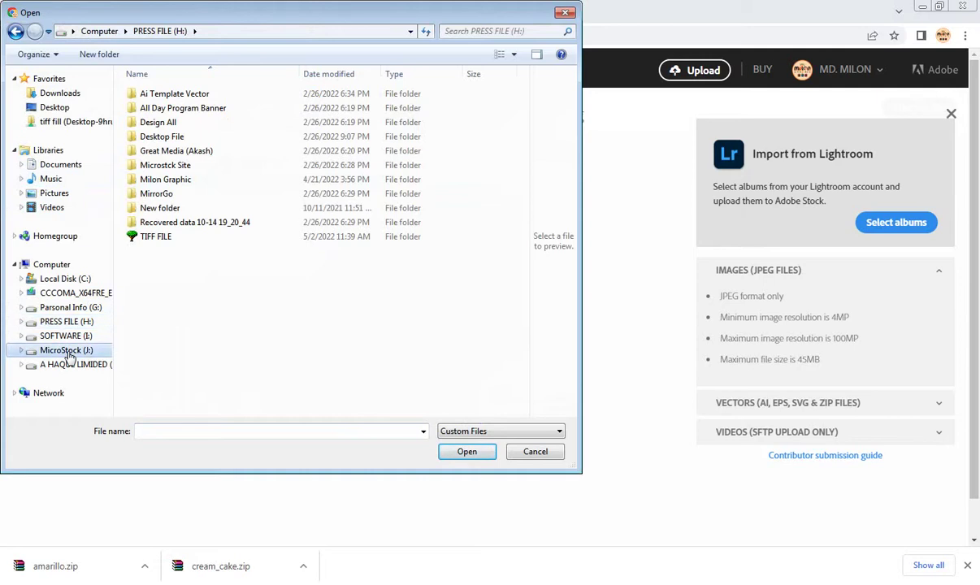
{"action": "double_click", "coordinate": [175, 96]}
{"action": "double_click", "coordinate": [163, 120]}
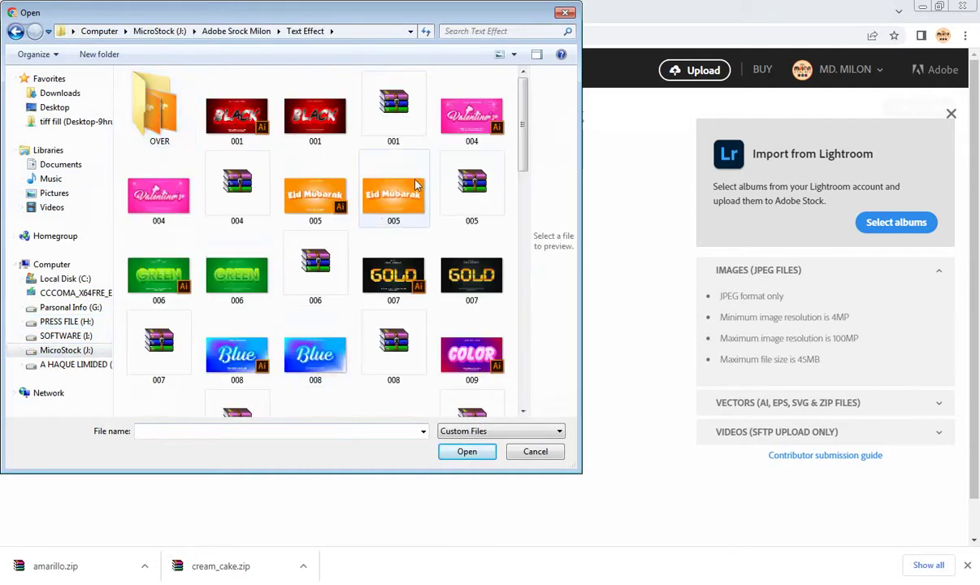
{"action": "left_click", "coordinate": [513, 55]}
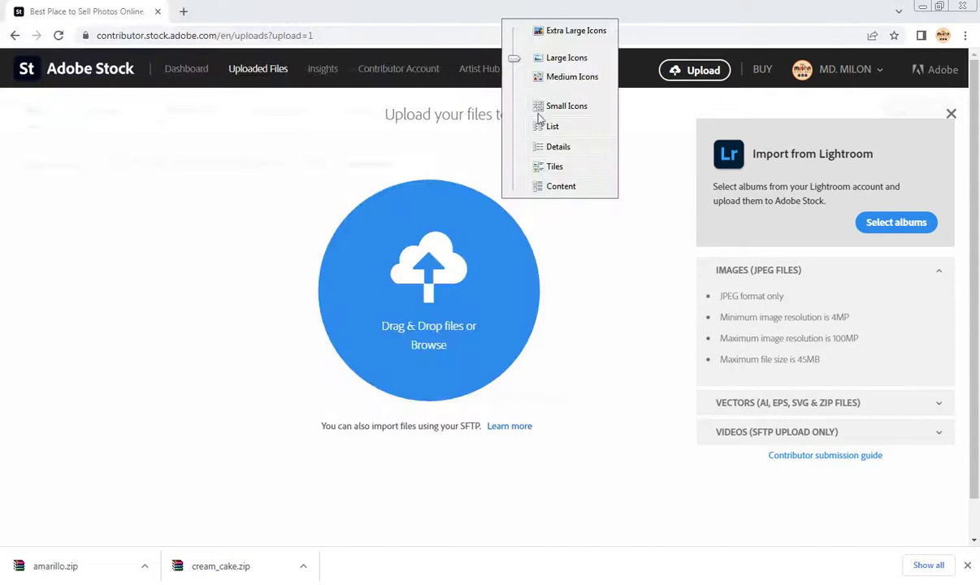
{"action": "left_click", "coordinate": [517, 144]}
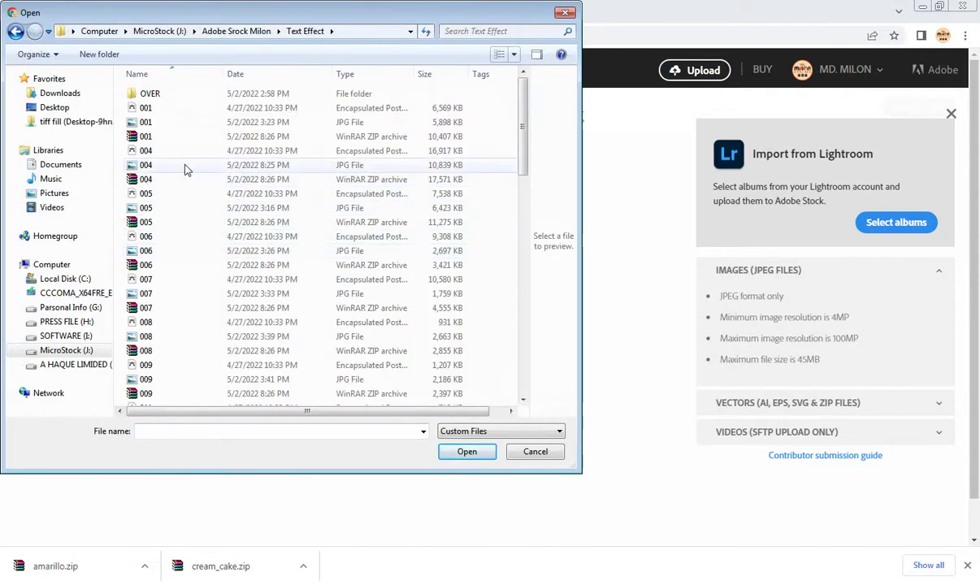
{"action": "left_click", "coordinate": [159, 136]}
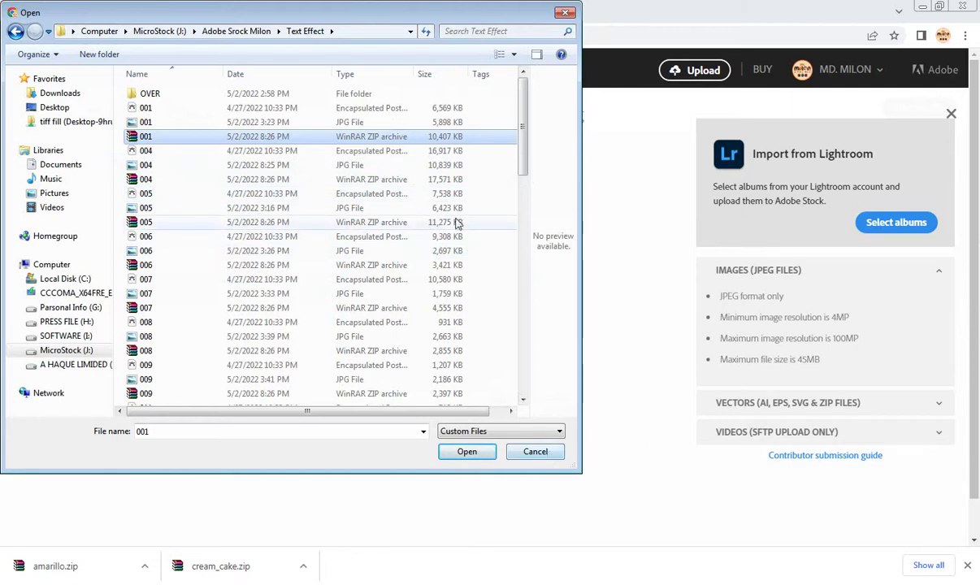
{"action": "key", "text": "Escape"}
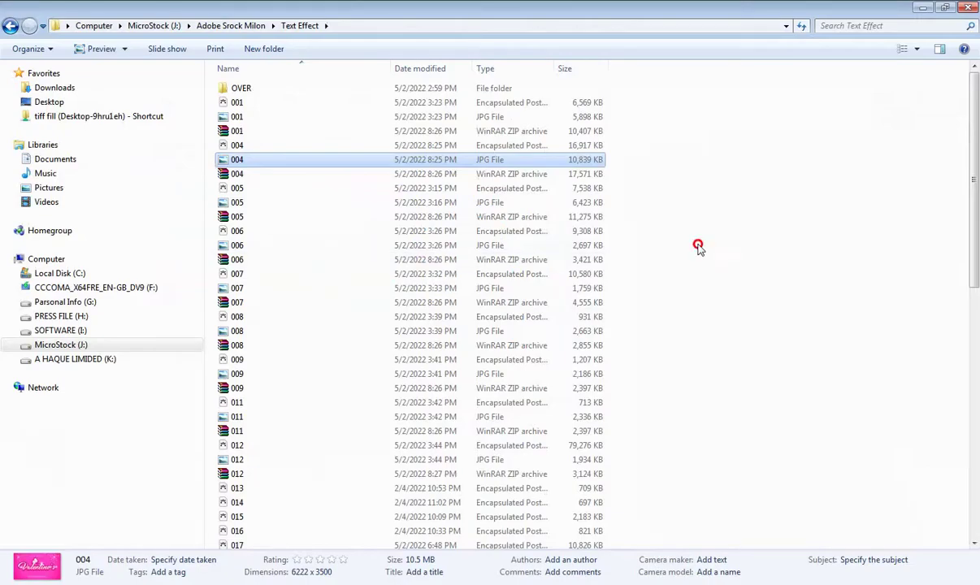
{"action": "right_click", "coordinate": [697, 247]}
{"action": "left_click", "coordinate": [723, 274]}
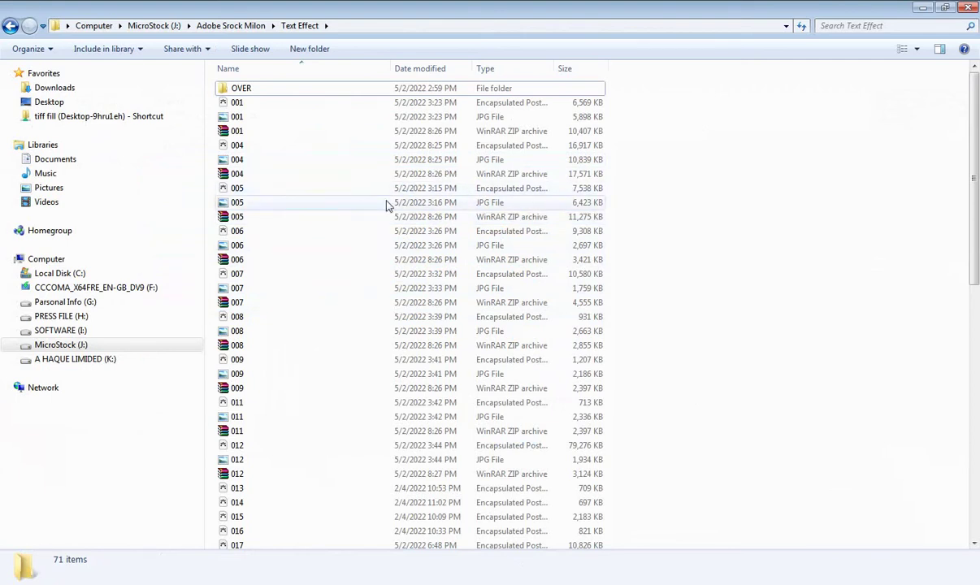
{"action": "left_click", "coordinate": [239, 103]}
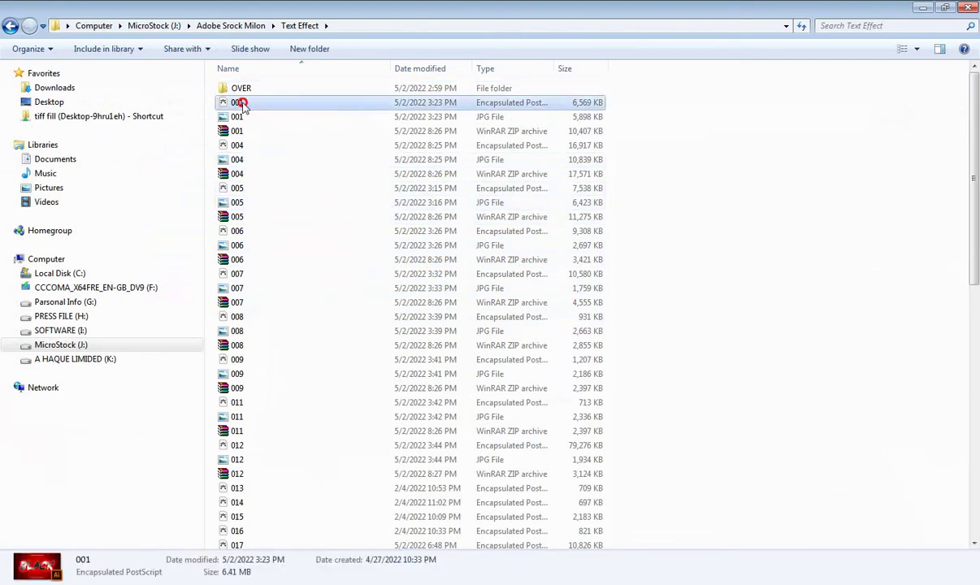
{"action": "left_click", "coordinate": [242, 116]}
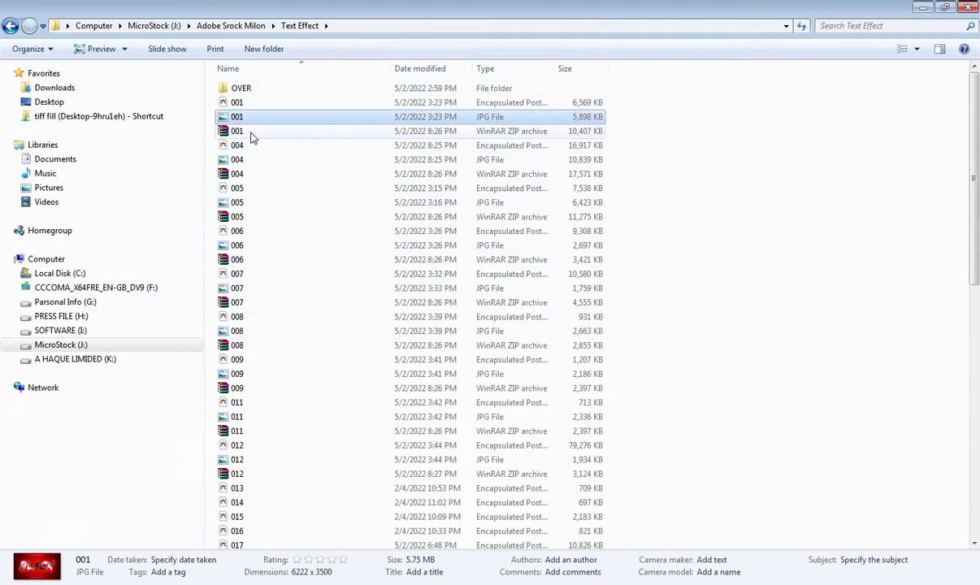
{"action": "double_click", "coordinate": [246, 131]}
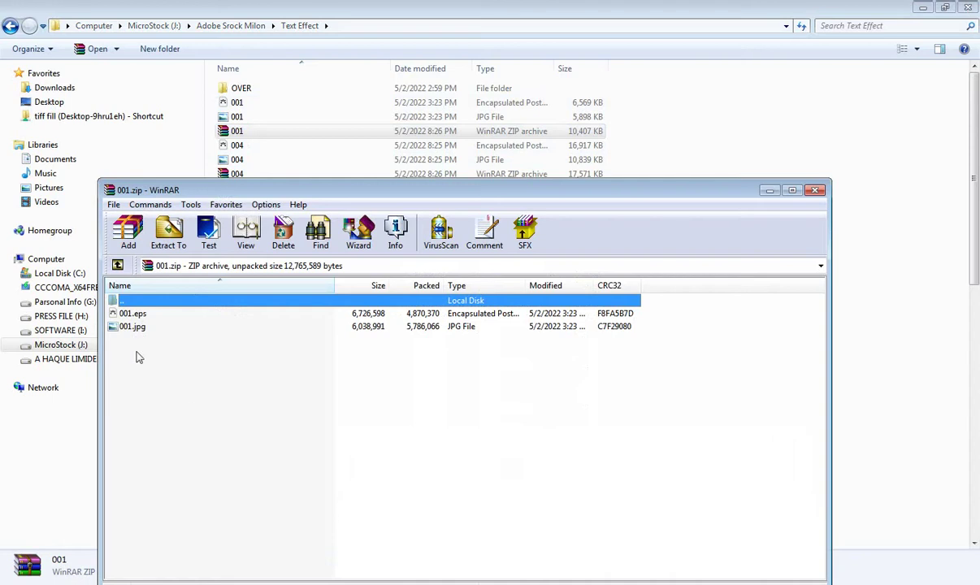
{"action": "left_click", "coordinate": [816, 190]}
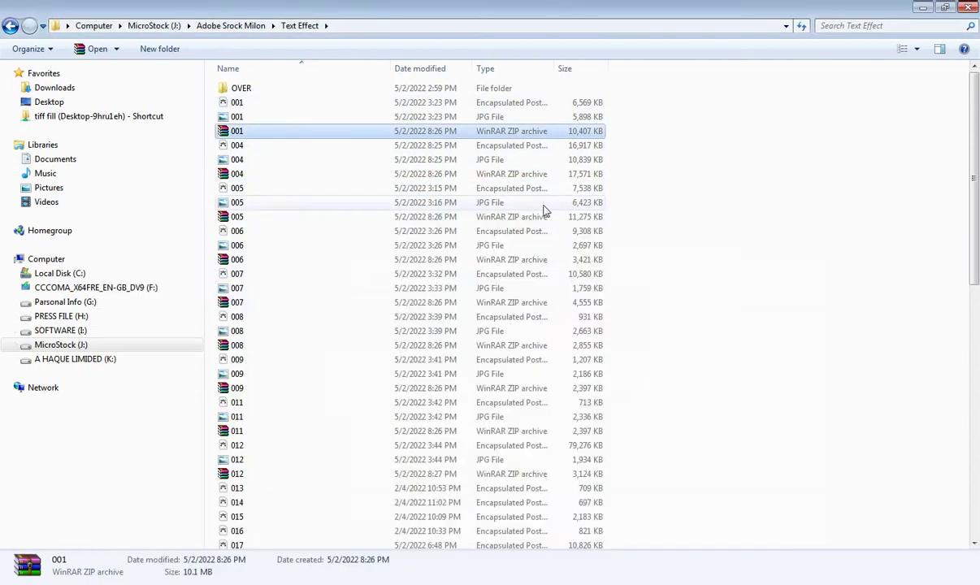
{"action": "scroll", "coordinate": [309, 278], "scroll_direction": "down", "scroll_amount": 4}
{"action": "scroll", "coordinate": [291, 203], "scroll_direction": "up", "scroll_amount": 4}
{"action": "scroll", "coordinate": [355, 245], "scroll_direction": "up", "scroll_amount": 1}
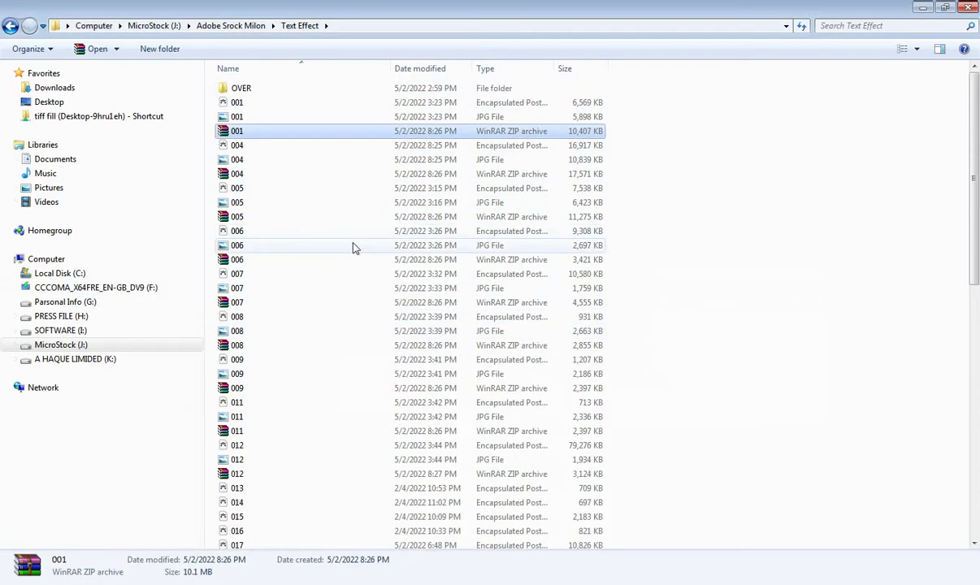
{"action": "scroll", "coordinate": [358, 220], "scroll_direction": "down", "scroll_amount": 2}
{"action": "scroll", "coordinate": [447, 220], "scroll_direction": "down", "scroll_amount": 2}
{"action": "scroll", "coordinate": [448, 223], "scroll_direction": "up", "scroll_amount": 1}
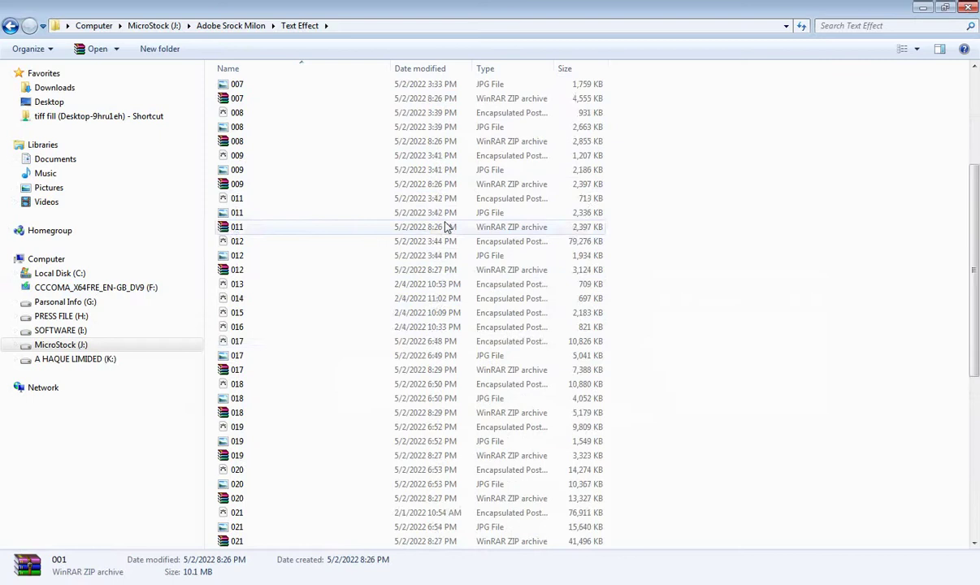
{"action": "scroll", "coordinate": [455, 179], "scroll_direction": "up", "scroll_amount": 3}
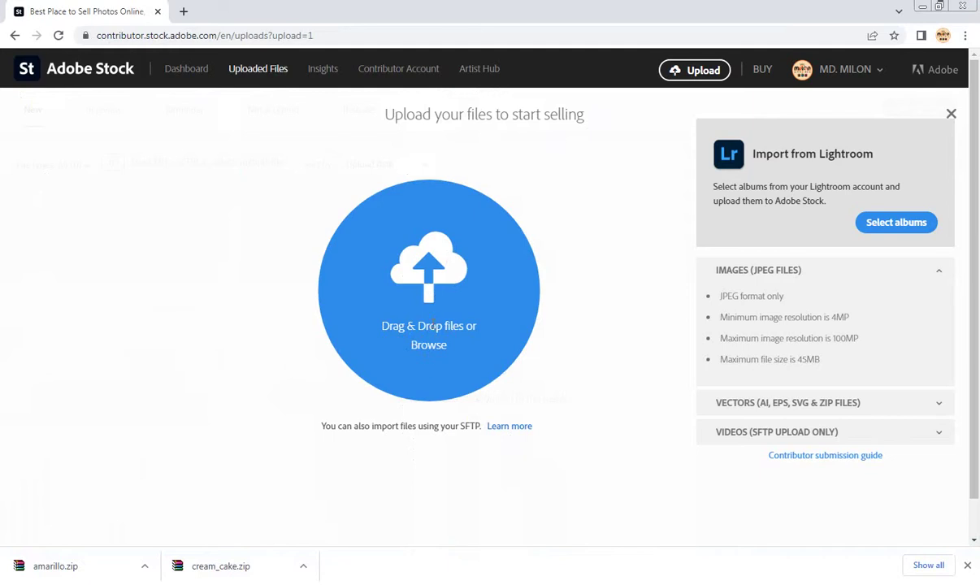
Choose files from the computer and browse to MicroStock (J:) > Adobe Srock Milon > Text Effect
{"action": "left_click", "coordinate": [428, 345]}
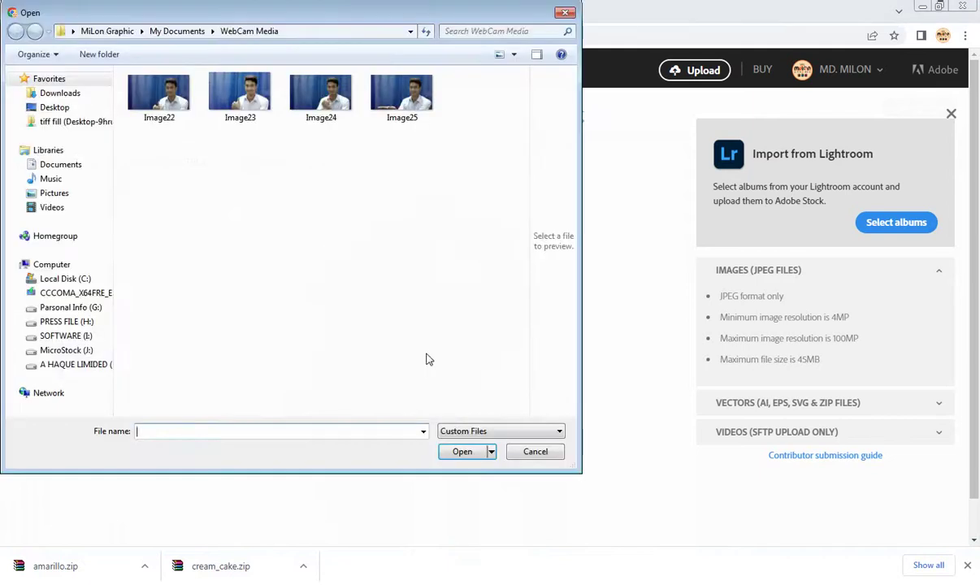
{"action": "left_click", "coordinate": [69, 335]}
{"action": "left_click", "coordinate": [69, 351]}
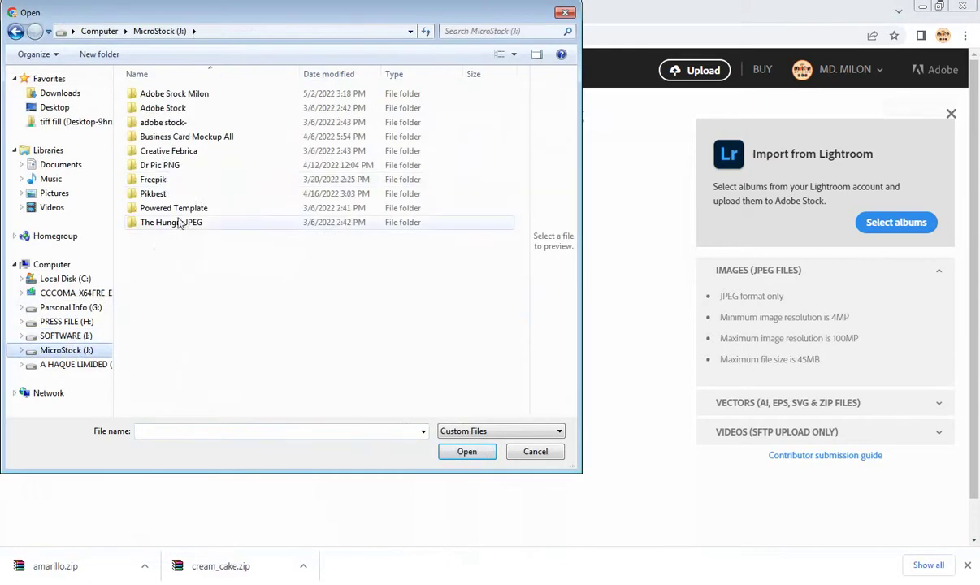
{"action": "double_click", "coordinate": [162, 94]}
{"action": "double_click", "coordinate": [166, 116]}
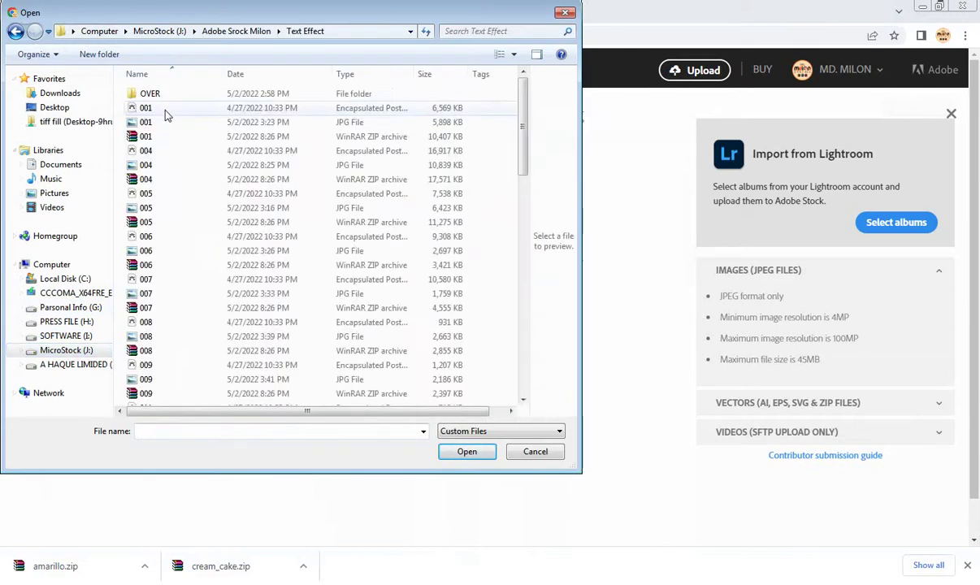
Select the ZIP archives numbered 001 through 021
{"action": "left_click", "coordinate": [142, 136]}
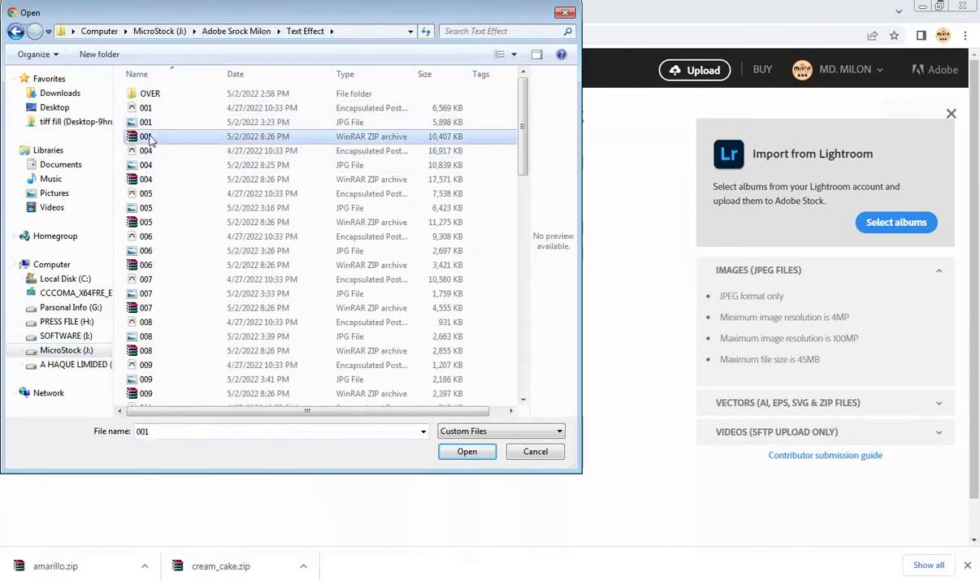
{"action": "left_click", "coordinate": [143, 178], "text": "ctrl"}
{"action": "left_click", "coordinate": [146, 222], "text": "ctrl"}
{"action": "left_click", "coordinate": [155, 265], "text": "ctrl"}
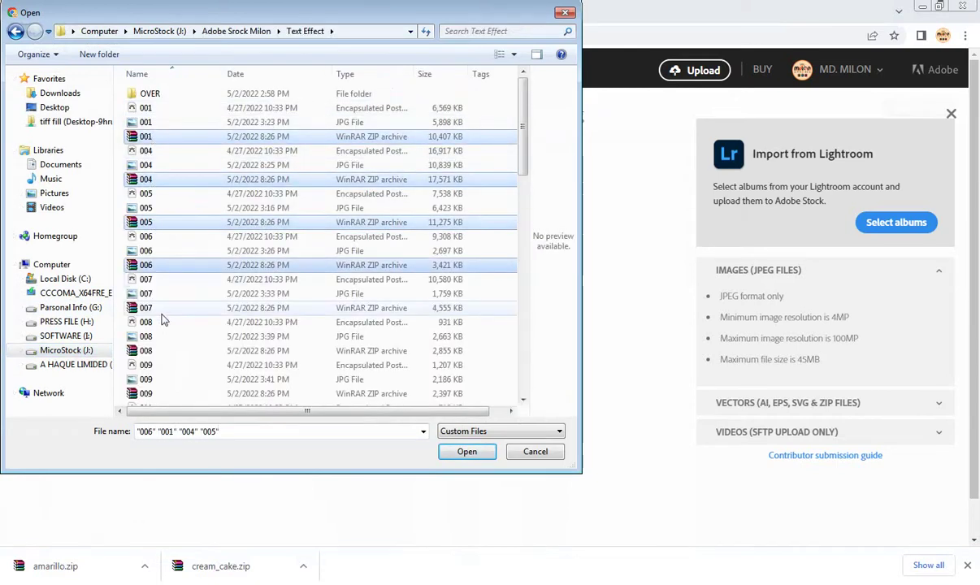
{"action": "left_click", "coordinate": [156, 308], "text": "ctrl"}
{"action": "left_click", "coordinate": [158, 350], "text": "ctrl"}
{"action": "scroll", "coordinate": [195, 317], "scroll_direction": "down", "scroll_amount": 2}
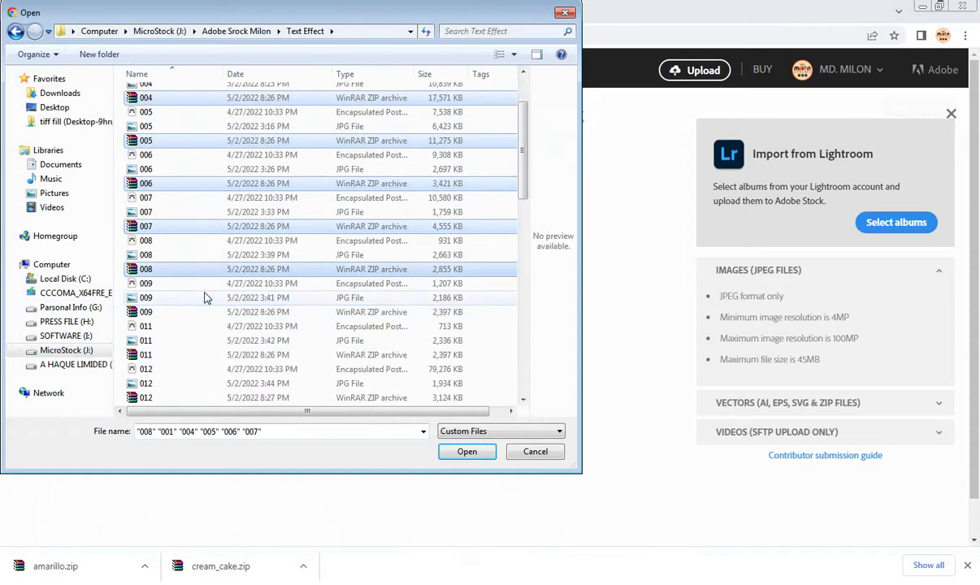
{"action": "left_click", "coordinate": [148, 312], "text": "ctrl"}
{"action": "left_click", "coordinate": [150, 355], "text": "ctrl"}
{"action": "scroll", "coordinate": [186, 324], "scroll_direction": "down", "scroll_amount": 3}
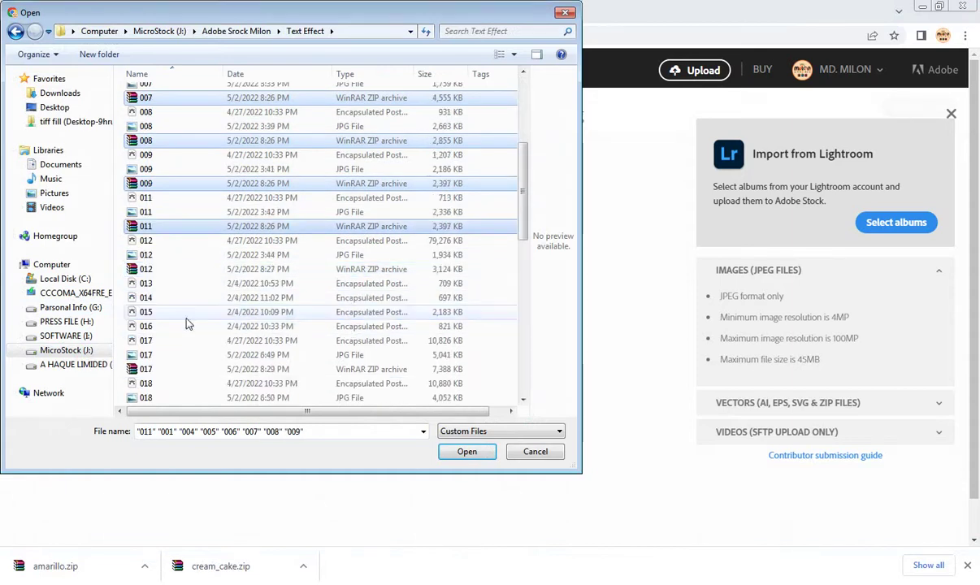
{"action": "left_click", "coordinate": [160, 270], "text": "ctrl"}
{"action": "scroll", "coordinate": [179, 325], "scroll_direction": "down", "scroll_amount": 2}
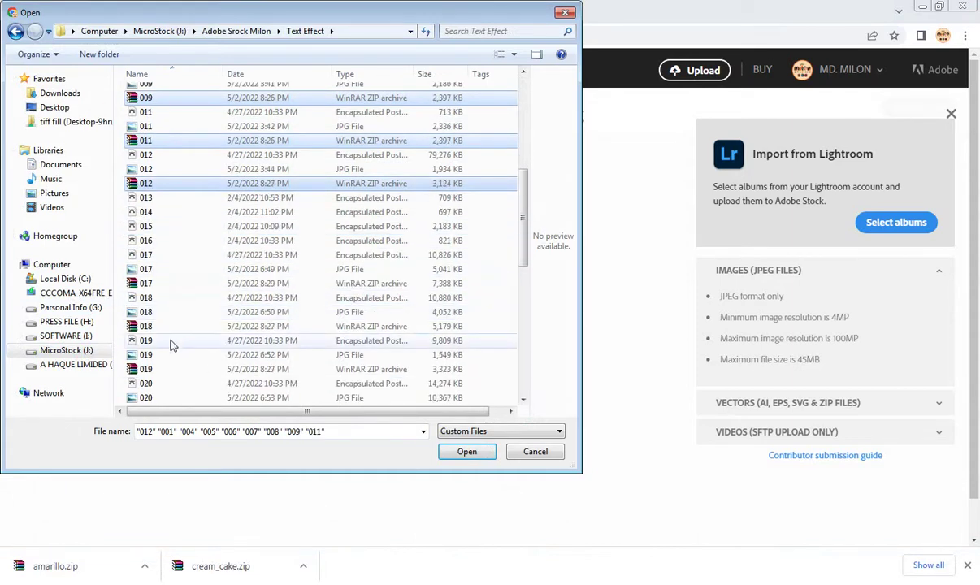
{"action": "left_click", "coordinate": [152, 283], "text": "ctrl"}
{"action": "left_click", "coordinate": [153, 327], "text": "ctrl"}
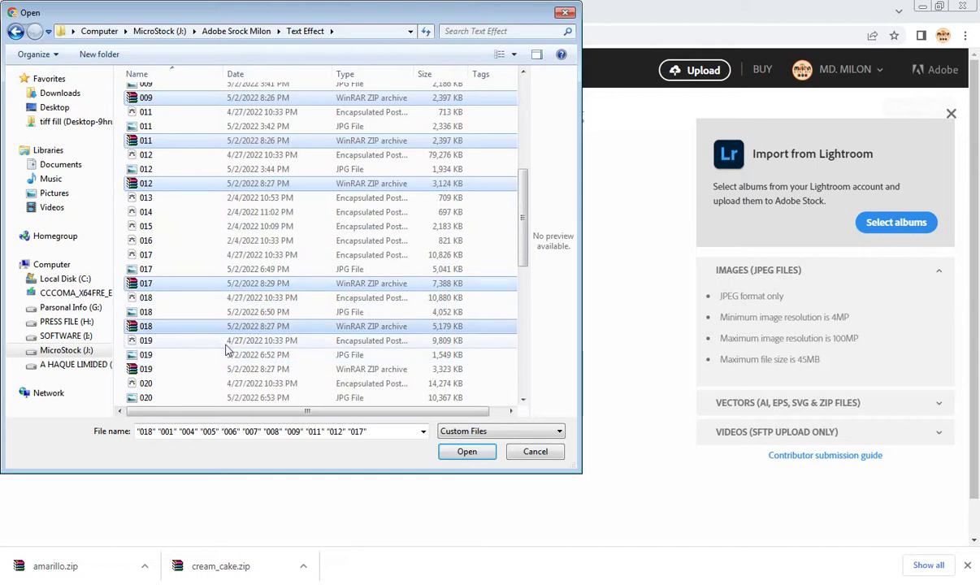
{"action": "scroll", "coordinate": [228, 350], "scroll_direction": "down", "scroll_amount": 3}
{"action": "left_click", "coordinate": [154, 241], "text": "ctrl"}
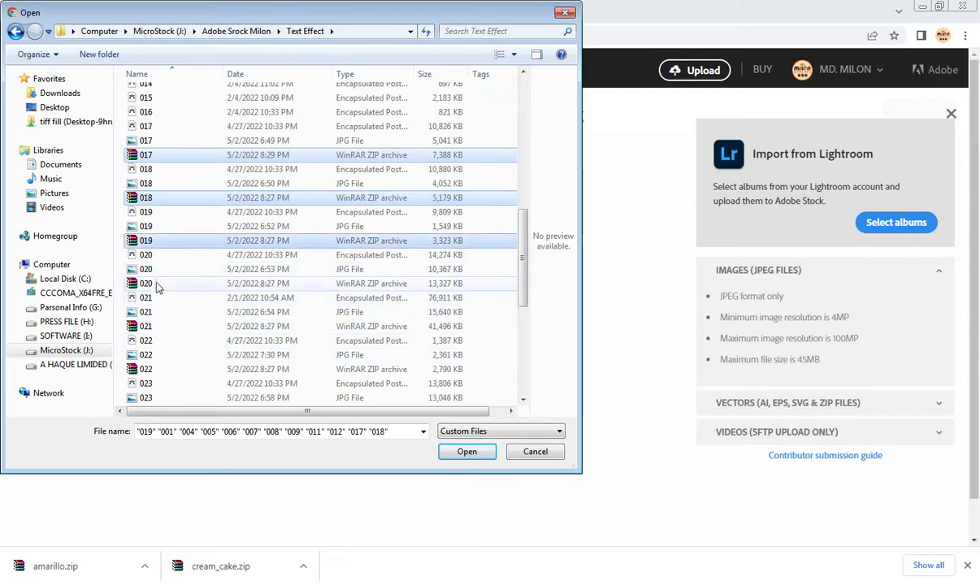
{"action": "left_click", "coordinate": [159, 285], "text": "ctrl"}
{"action": "left_click", "coordinate": [203, 327], "text": "ctrl"}
Add ZIP archives 022 through 029 to the selection
{"action": "scroll", "coordinate": [187, 321], "scroll_direction": "down", "scroll_amount": 3}
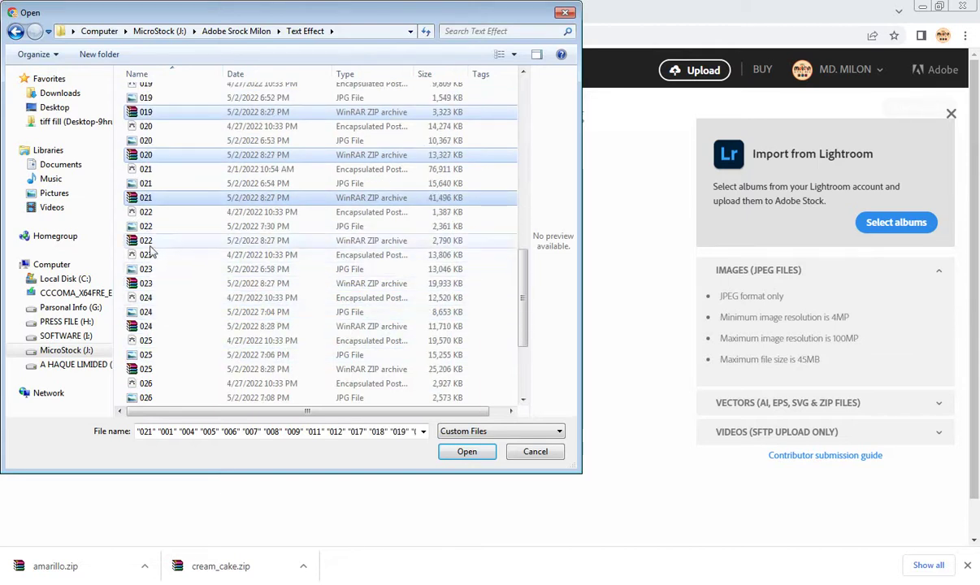
{"action": "left_click", "coordinate": [151, 241], "text": "ctrl"}
{"action": "left_click", "coordinate": [155, 283], "text": "ctrl"}
{"action": "left_click", "coordinate": [211, 326], "text": "ctrl"}
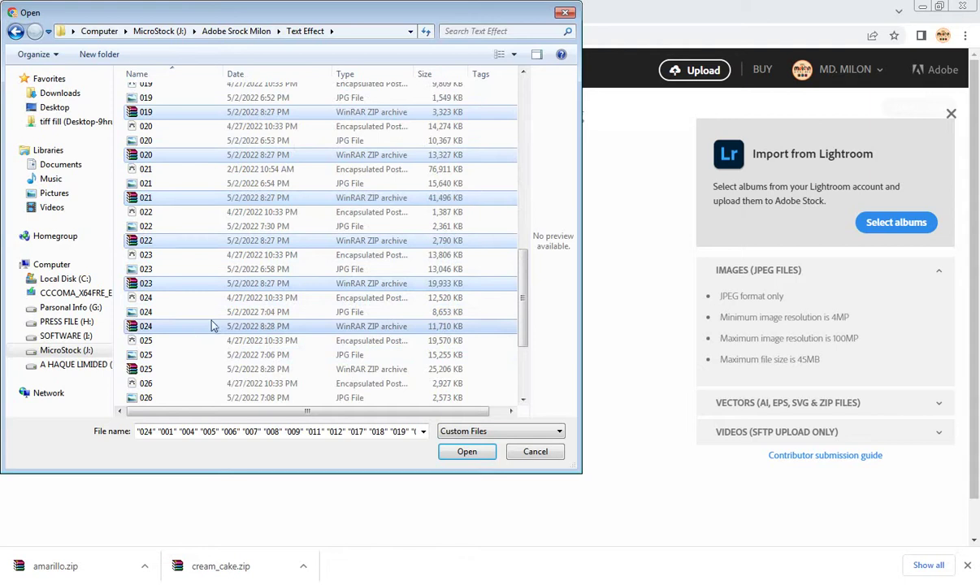
{"action": "scroll", "coordinate": [196, 324], "scroll_direction": "down", "scroll_amount": 2}
{"action": "left_click", "coordinate": [154, 283], "text": "ctrl"}
{"action": "left_click", "coordinate": [152, 326], "text": "ctrl"}
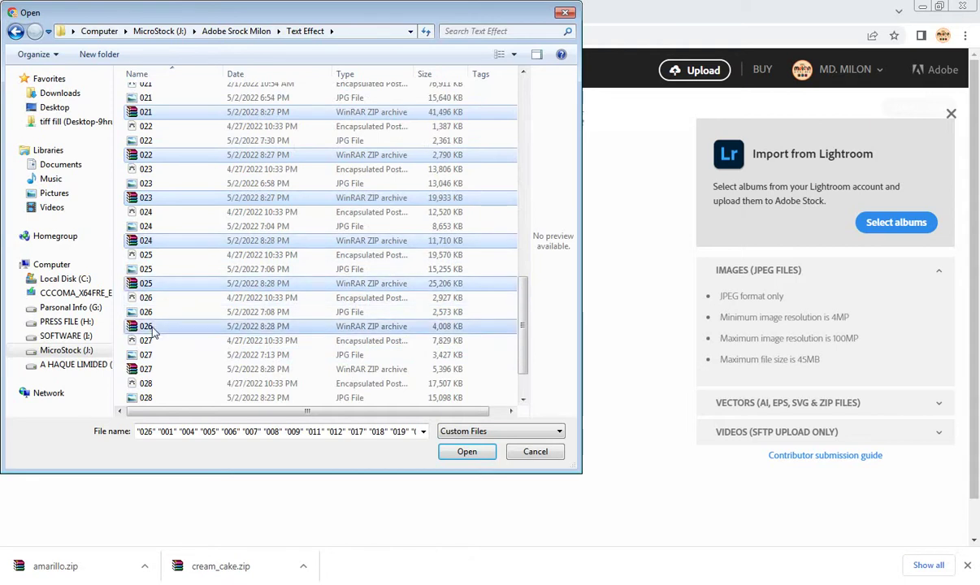
{"action": "left_click", "coordinate": [153, 369], "text": "ctrl"}
{"action": "scroll", "coordinate": [209, 321], "scroll_direction": "down", "scroll_amount": 2}
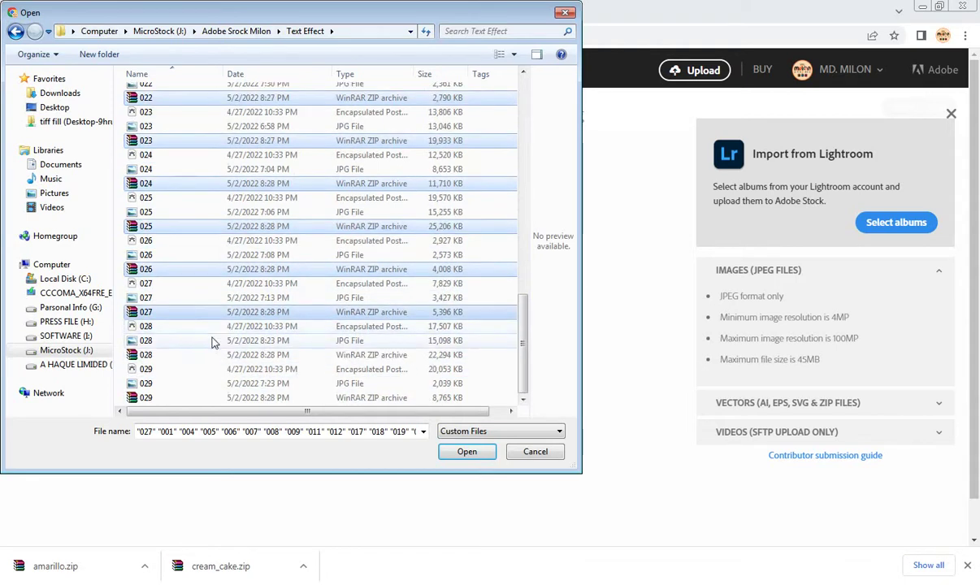
{"action": "left_click", "coordinate": [155, 356], "text": "ctrl"}
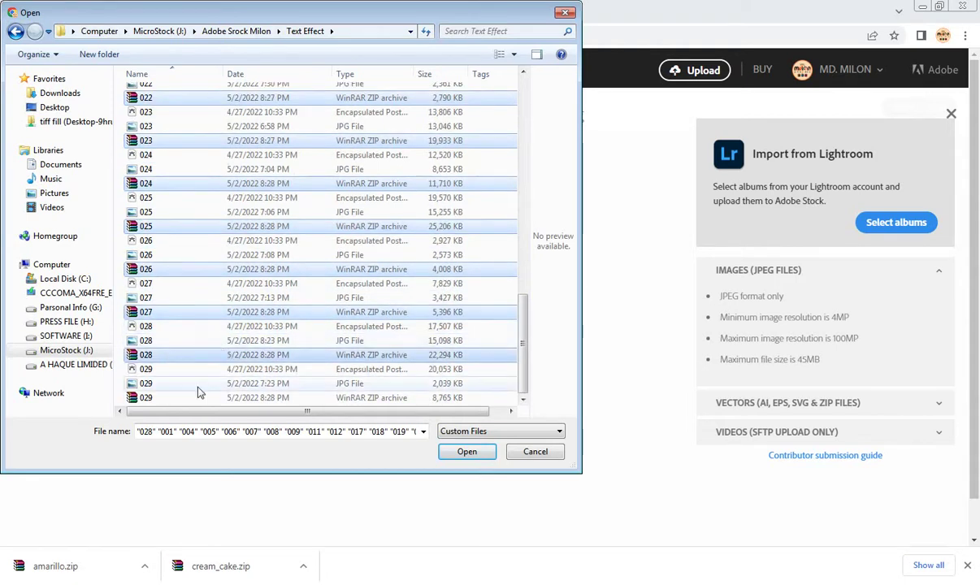
{"action": "left_click", "coordinate": [150, 398], "text": "ctrl"}
{"action": "scroll", "coordinate": [313, 268], "scroll_direction": "up", "scroll_amount": 7}
{"action": "scroll", "coordinate": [301, 276], "scroll_direction": "up", "scroll_amount": 6}
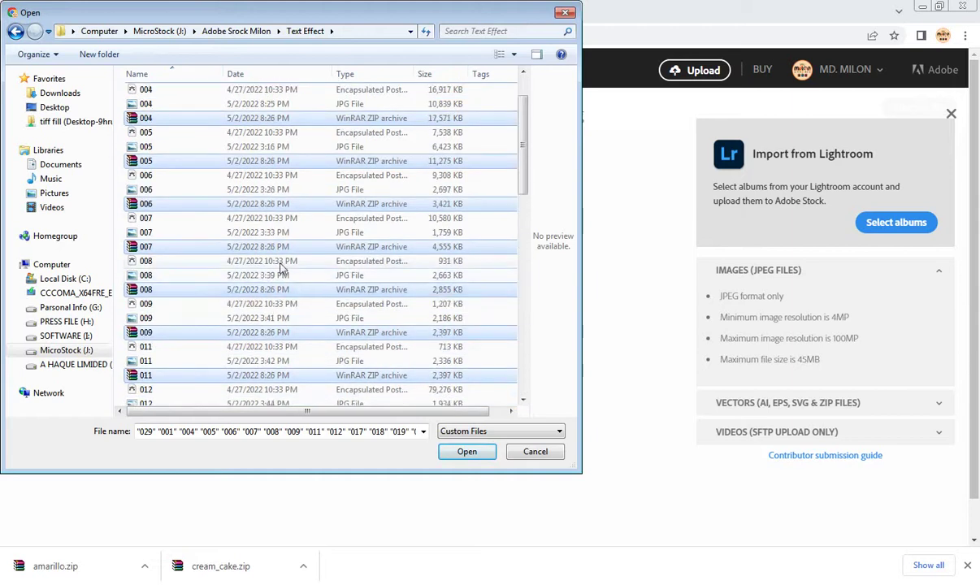
{"action": "scroll", "coordinate": [282, 268], "scroll_direction": "up", "scroll_amount": 2}
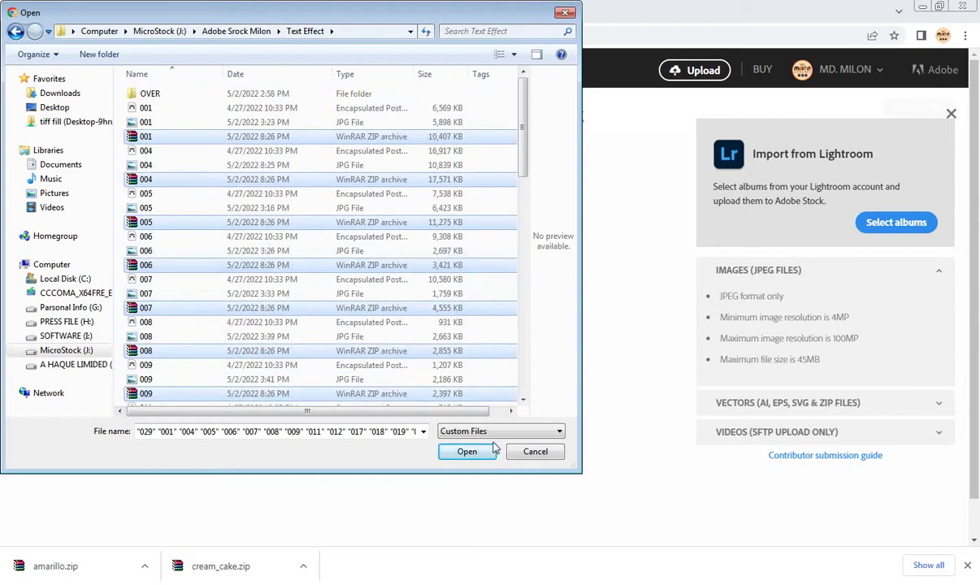
Upload the selected ZIP archives and wait for them to finish
{"action": "left_click", "coordinate": [466, 452]}
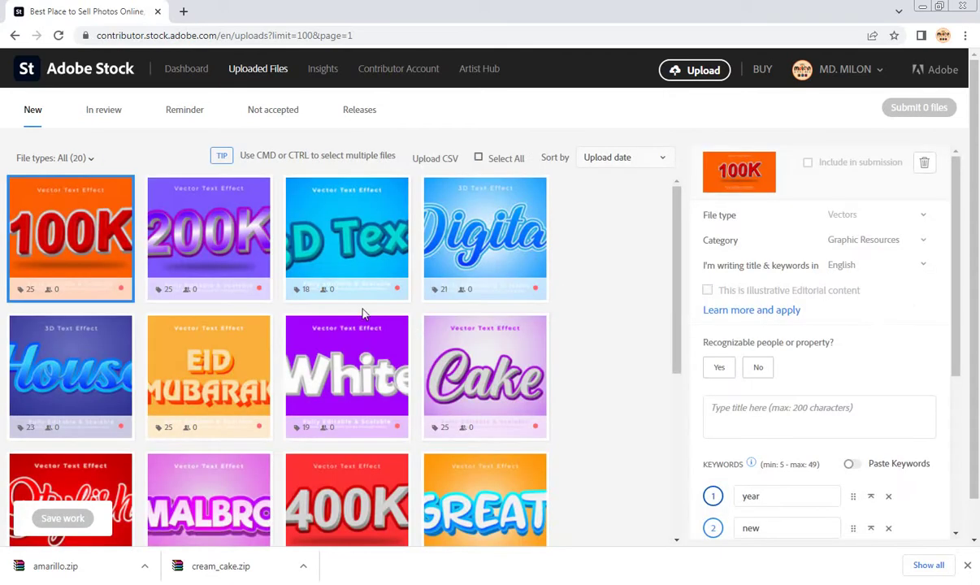
{"action": "scroll", "coordinate": [407, 297], "scroll_direction": "down", "scroll_amount": 4}
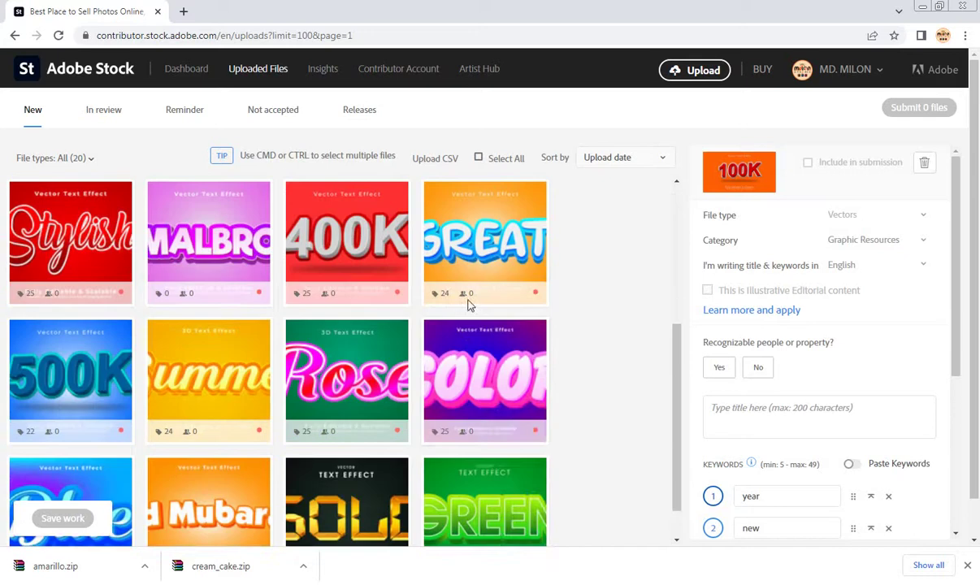
{"action": "scroll", "coordinate": [501, 364], "scroll_direction": "up", "scroll_amount": 4}
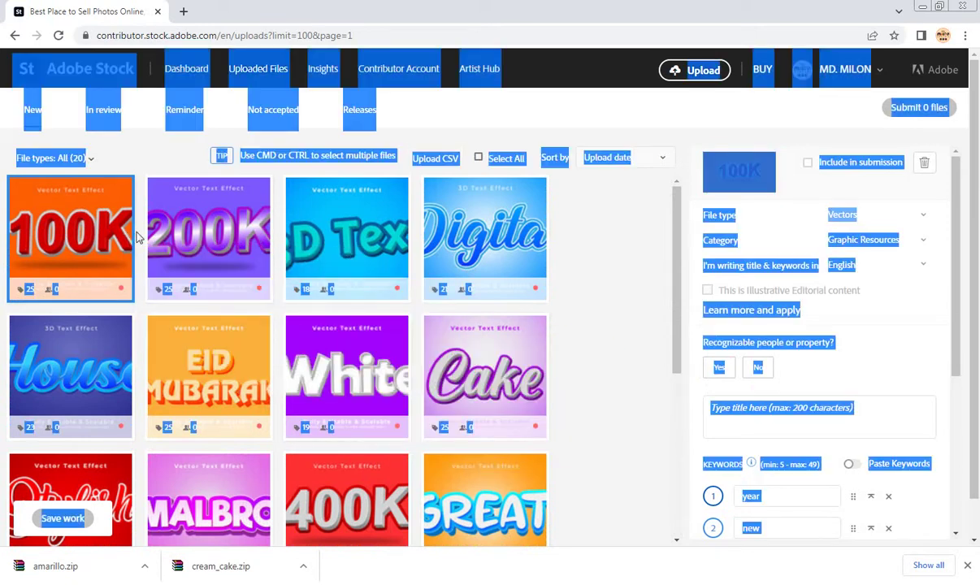
{"action": "mouse_move", "coordinate": [70, 238]}
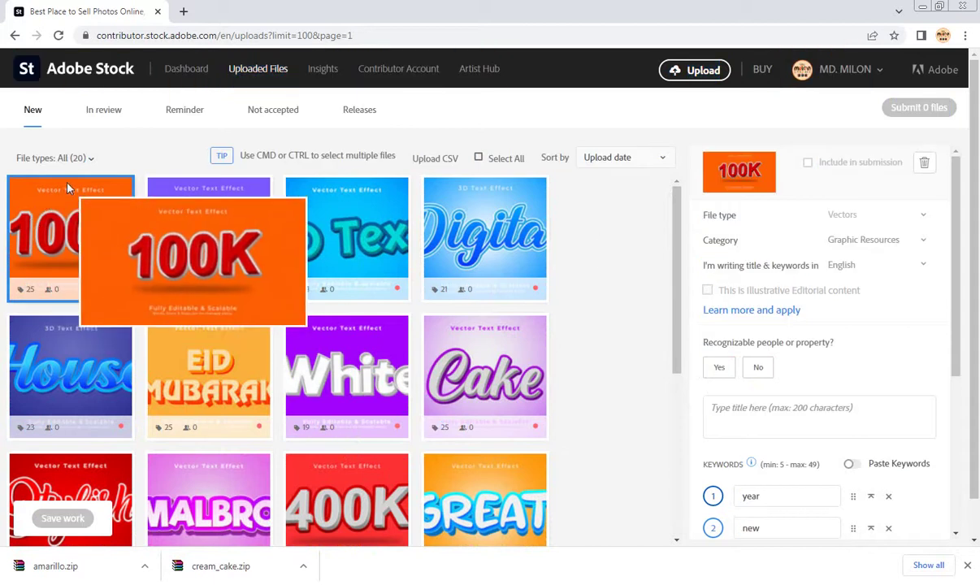
Select the 100K, 200K, 3D Text and Digital uploads, then Select All 20
{"action": "left_click", "coordinate": [126, 242]}
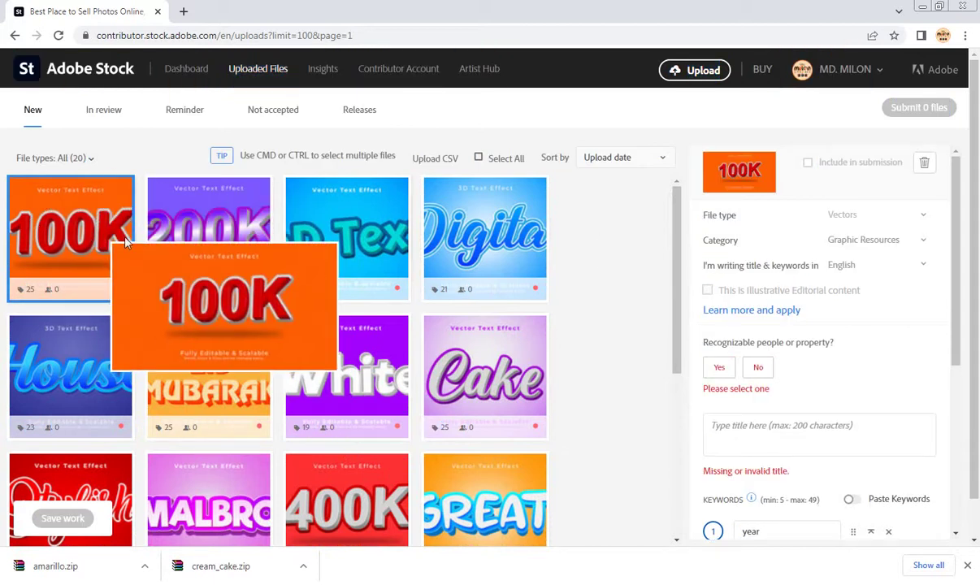
{"action": "left_click", "coordinate": [215, 216], "text": "ctrl"}
{"action": "left_click", "coordinate": [349, 218], "text": "ctrl"}
{"action": "left_click", "coordinate": [476, 226], "text": "ctrl"}
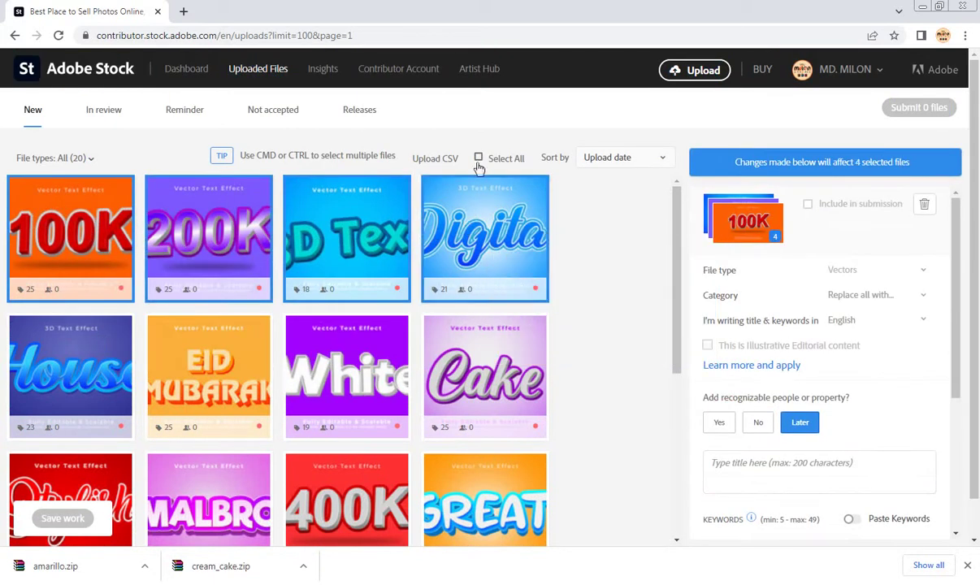
{"action": "left_click", "coordinate": [479, 157]}
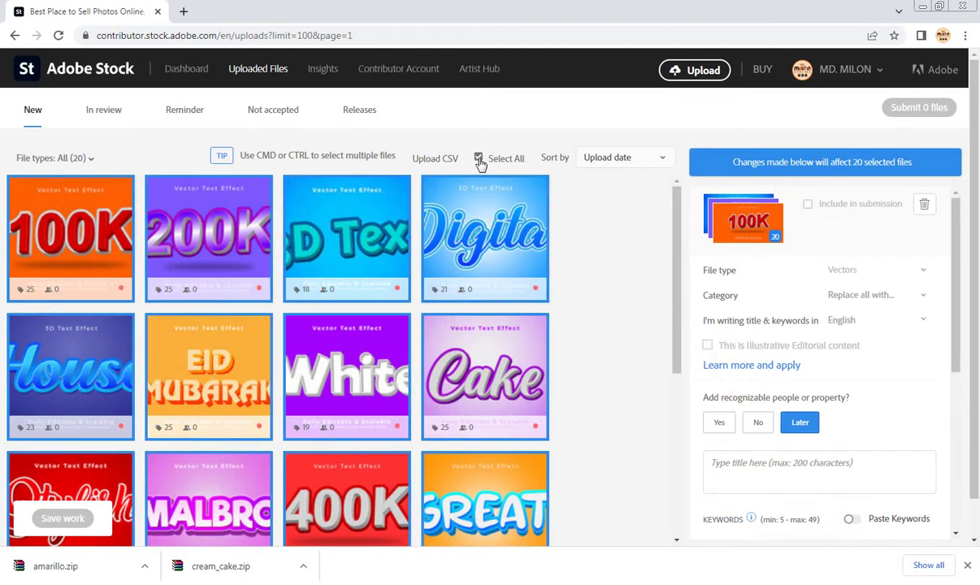
Set the category for all 20 files to Graphic Resources
{"action": "scroll", "coordinate": [329, 358], "scroll_direction": "down", "scroll_amount": 2}
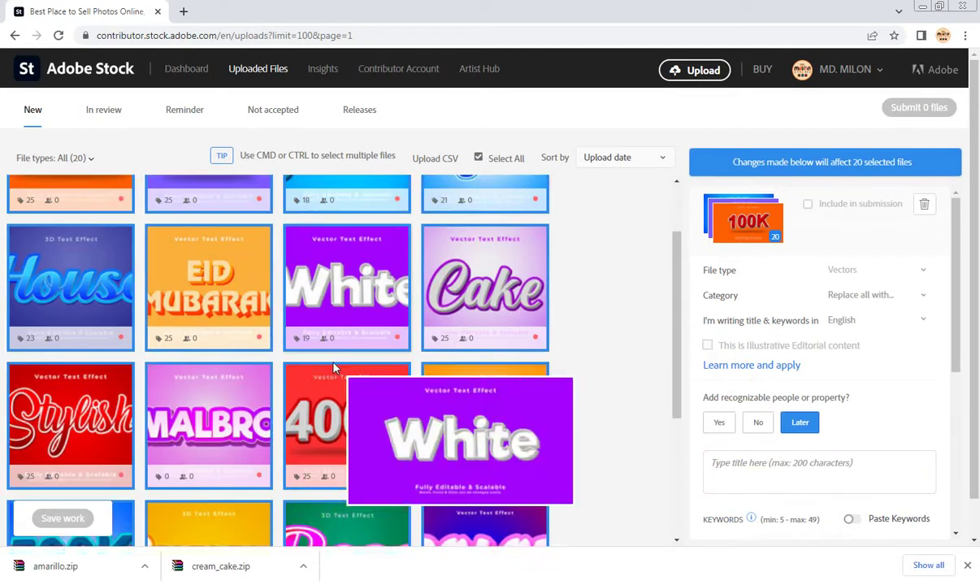
{"action": "scroll", "coordinate": [328, 380], "scroll_direction": "down", "scroll_amount": 2}
{"action": "scroll", "coordinate": [329, 380], "scroll_direction": "up", "scroll_amount": 1}
{"action": "scroll", "coordinate": [467, 278], "scroll_direction": "up", "scroll_amount": 3}
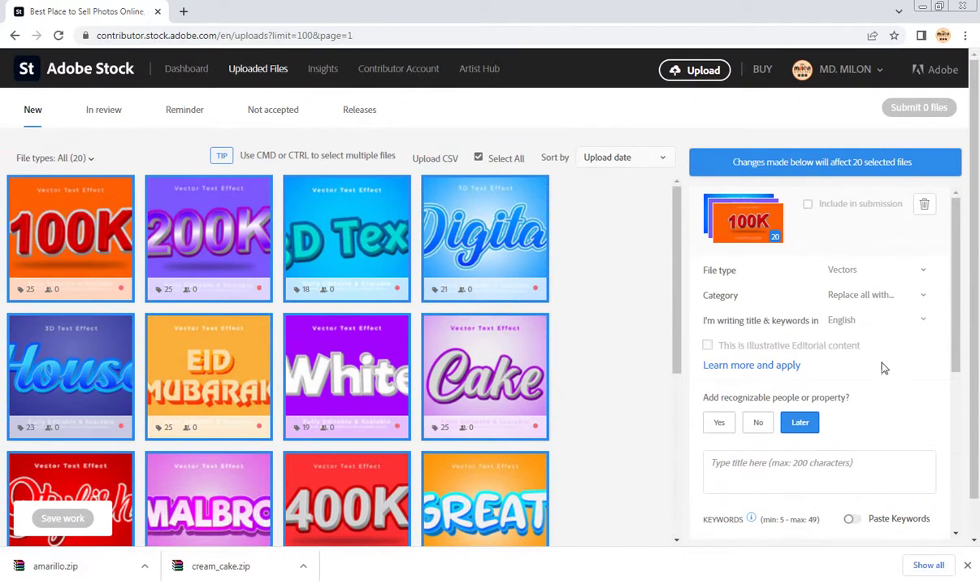
{"action": "left_click", "coordinate": [864, 302]}
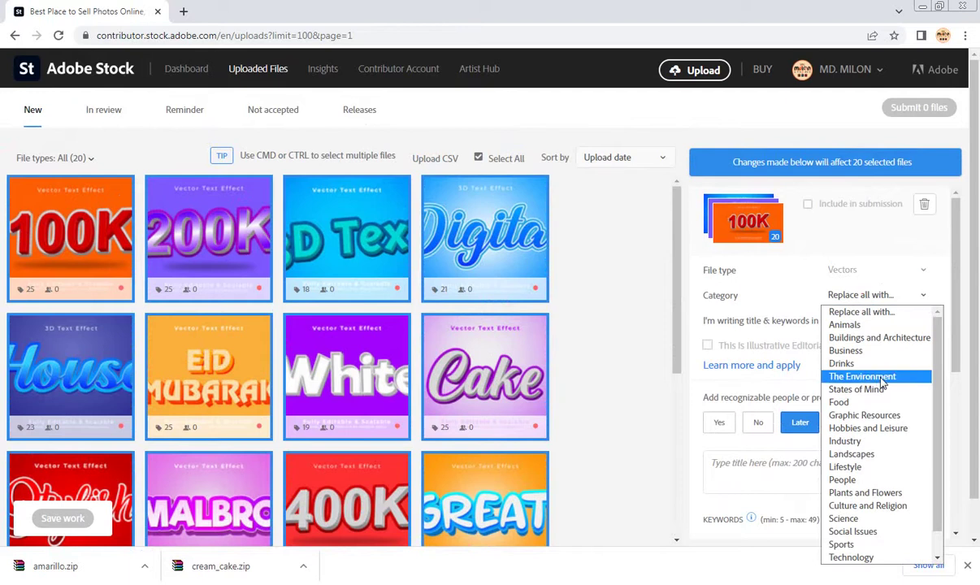
{"action": "left_click", "coordinate": [885, 418]}
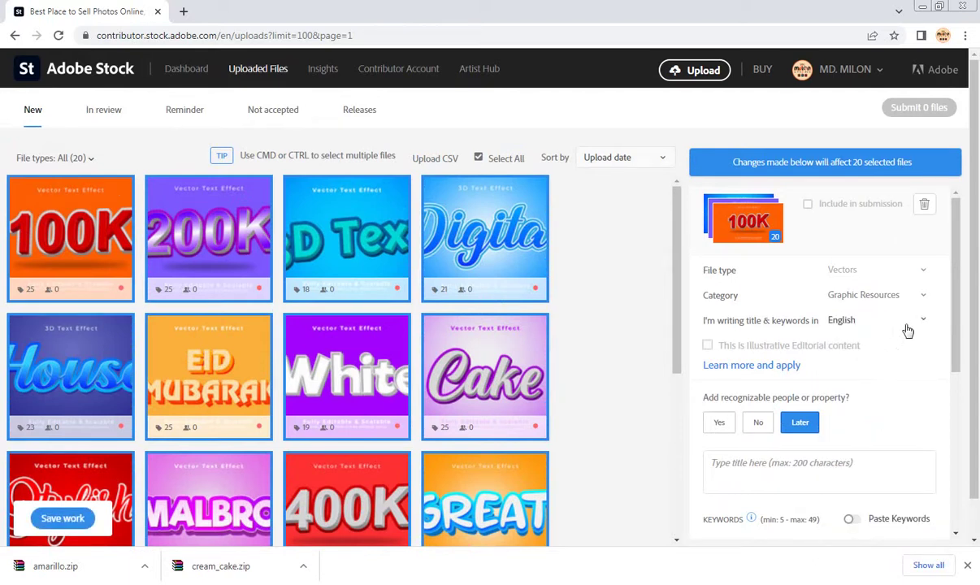
Answer No to recognizable people or property and go to the title field
{"action": "left_click", "coordinate": [758, 422]}
{"action": "scroll", "coordinate": [748, 358], "scroll_direction": "down", "scroll_amount": 2}
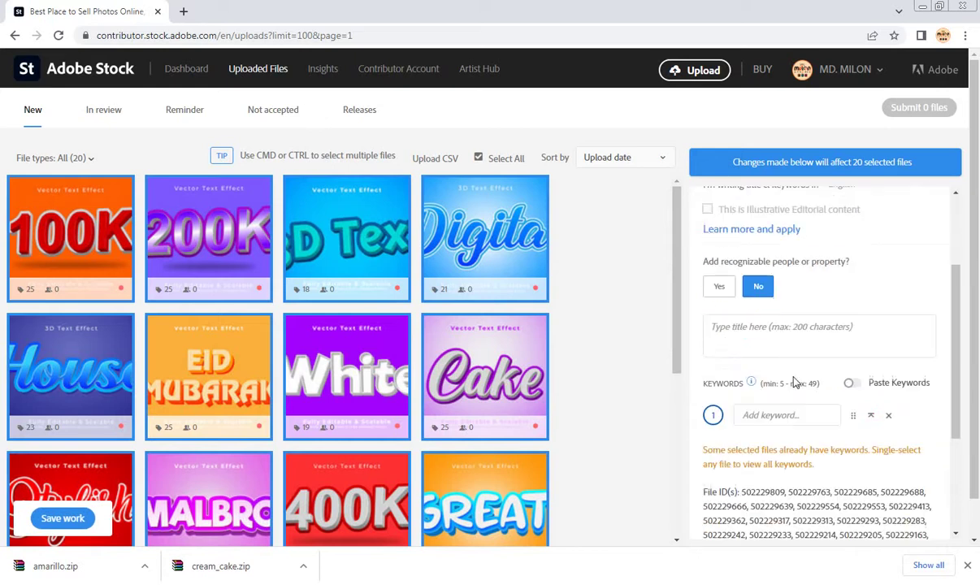
{"action": "left_click", "coordinate": [752, 333]}
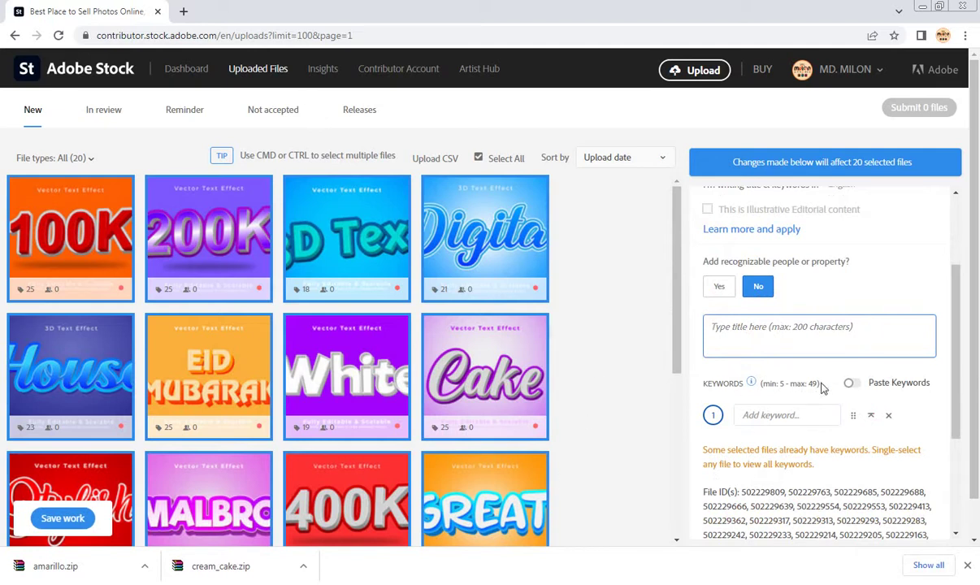
Minimize the browser and open the Freepik Tag notes from the Link folder
{"action": "left_click", "coordinate": [924, 10]}
{"action": "left_click", "coordinate": [871, 6]}
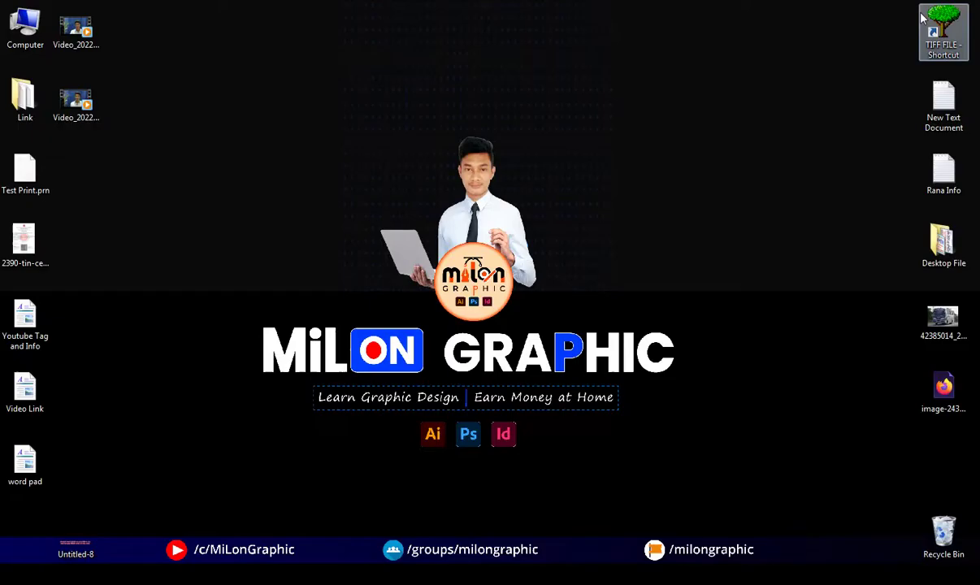
{"action": "right_click", "coordinate": [361, 202]}
{"action": "left_click", "coordinate": [3, 70]}
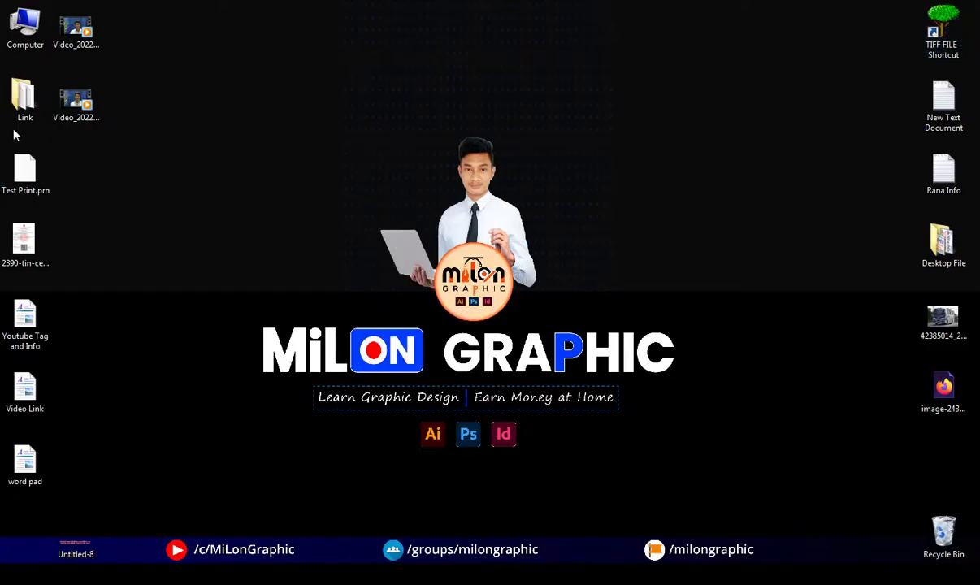
{"action": "double_click", "coordinate": [16, 106]}
{"action": "double_click", "coordinate": [248, 88]}
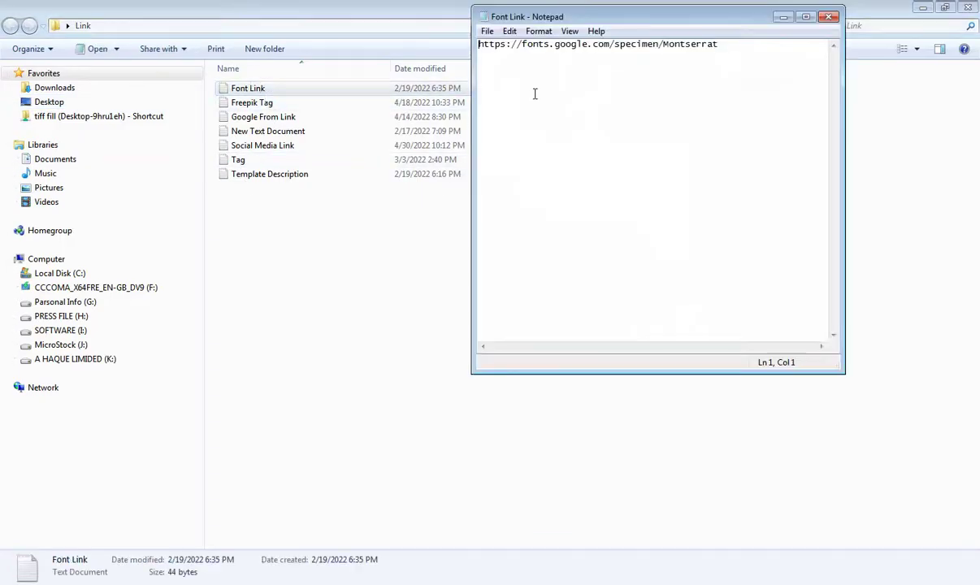
{"action": "left_click", "coordinate": [827, 17]}
{"action": "double_click", "coordinate": [248, 102]}
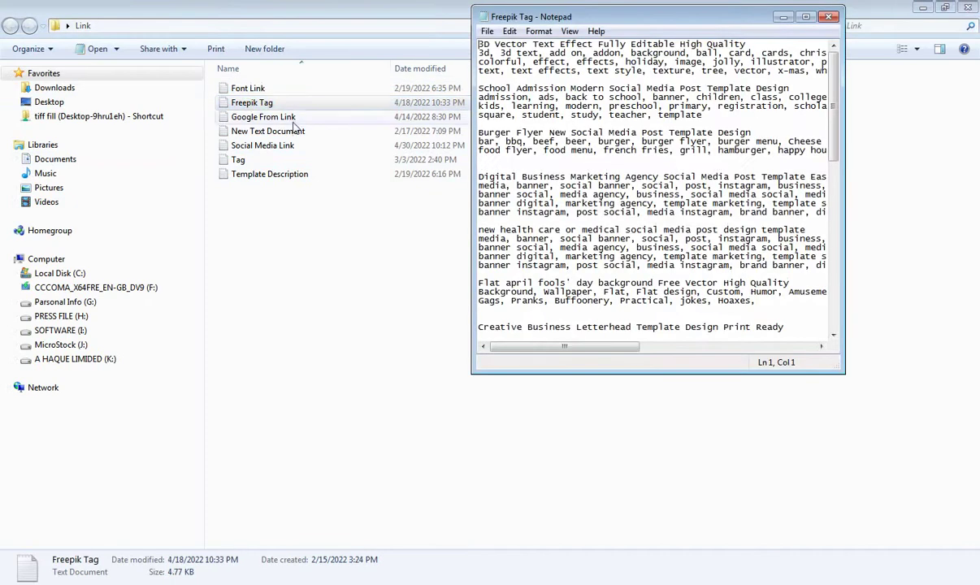
{"action": "left_click_drag", "start_coordinate": [651, 17], "coordinate": [471, 59]}
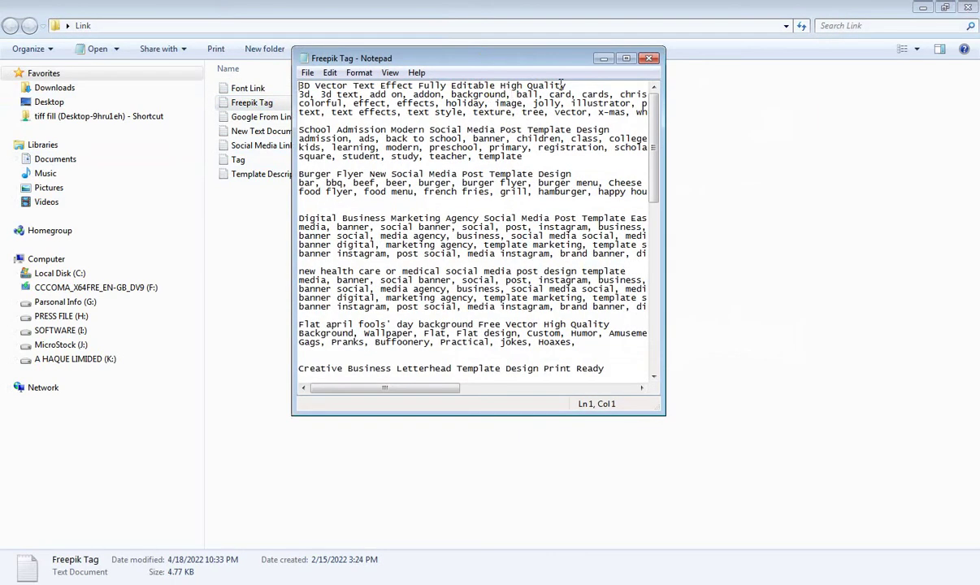
Copy "3D Vector Text Effect Fully Editable High Quality" and paste it as the title
{"action": "left_click_drag", "start_coordinate": [566, 84], "coordinate": [298, 84]}
{"action": "key", "text": "ctrl+c"}
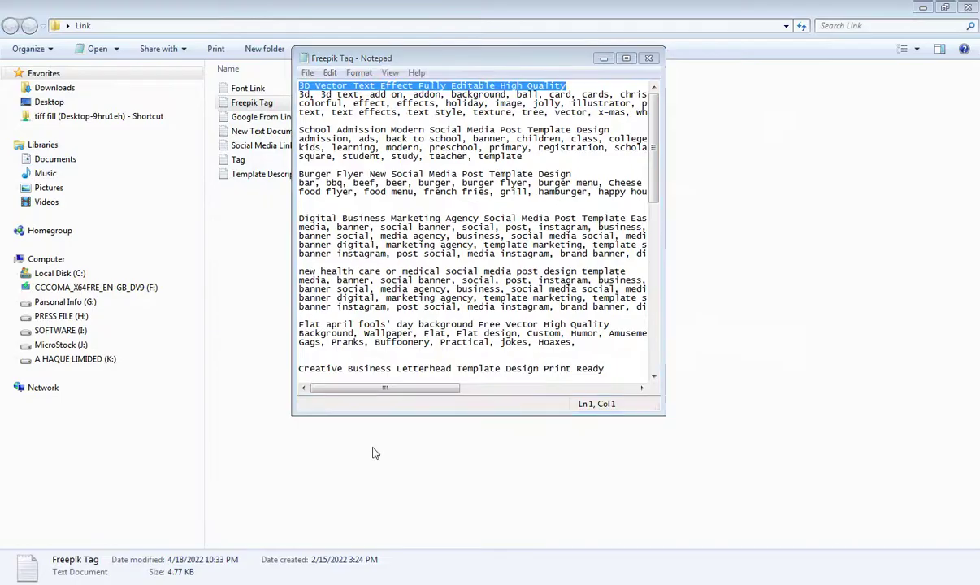
{"action": "key", "text": "alt+Tab"}
{"action": "key", "text": "ctrl+v"}
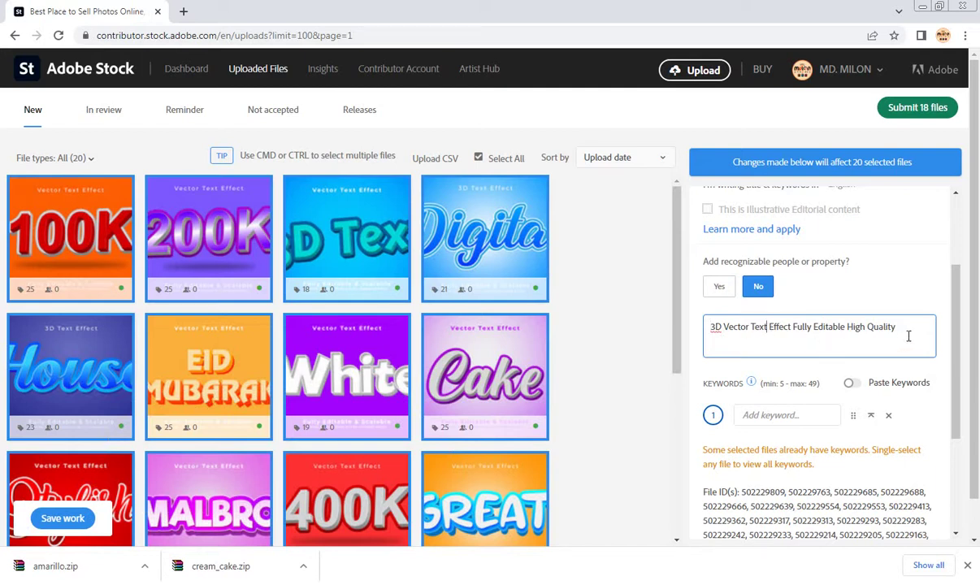
Copy the keyword list (3d through white text) from Notepad and paste it into the Keywords box
{"action": "scroll", "coordinate": [892, 344], "scroll_direction": "down", "scroll_amount": 2}
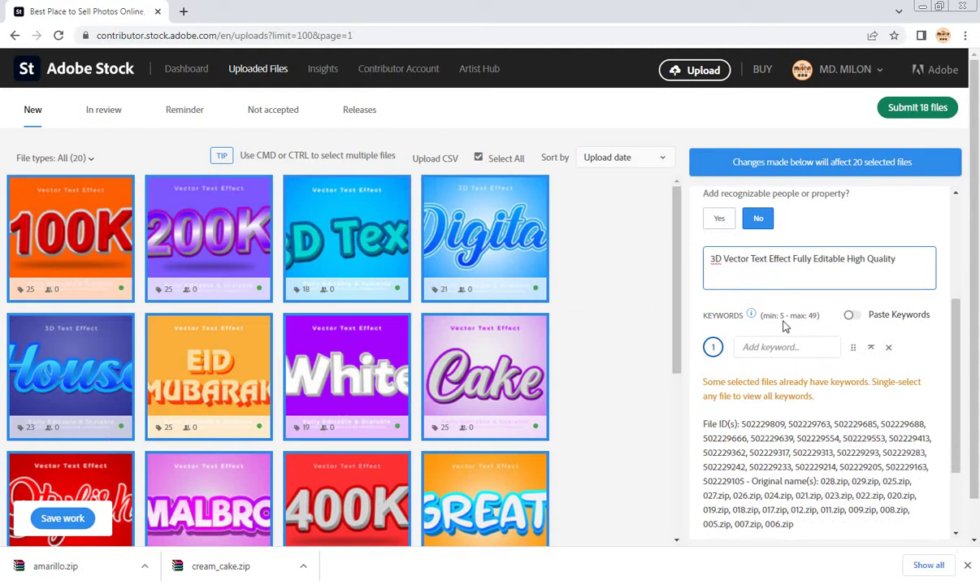
{"action": "left_click", "coordinate": [853, 316]}
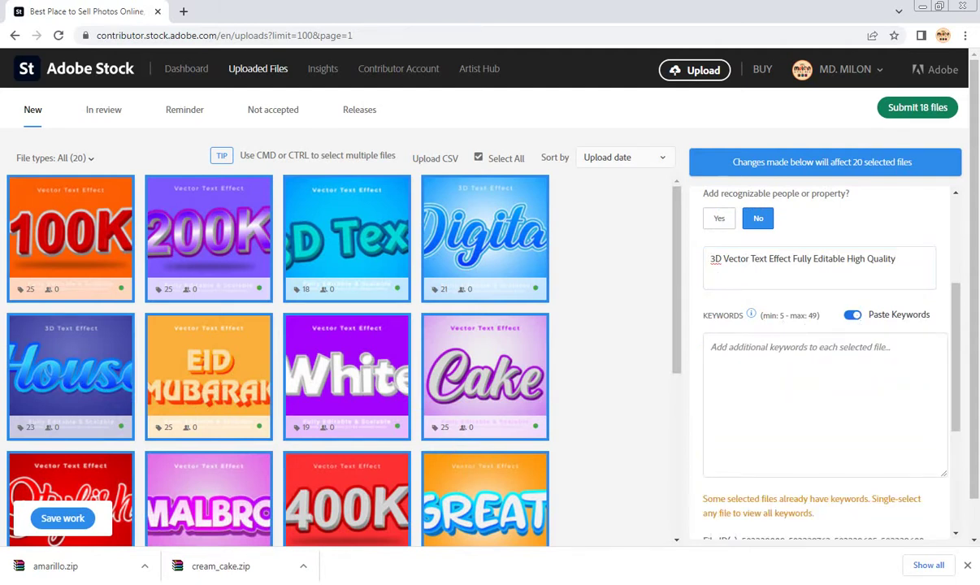
{"action": "key", "text": "alt+Tab"}
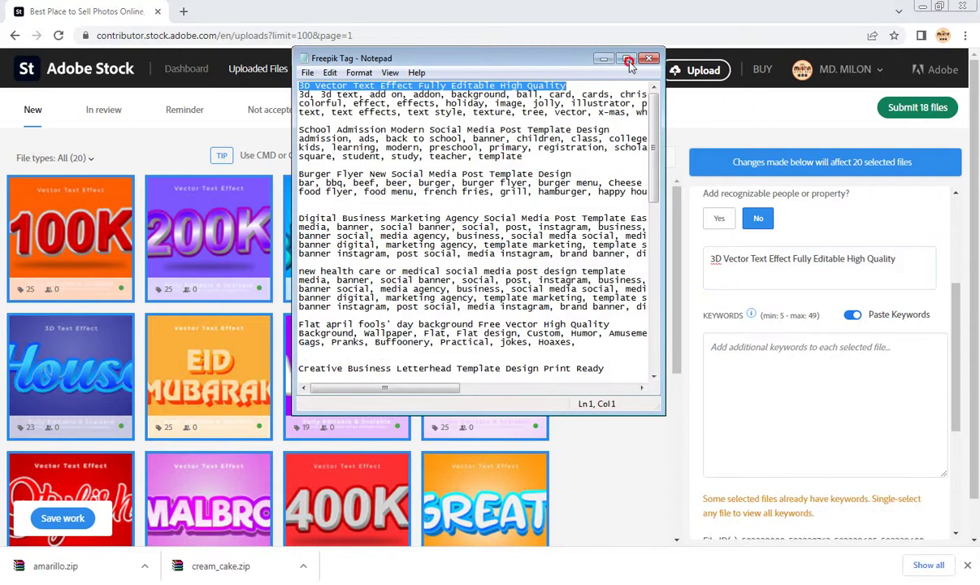
{"action": "double_click", "coordinate": [591, 58]}
{"action": "left_click_drag", "start_coordinate": [3, 44], "coordinate": [409, 64]}
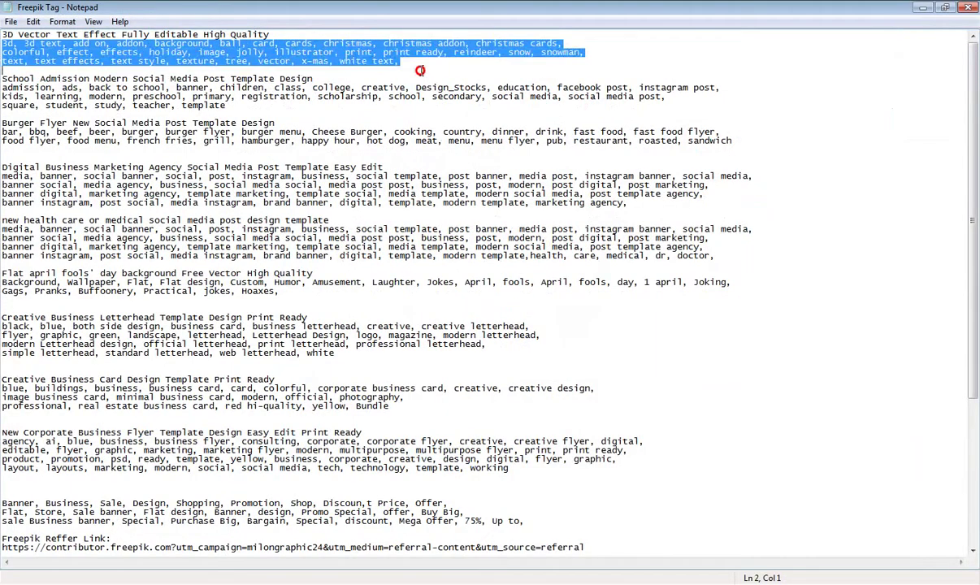
{"action": "key", "text": "alt+Tab"}
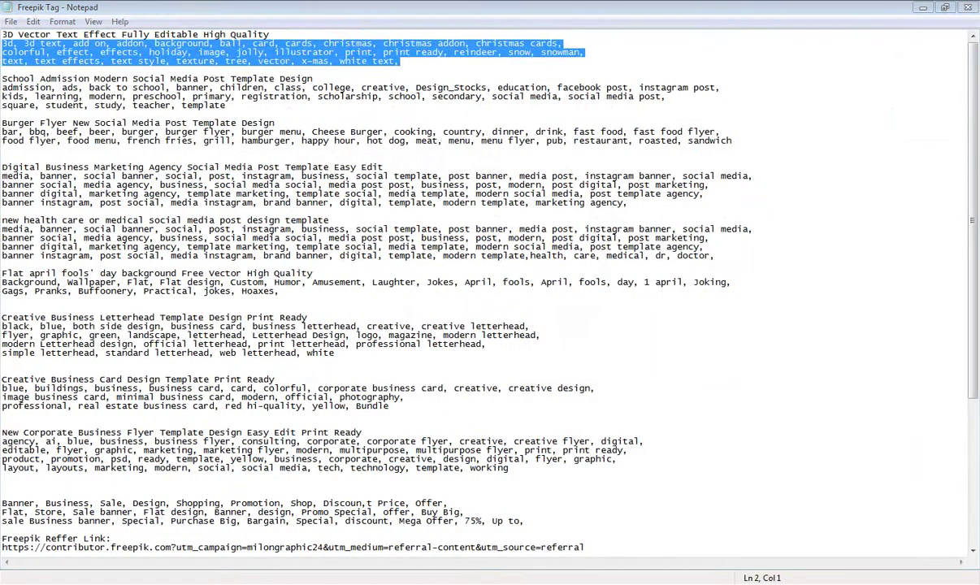
{"action": "left_click", "coordinate": [763, 345]}
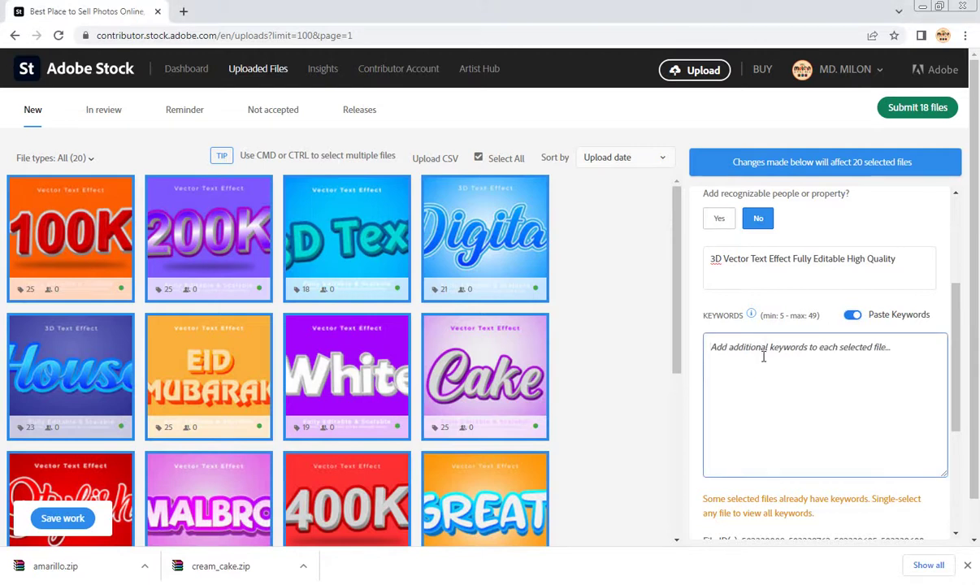
{"action": "key", "text": "ctrl+v"}
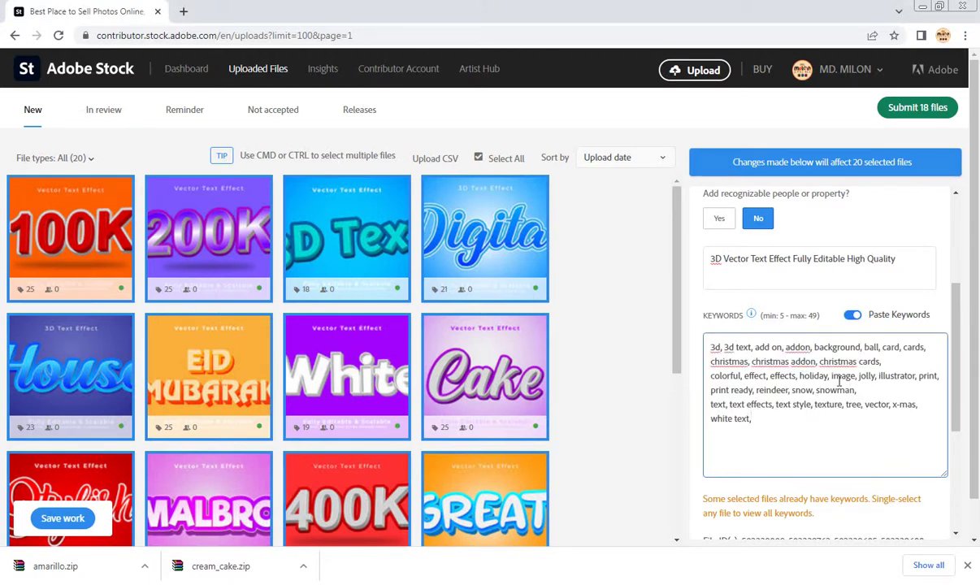
{"action": "scroll", "coordinate": [839, 379], "scroll_direction": "down", "scroll_amount": 2}
{"action": "scroll", "coordinate": [840, 386], "scroll_direction": "down", "scroll_amount": 2}
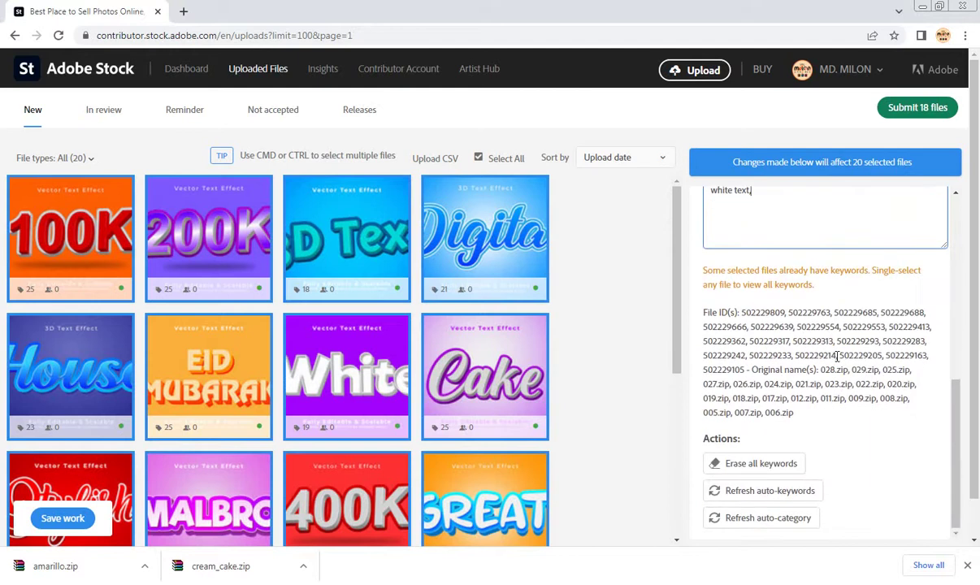
{"action": "scroll", "coordinate": [841, 385], "scroll_direction": "up", "scroll_amount": 5}
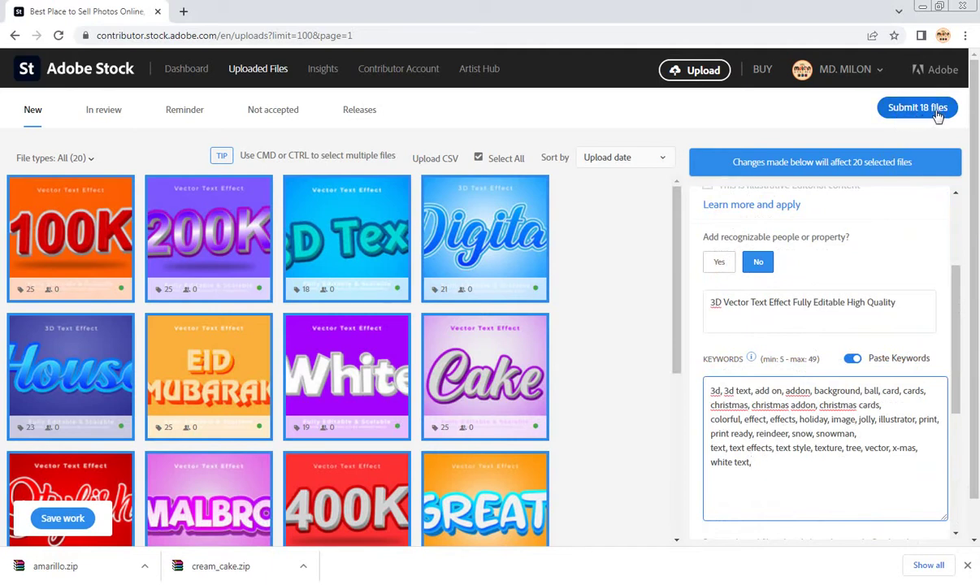
Check the selected files and save the pasted keywords to all 20 uploads
{"action": "scroll", "coordinate": [488, 366], "scroll_direction": "down", "scroll_amount": 3}
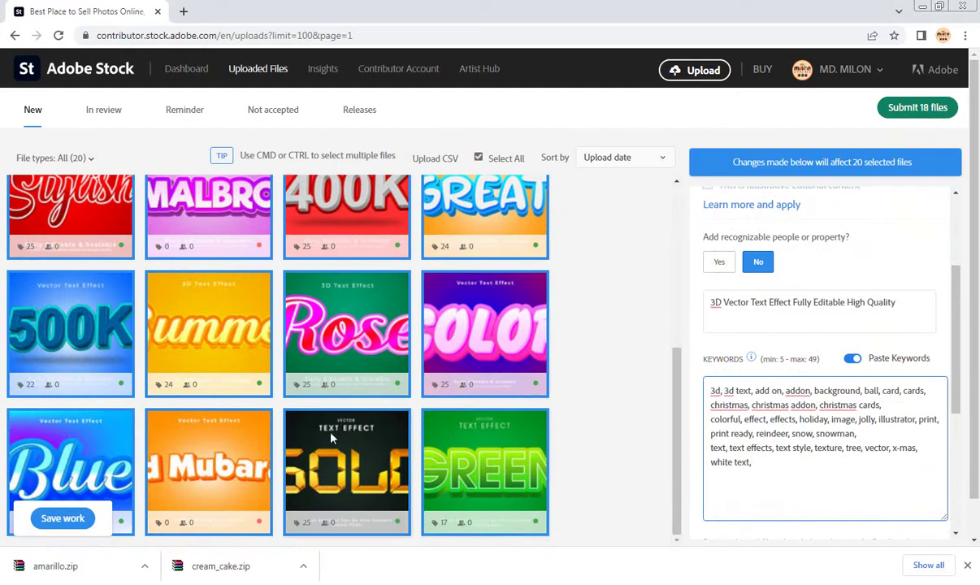
{"action": "scroll", "coordinate": [346, 376], "scroll_direction": "down", "scroll_amount": 1}
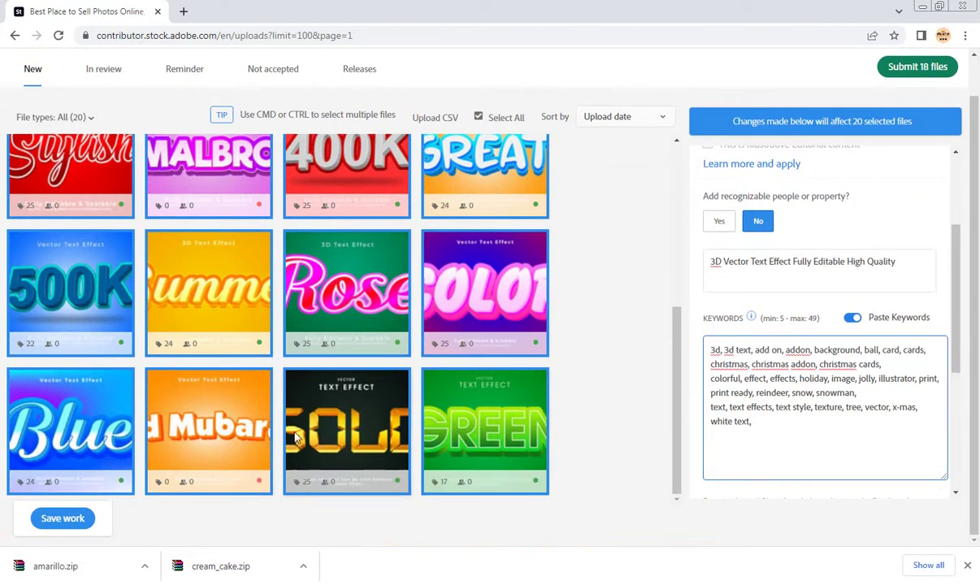
{"action": "scroll", "coordinate": [577, 361], "scroll_direction": "up", "scroll_amount": 3}
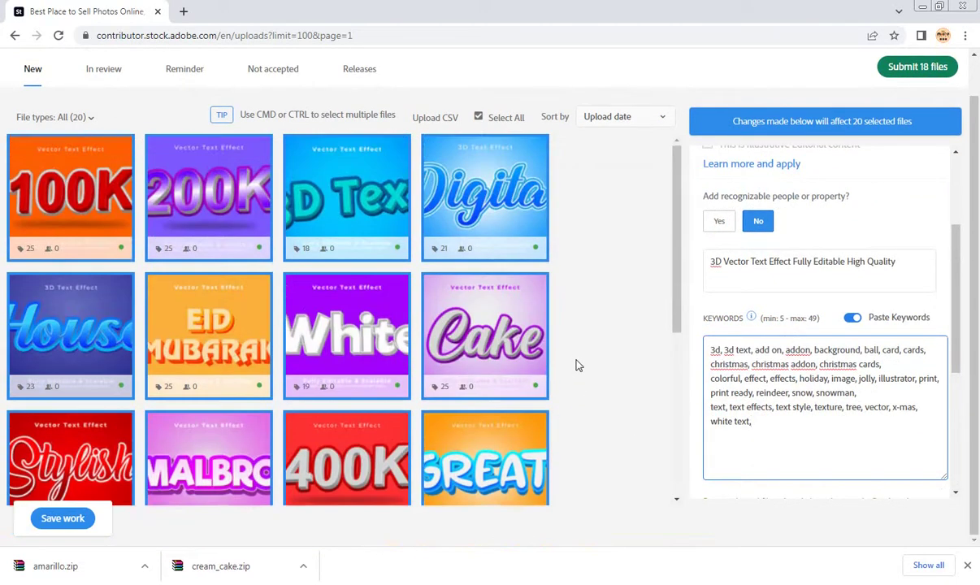
{"action": "scroll", "coordinate": [577, 362], "scroll_direction": "up", "scroll_amount": 1}
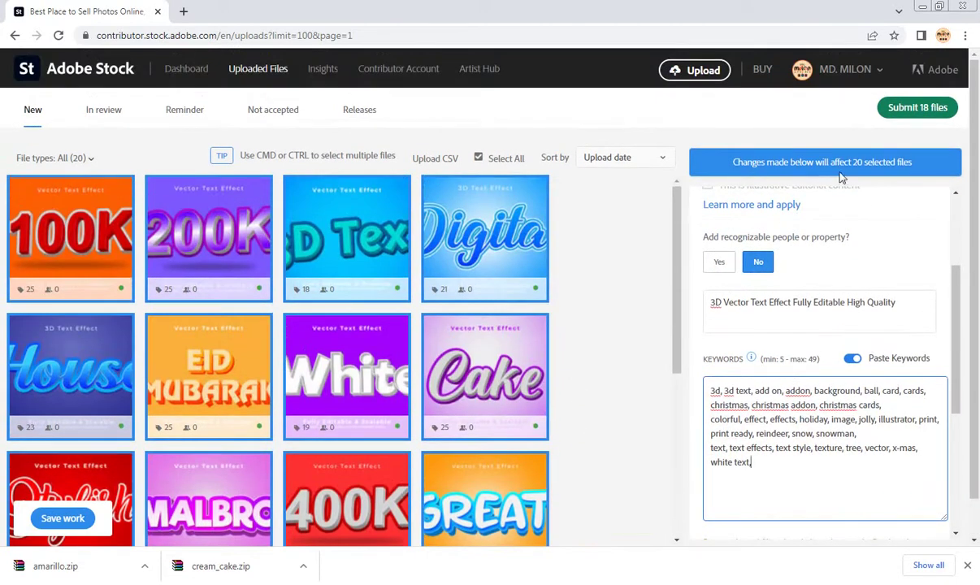
{"action": "left_click", "coordinate": [931, 121]}
{"action": "scroll", "coordinate": [853, 326], "scroll_direction": "down", "scroll_amount": 2}
{"action": "scroll", "coordinate": [829, 382], "scroll_direction": "down", "scroll_amount": 2}
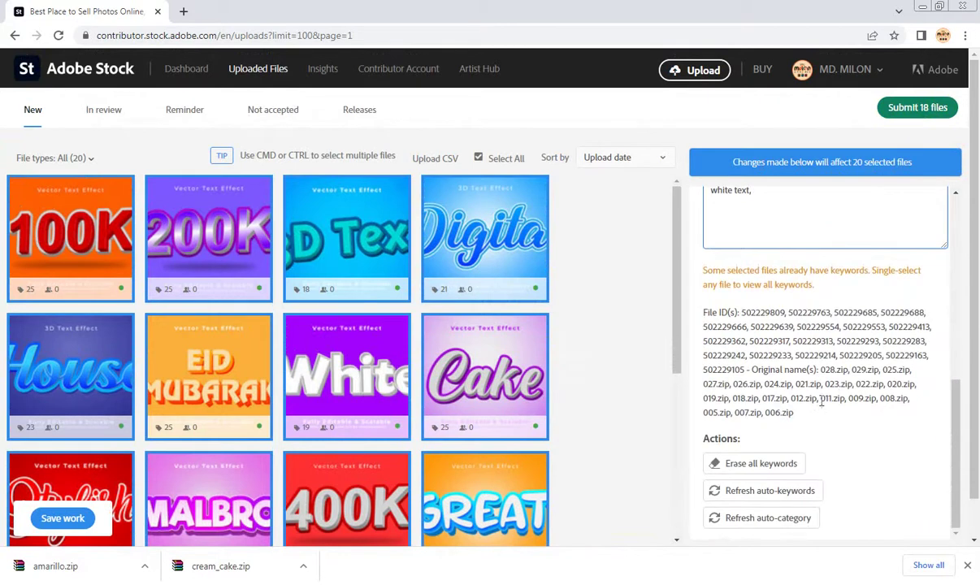
{"action": "scroll", "coordinate": [820, 400], "scroll_direction": "down", "scroll_amount": 1}
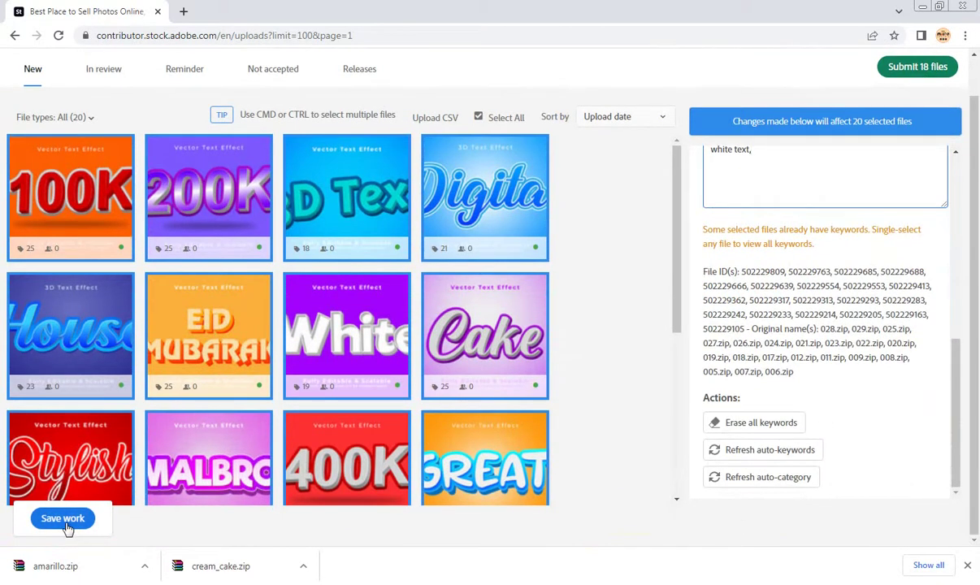
{"action": "left_click", "coordinate": [64, 521]}
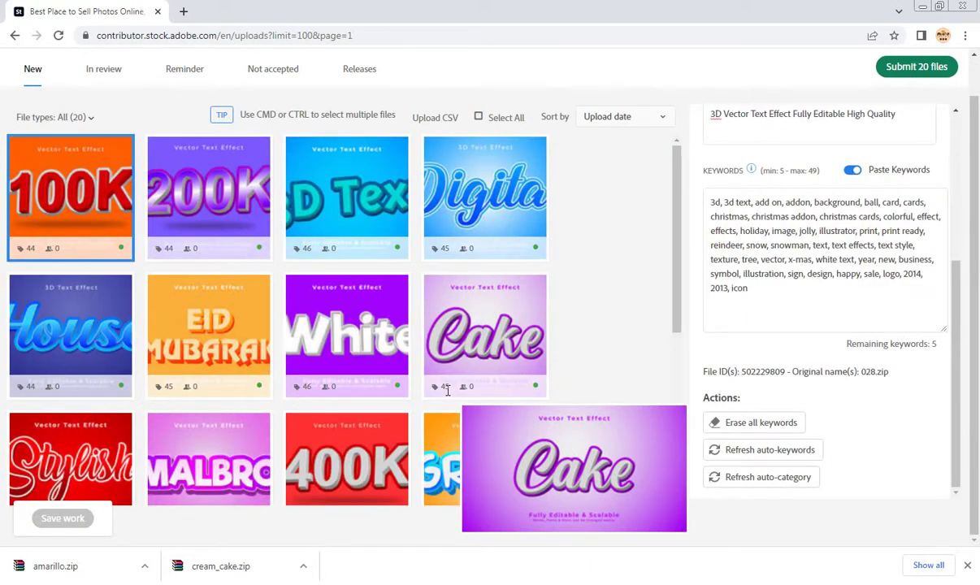
Prefix the 100K file's title with '100K' and save it
{"action": "scroll", "coordinate": [447, 391], "scroll_direction": "up", "scroll_amount": 1}
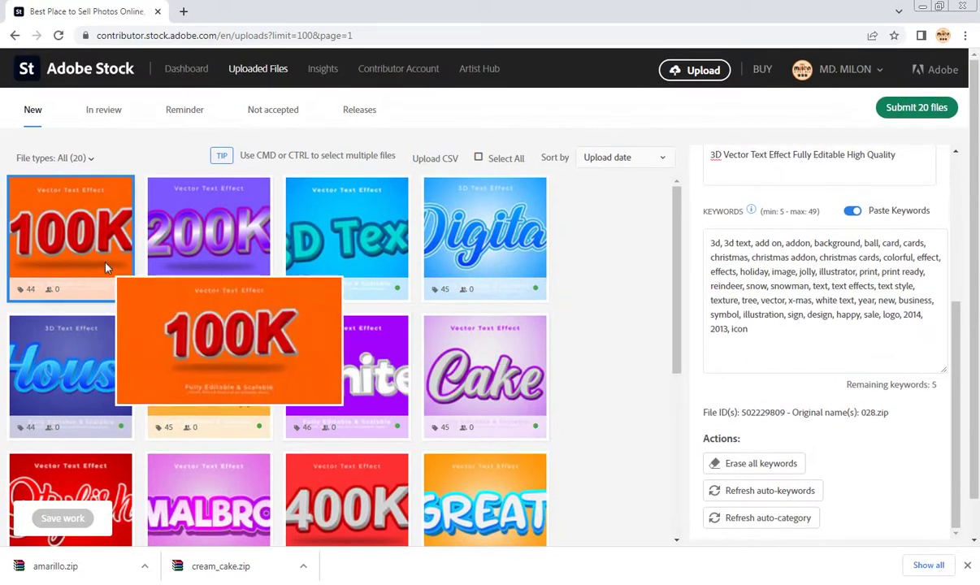
{"action": "left_click", "coordinate": [163, 236]}
{"action": "left_click", "coordinate": [93, 240]}
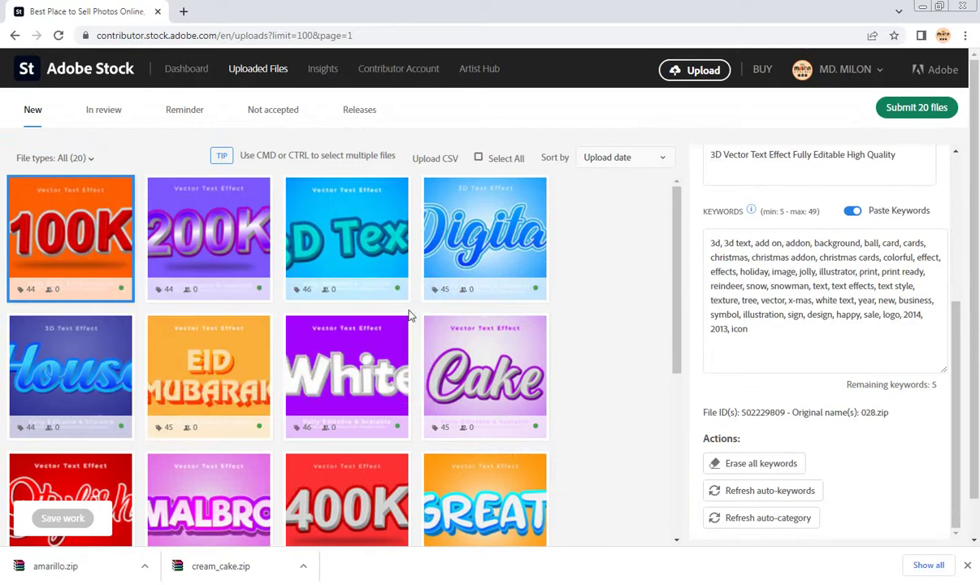
{"action": "scroll", "coordinate": [778, 294], "scroll_direction": "up", "scroll_amount": 3}
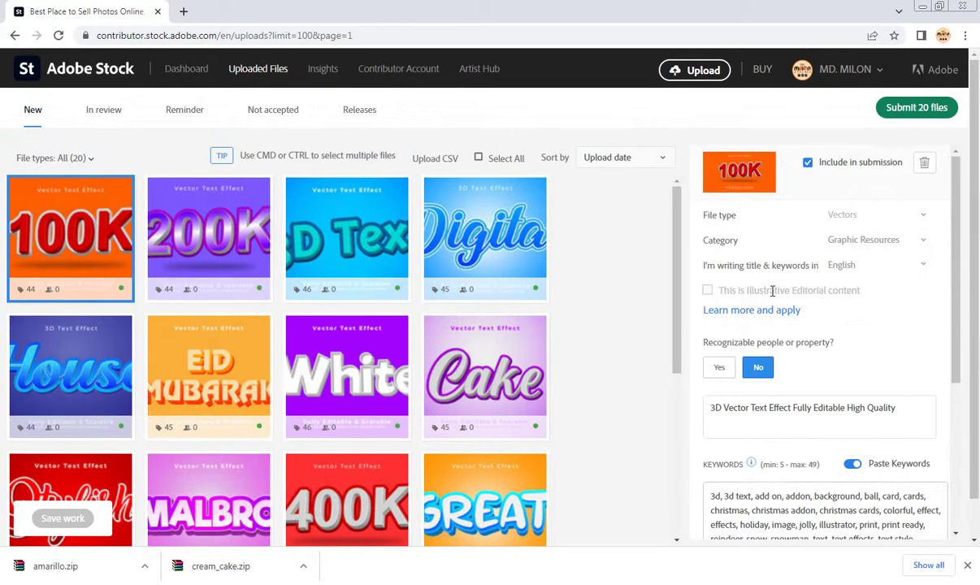
{"action": "left_click", "coordinate": [712, 408]}
{"action": "type", "text": "100"}
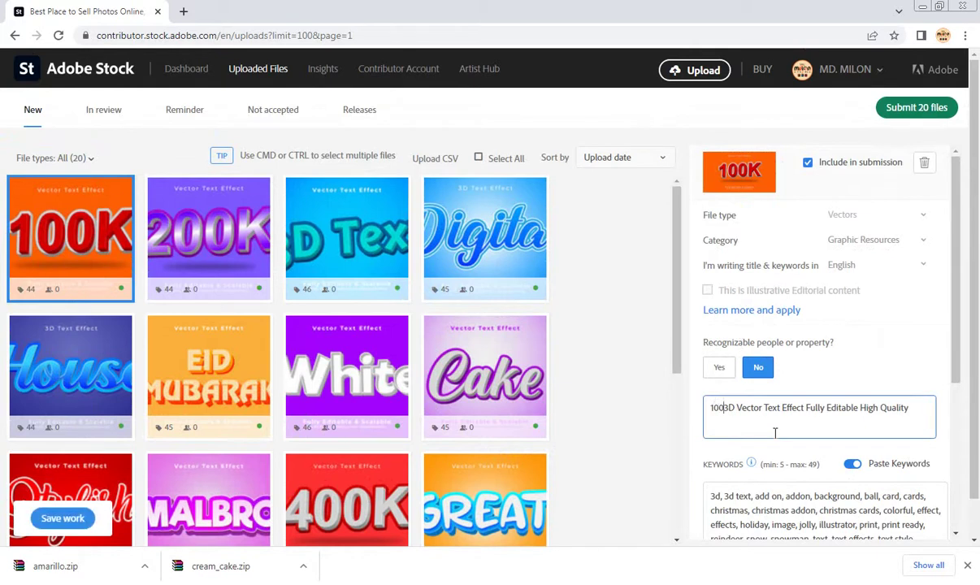
{"action": "type", "text": "K"}
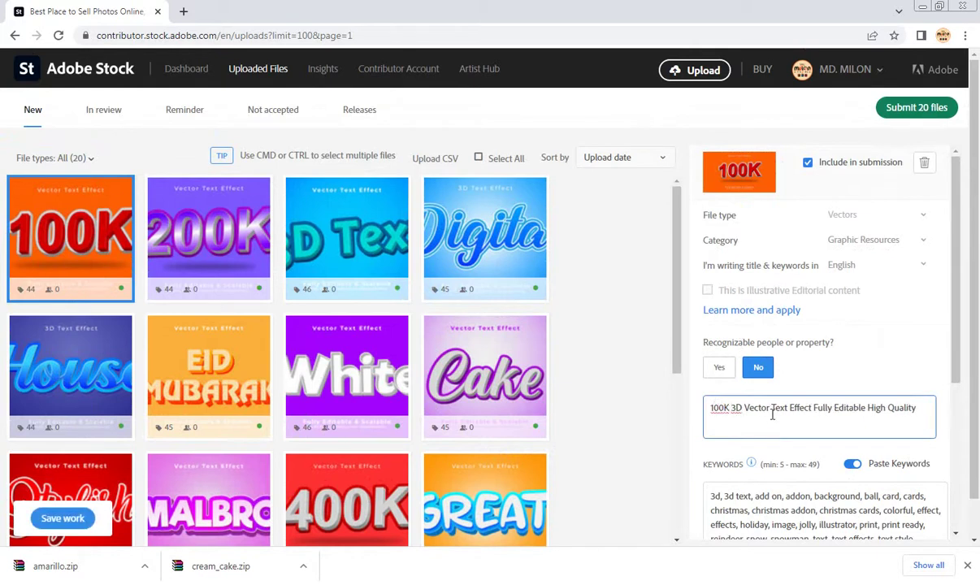
{"action": "left_click", "coordinate": [67, 521]}
Prefix the 200K file's title with '200K' and save it
{"action": "left_click", "coordinate": [208, 233]}
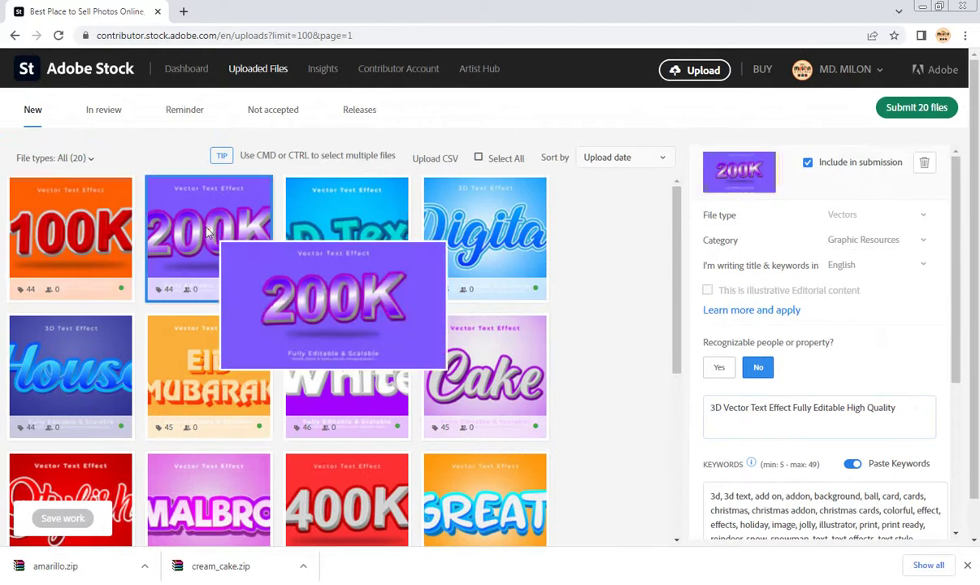
{"action": "left_click", "coordinate": [713, 420]}
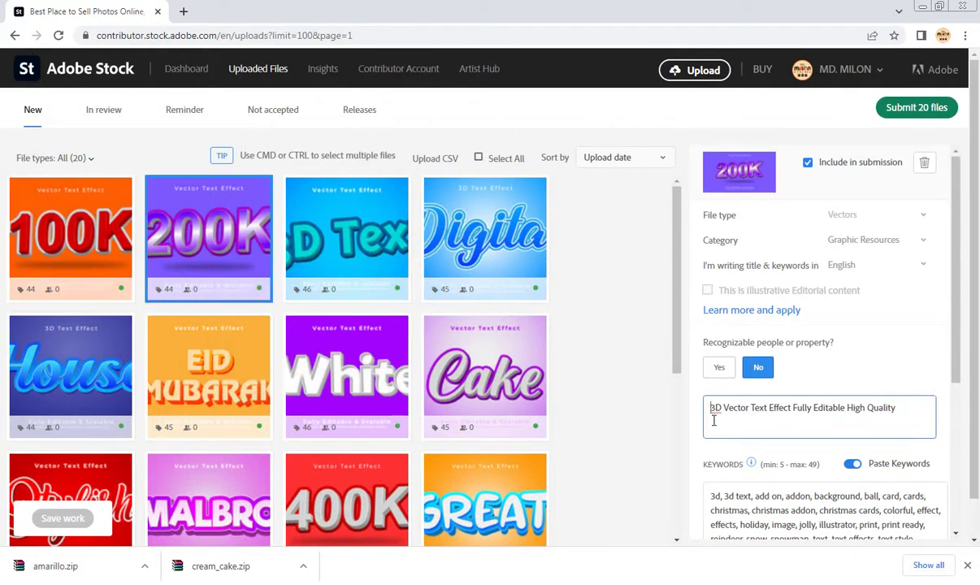
{"action": "type", "text": "200K"}
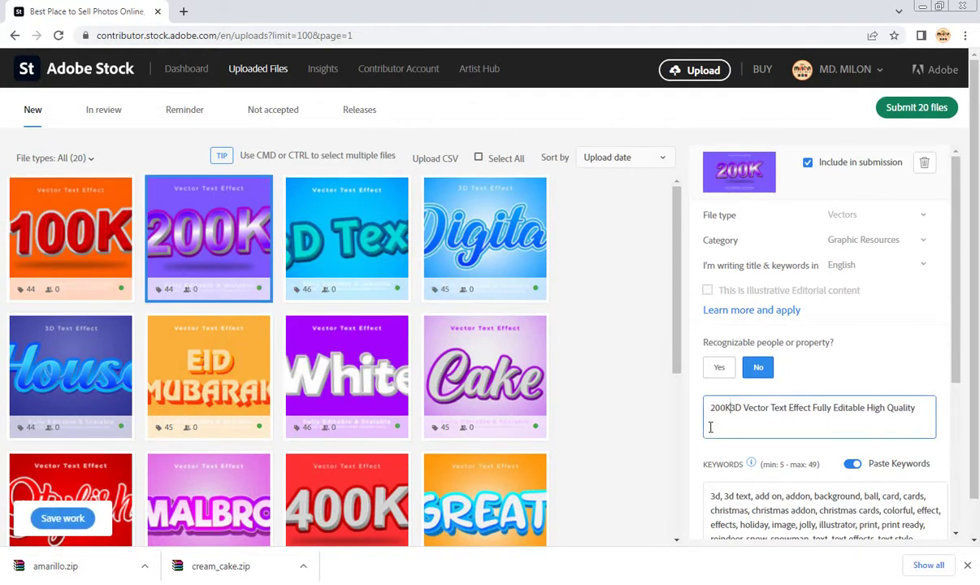
{"action": "left_click", "coordinate": [63, 516]}
{"action": "mouse_move", "coordinate": [347, 376]}
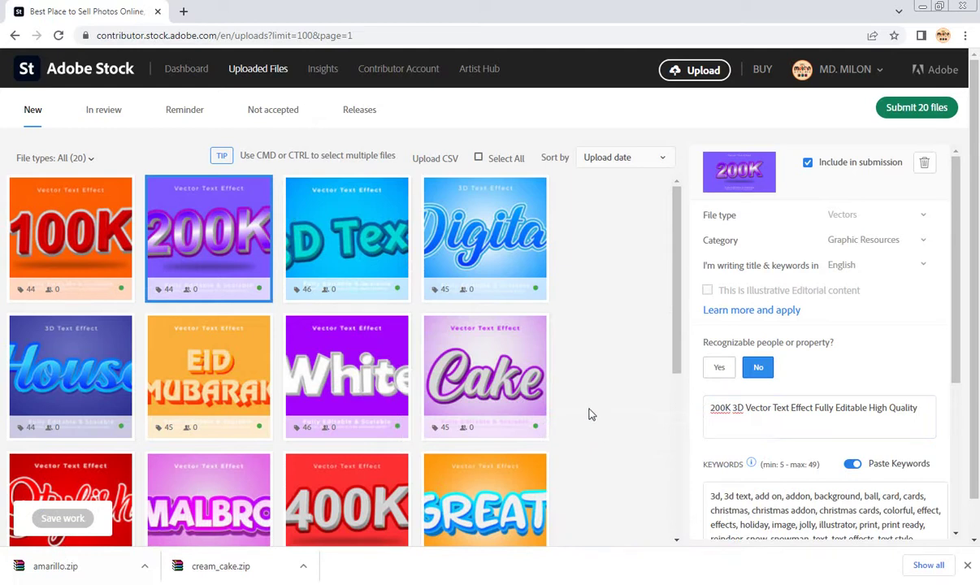
Prefix the Eid Mubarak file's title with 'Eid Mubarak' and save it
{"action": "scroll", "coordinate": [591, 414], "scroll_direction": "down", "scroll_amount": 5}
{"action": "left_click", "coordinate": [209, 422]}
{"action": "left_click", "coordinate": [71, 431]}
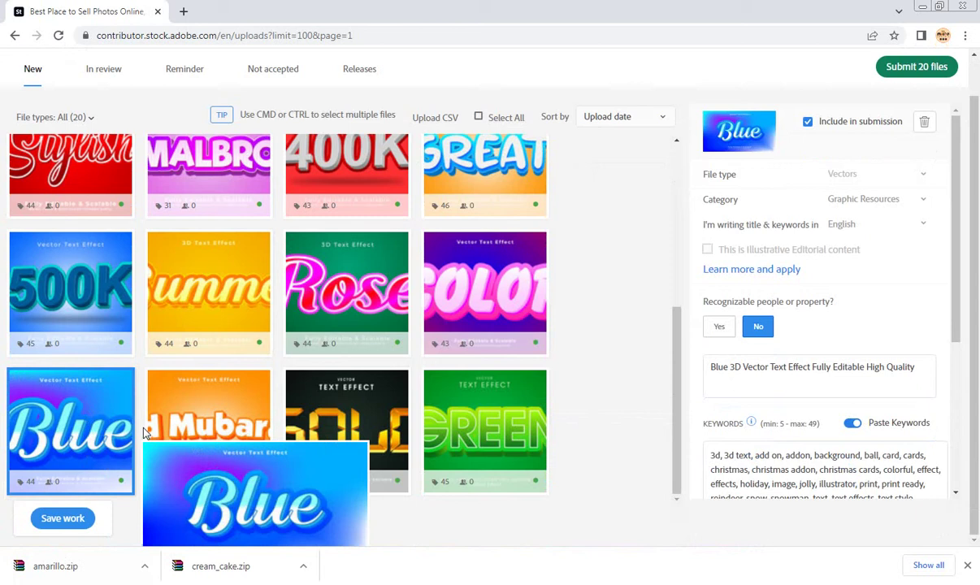
{"action": "left_click", "coordinate": [205, 433]}
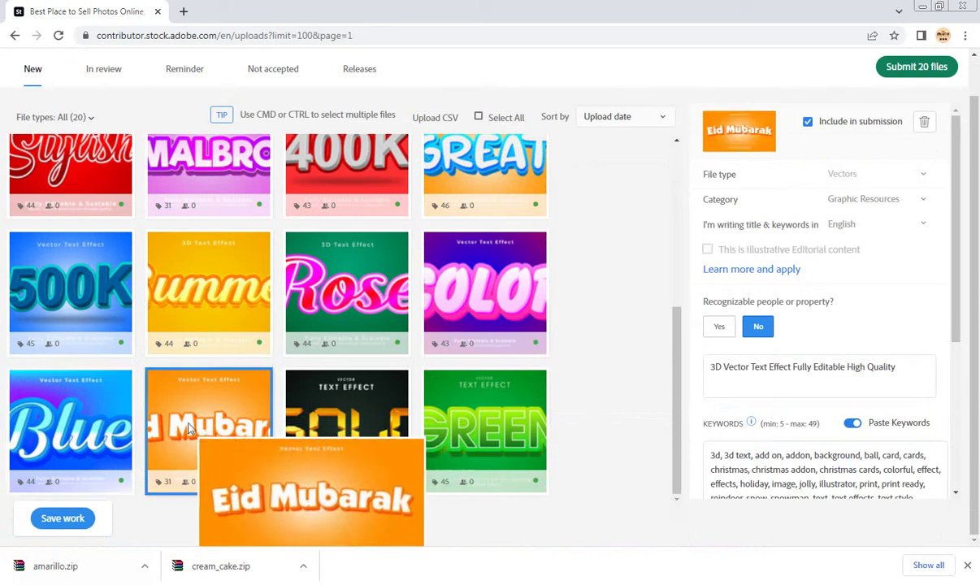
{"action": "left_click", "coordinate": [716, 371]}
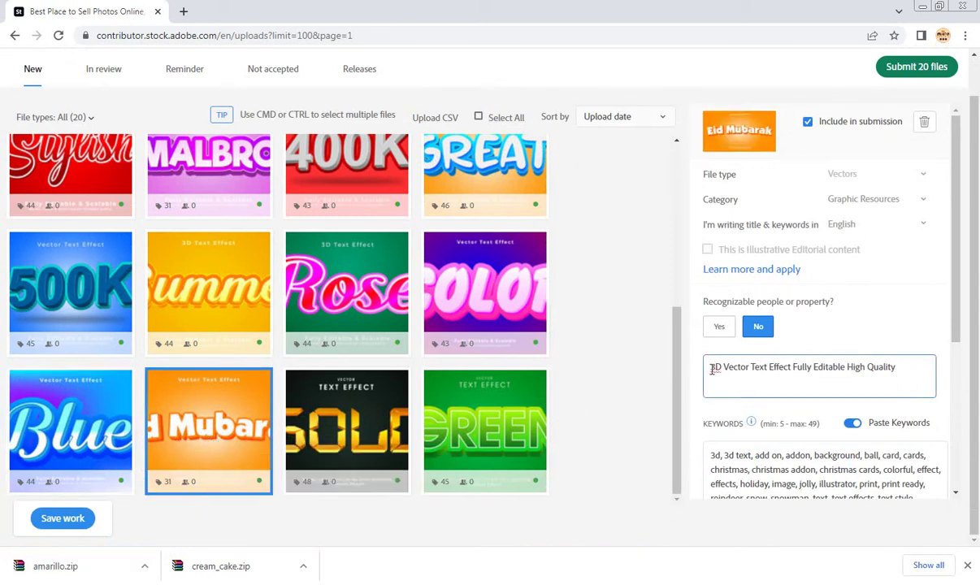
{"action": "type", "text": "Eid M"}
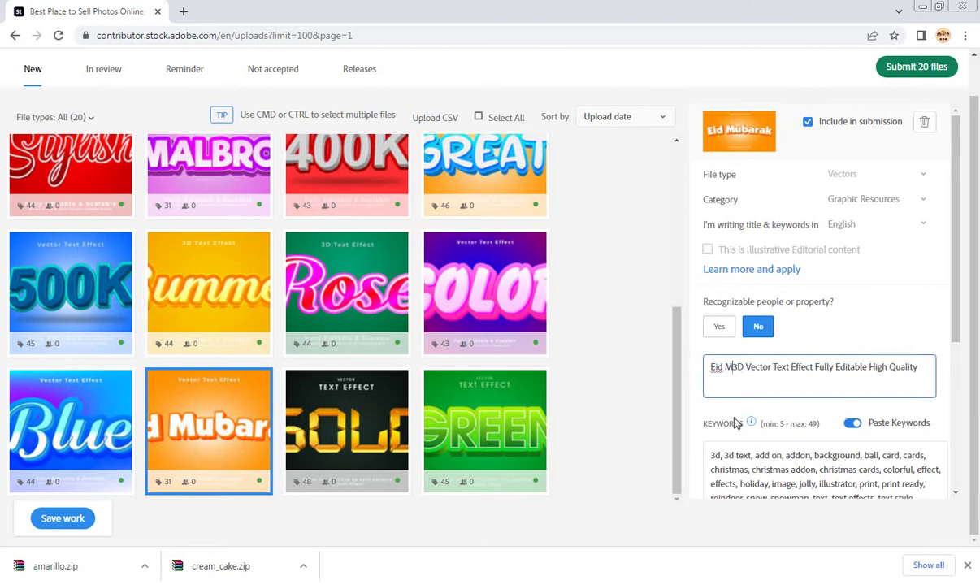
{"action": "type", "text": "ubarak"}
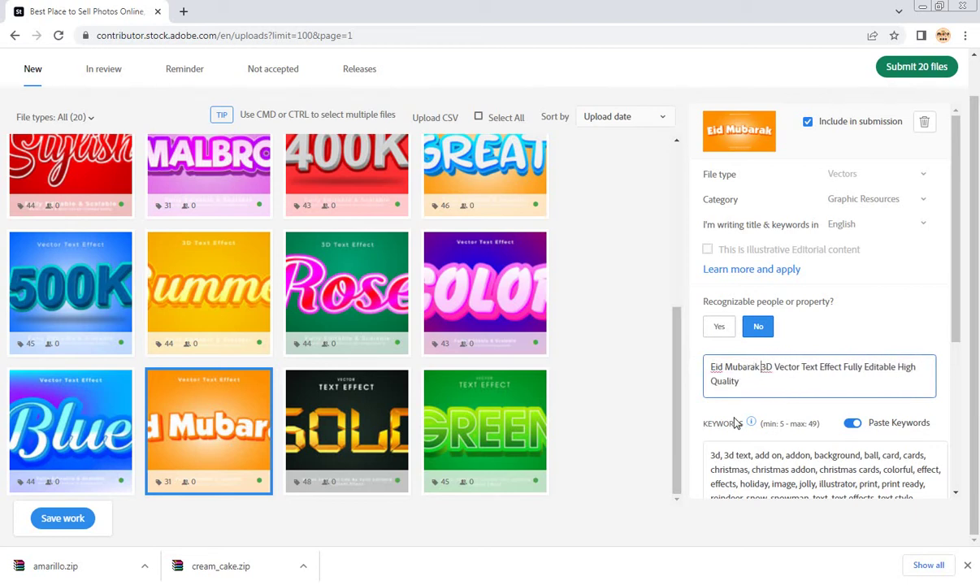
{"action": "left_click", "coordinate": [79, 520]}
{"action": "mouse_move", "coordinate": [347, 430]}
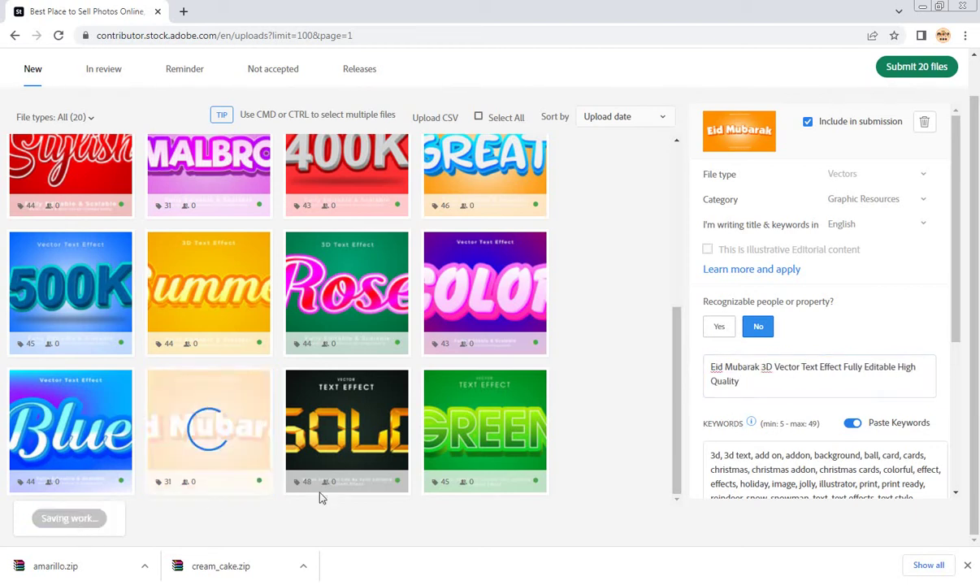
Prefix the Gold file's title with 'Gold' and save it
{"action": "left_click", "coordinate": [339, 416]}
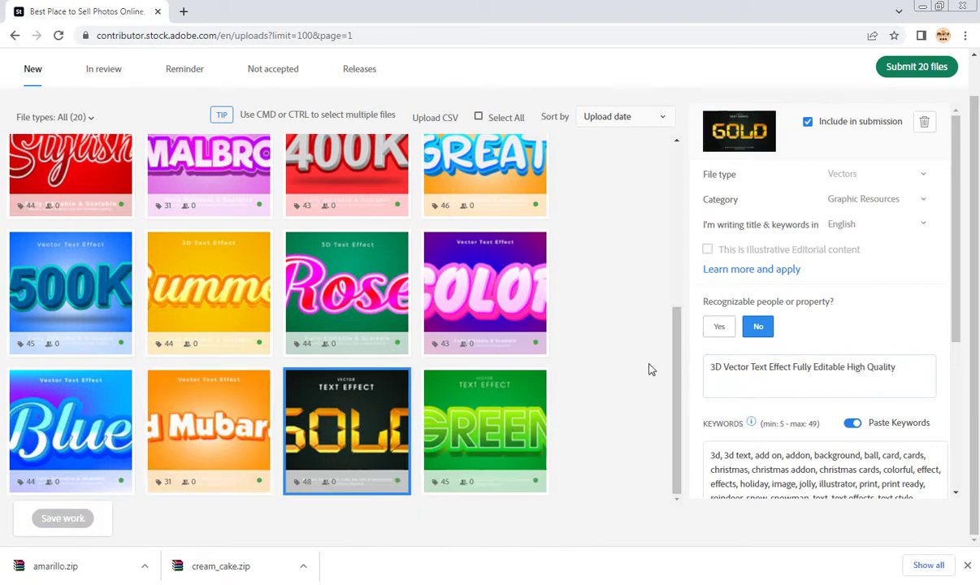
{"action": "left_click", "coordinate": [710, 367]}
{"action": "type", "text": "Gold"}
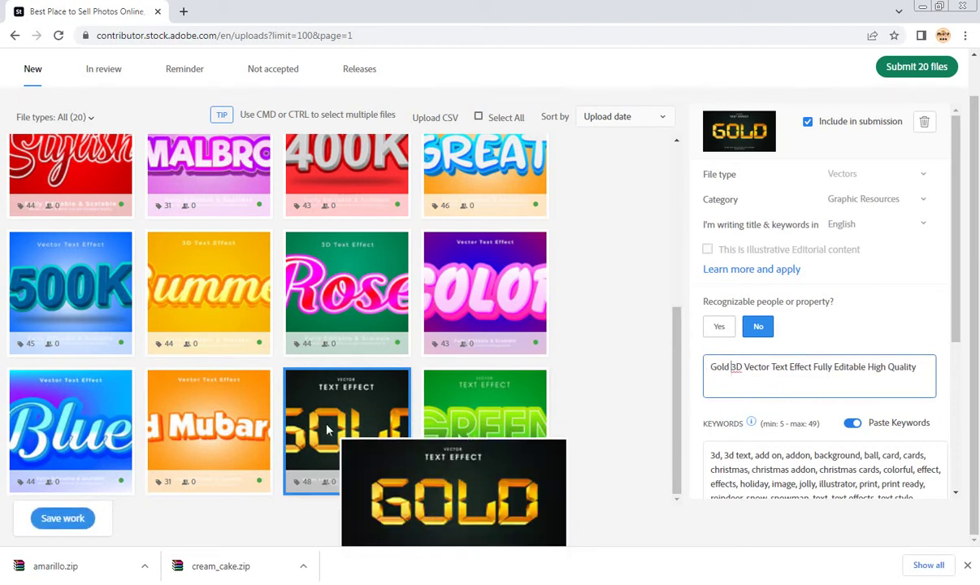
{"action": "left_click", "coordinate": [78, 521]}
{"action": "mouse_move", "coordinate": [484, 431]}
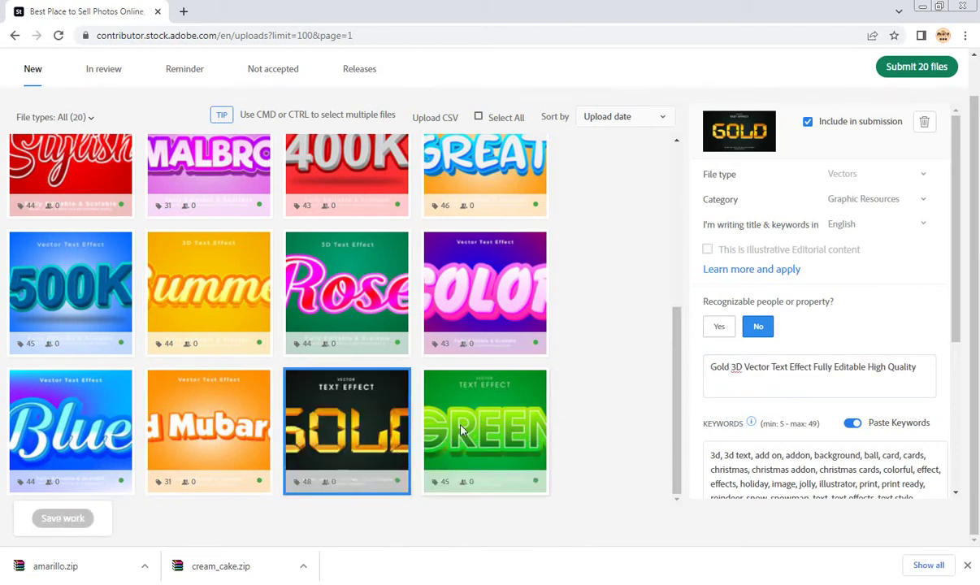
Prefix the Green file's title with 'Green' and save it
{"action": "left_click", "coordinate": [435, 405]}
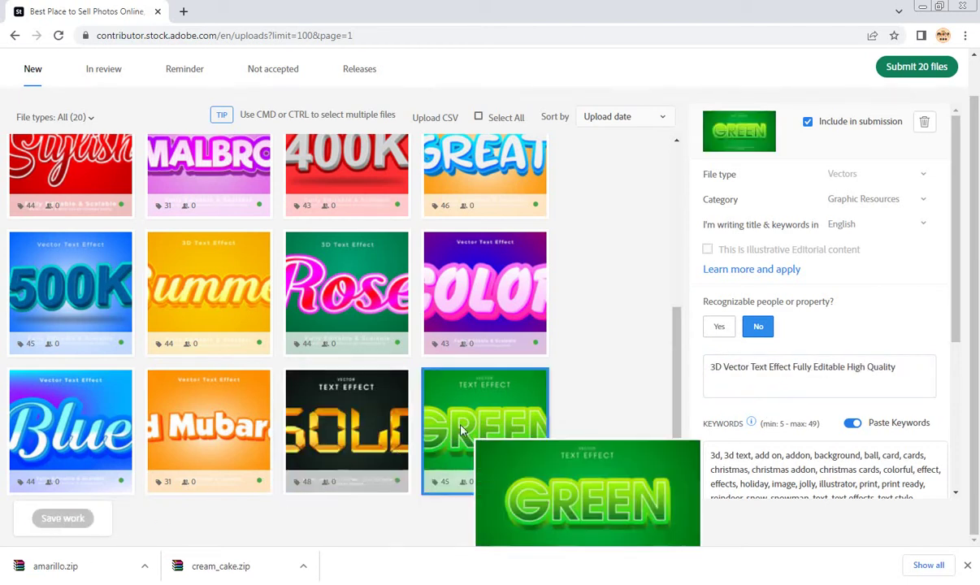
{"action": "left_click", "coordinate": [720, 379]}
{"action": "type", "text": "G"}
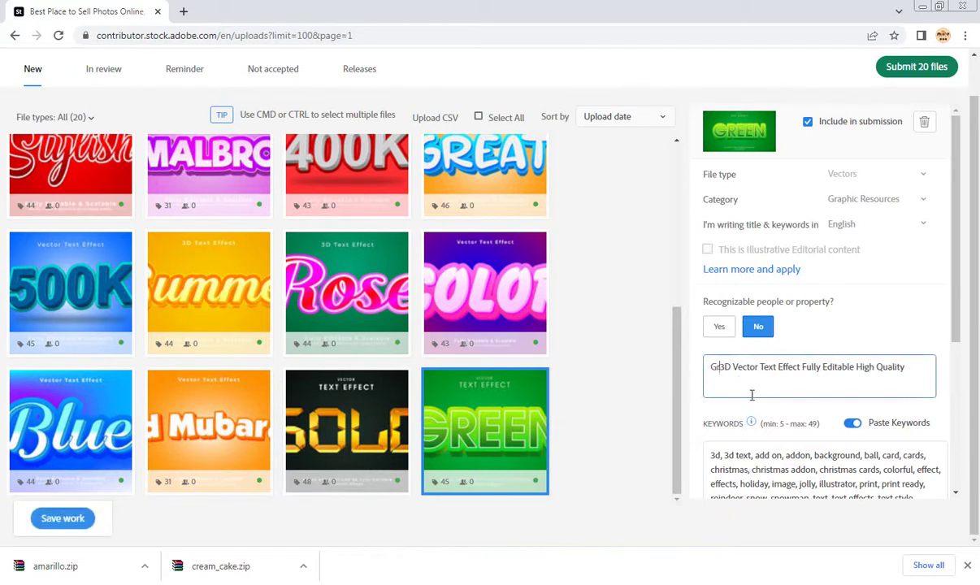
{"action": "type", "text": "reen"}
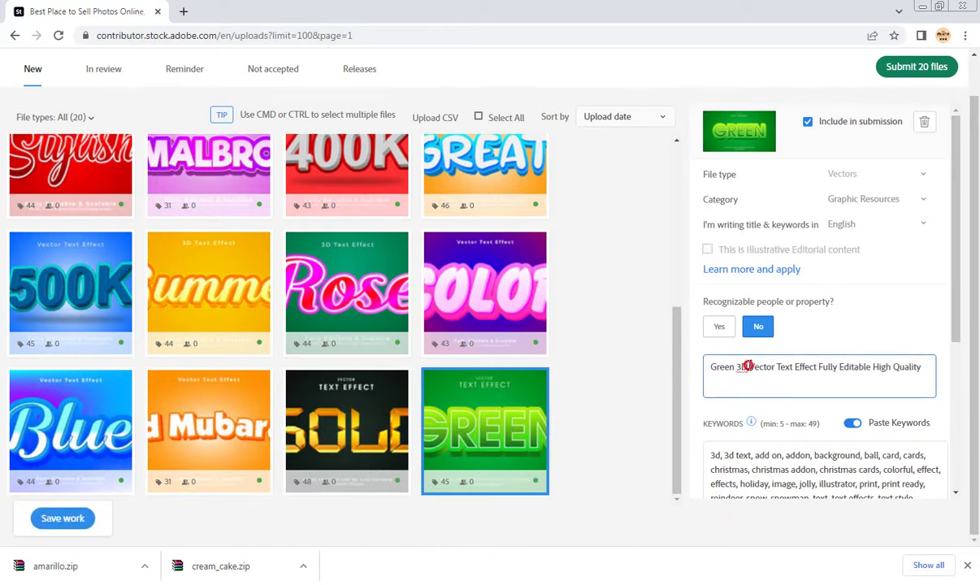
{"action": "left_click", "coordinate": [71, 520]}
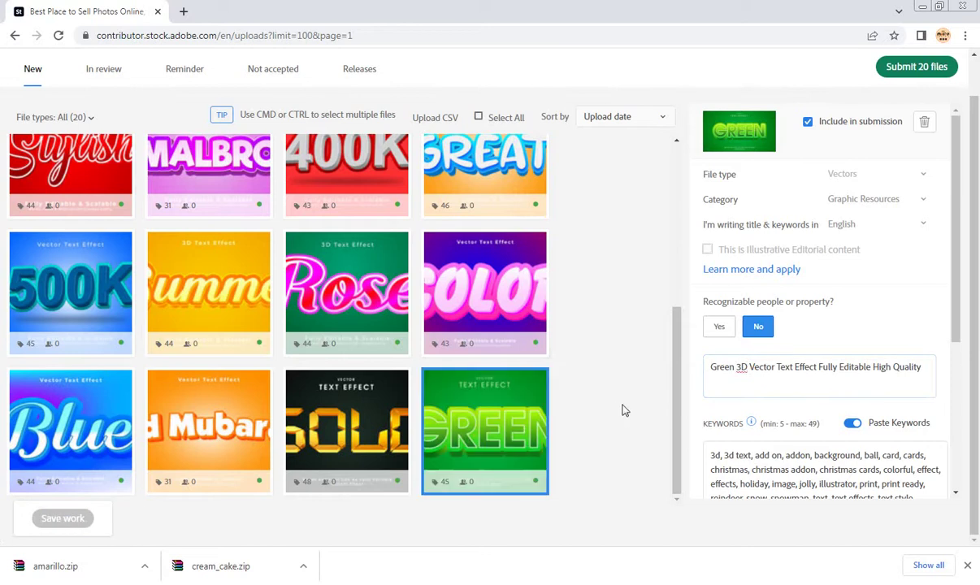
{"action": "scroll", "coordinate": [437, 341], "scroll_direction": "up", "scroll_amount": 3}
{"action": "scroll", "coordinate": [435, 357], "scroll_direction": "up", "scroll_amount": 1}
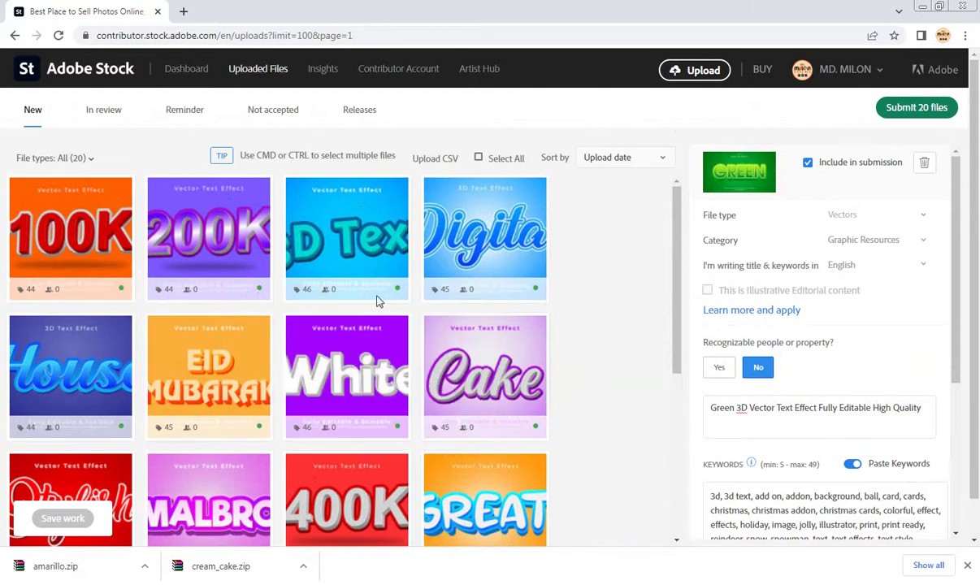
{"action": "mouse_move", "coordinate": [348, 238]}
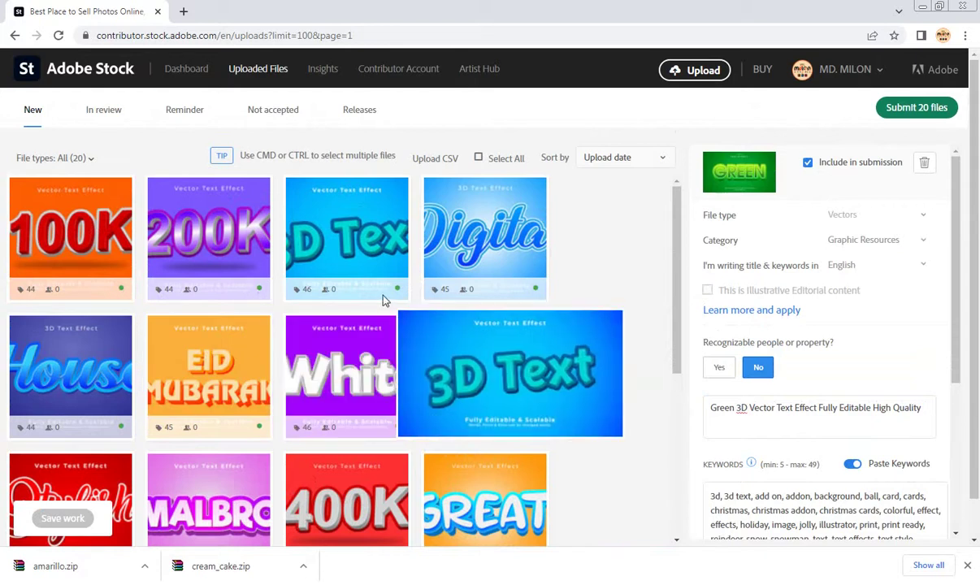
{"action": "left_click", "coordinate": [99, 246]}
{"action": "mouse_move", "coordinate": [208, 235]}
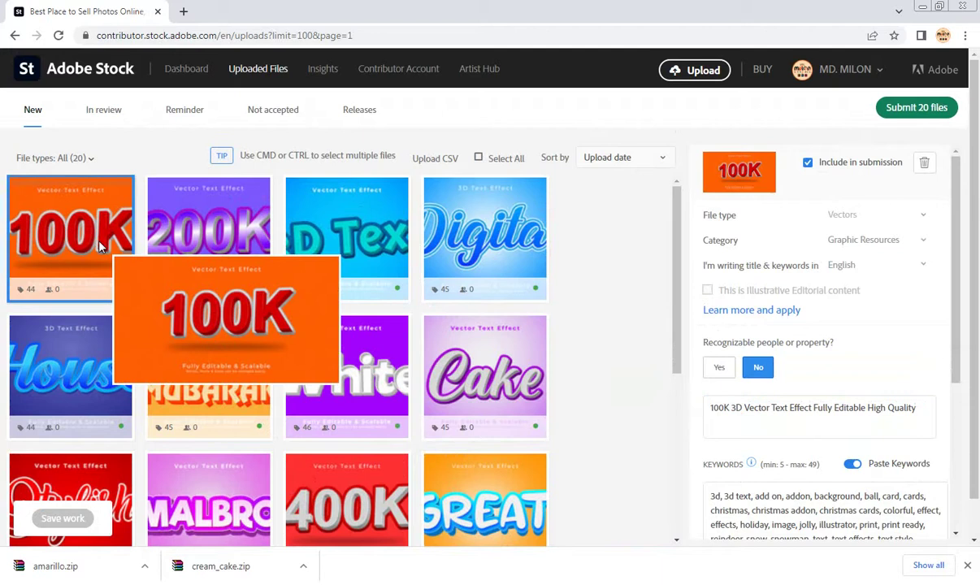
{"action": "left_click", "coordinate": [218, 246]}
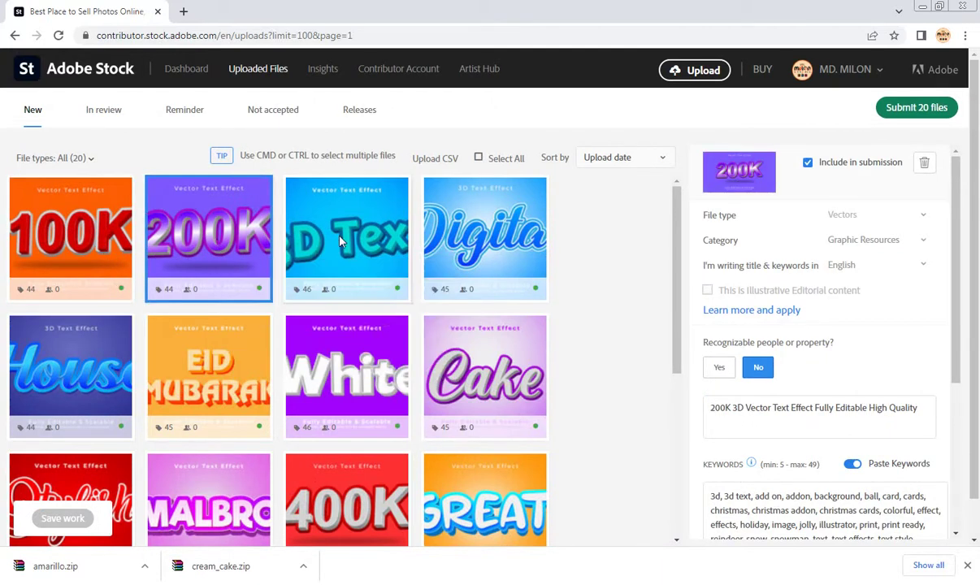
{"action": "left_click", "coordinate": [320, 221]}
{"action": "left_click", "coordinate": [448, 236]}
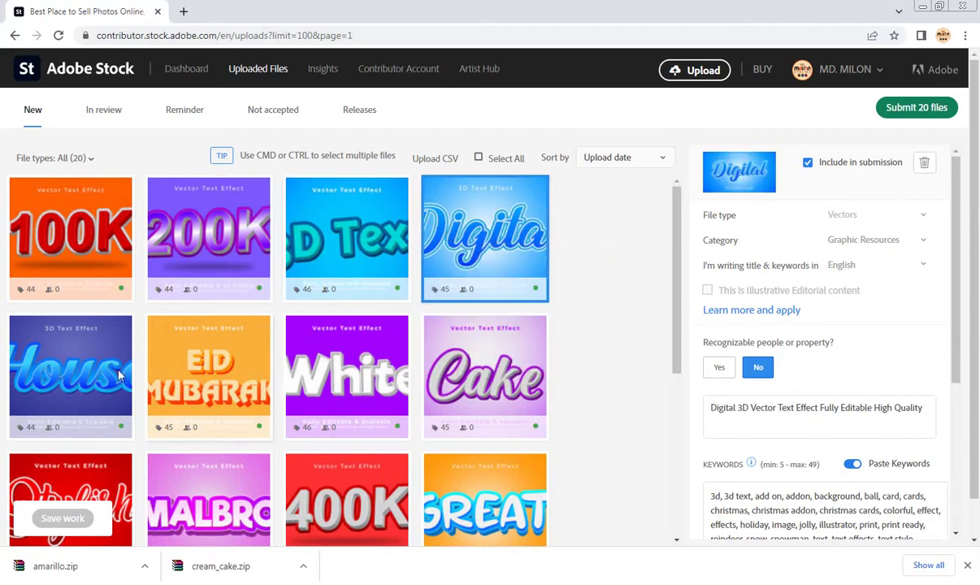
{"action": "left_click", "coordinate": [102, 351]}
{"action": "left_click", "coordinate": [206, 372]}
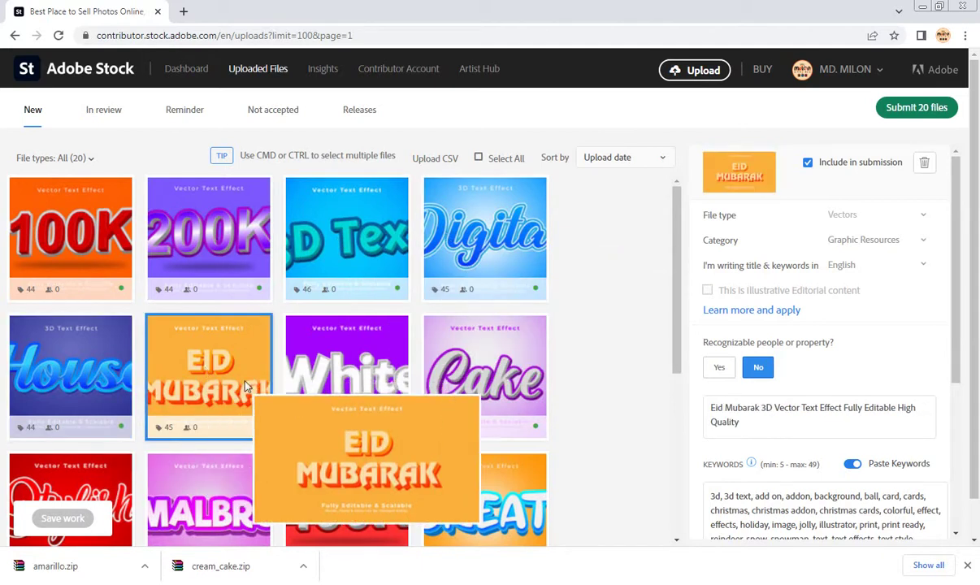
{"action": "left_click", "coordinate": [350, 369]}
{"action": "left_click", "coordinate": [443, 357]}
{"action": "scroll", "coordinate": [443, 358], "scroll_direction": "down", "scroll_amount": 4}
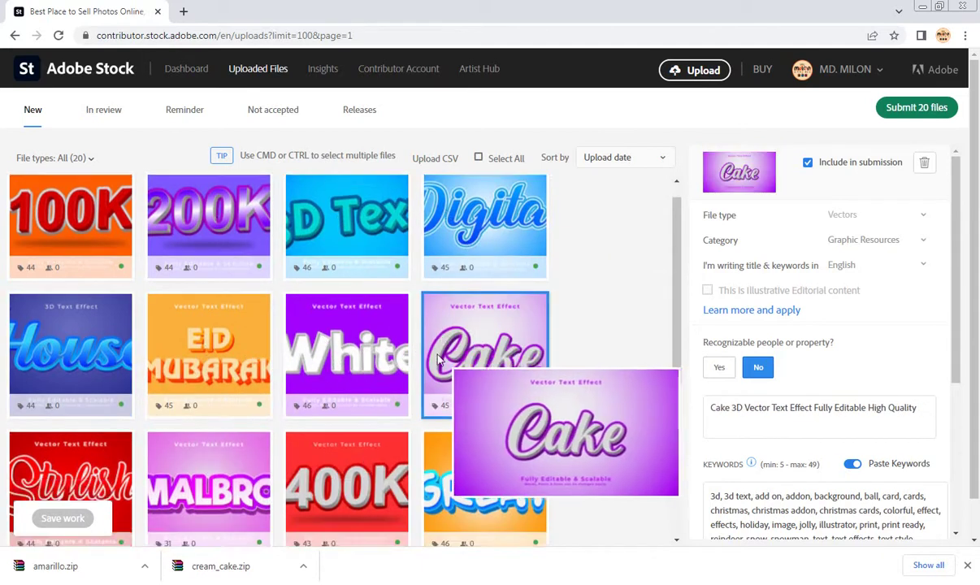
{"action": "left_click", "coordinate": [216, 306]}
{"action": "scroll", "coordinate": [391, 365], "scroll_direction": "down", "scroll_amount": 2}
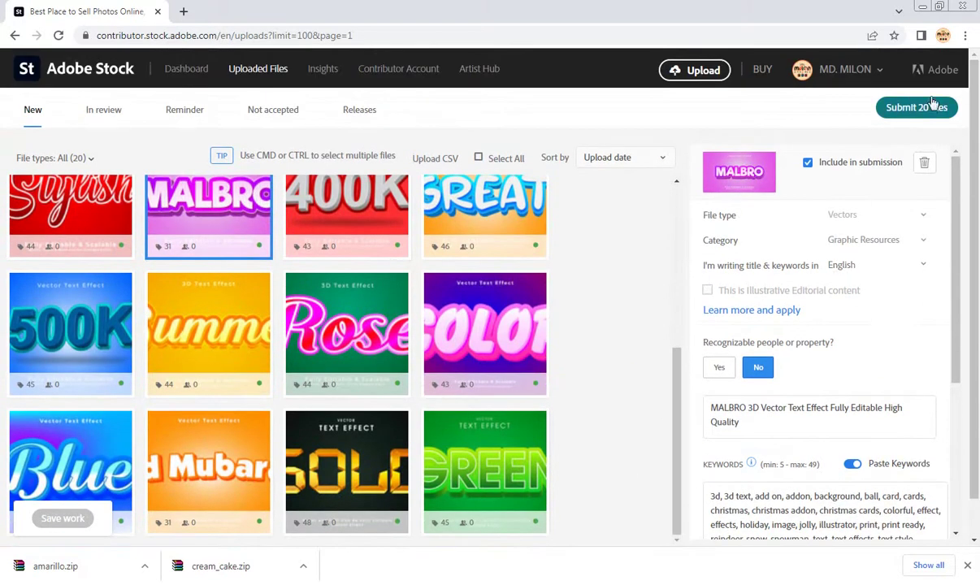
{"action": "scroll", "coordinate": [796, 320], "scroll_direction": "down", "scroll_amount": 1}
{"action": "scroll", "coordinate": [796, 325], "scroll_direction": "down", "scroll_amount": 3}
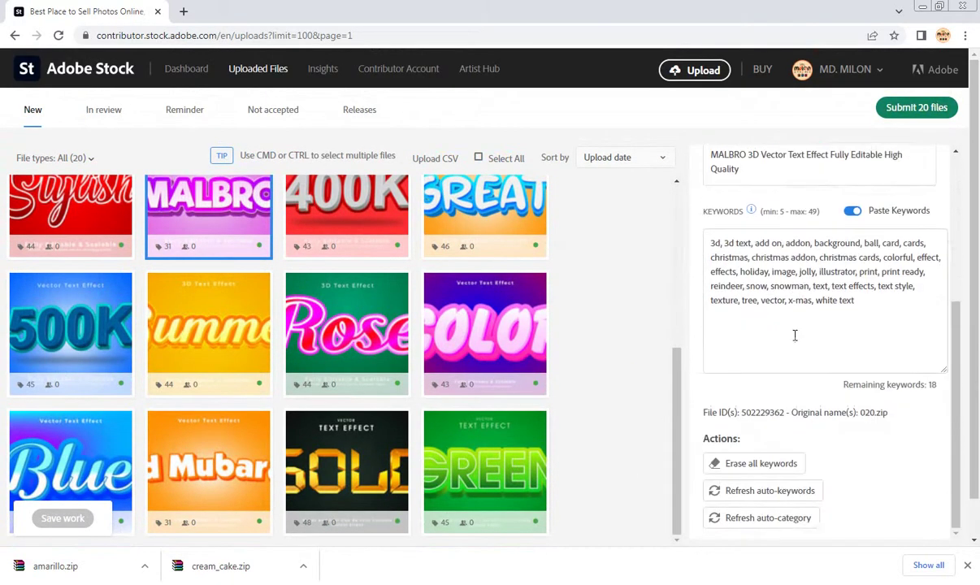
{"action": "scroll", "coordinate": [794, 334], "scroll_direction": "down", "scroll_amount": 1}
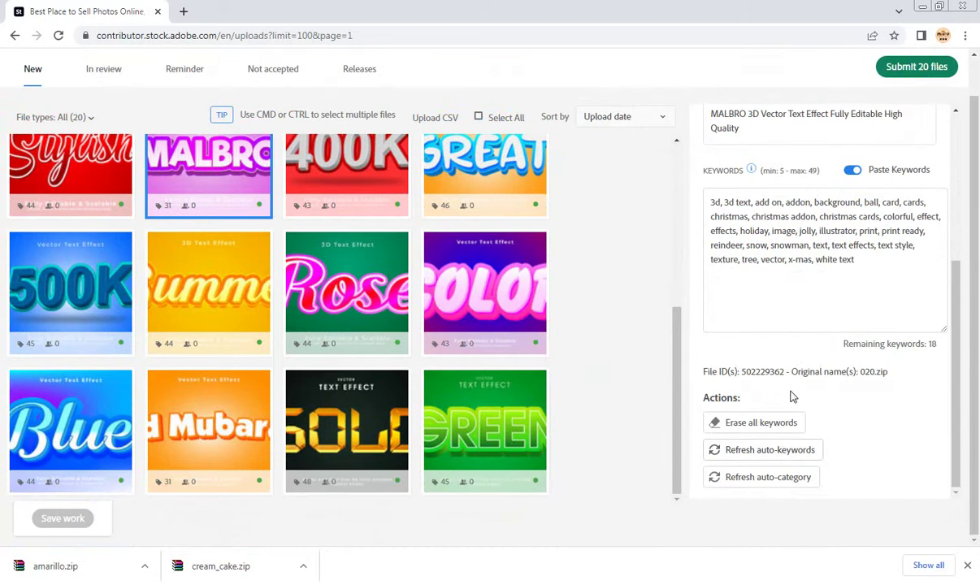
{"action": "scroll", "coordinate": [787, 300], "scroll_direction": "up", "scroll_amount": 4}
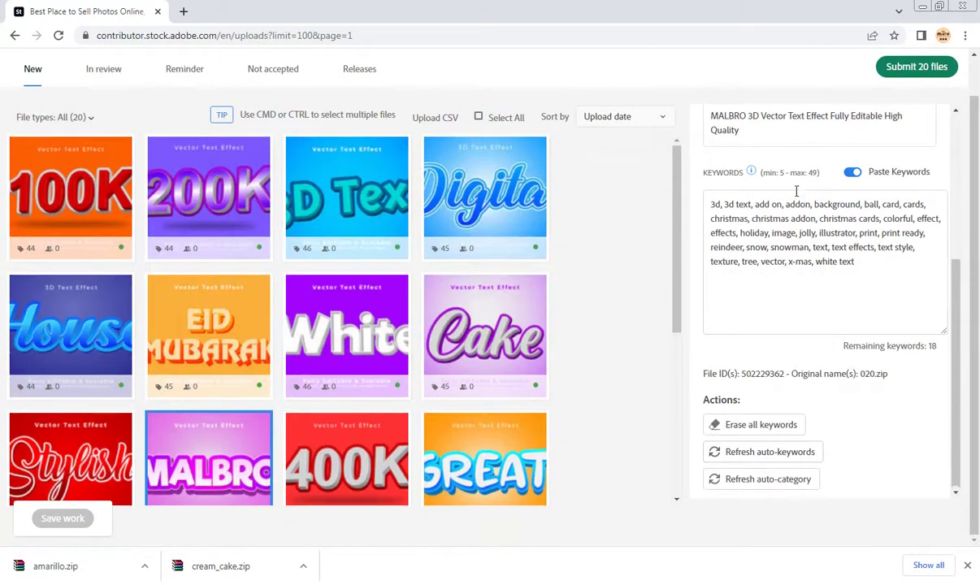
{"action": "scroll", "coordinate": [795, 162], "scroll_direction": "up", "scroll_amount": 3}
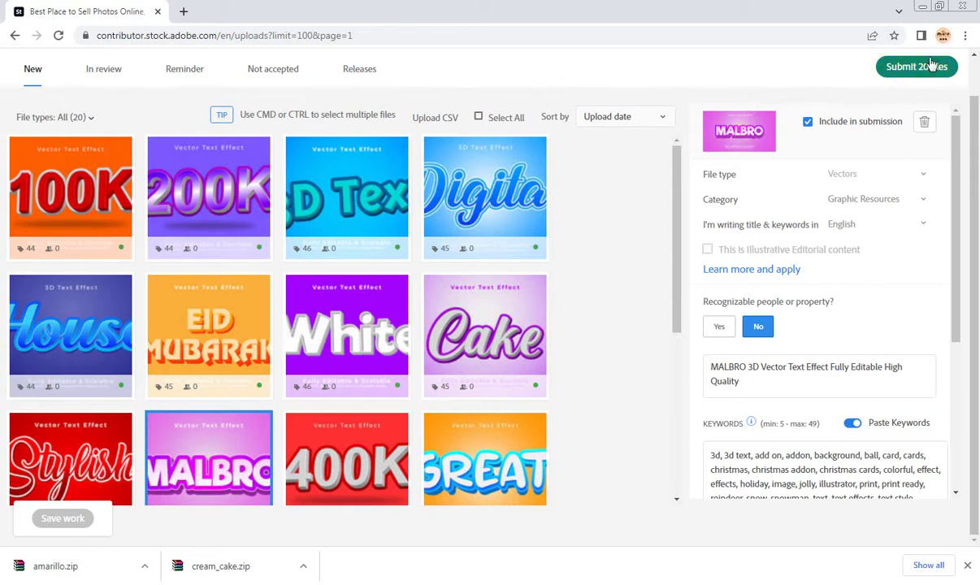
Submit all 20 text-effect files, confirming every item is checked in the dialog
{"action": "left_click", "coordinate": [926, 69]}
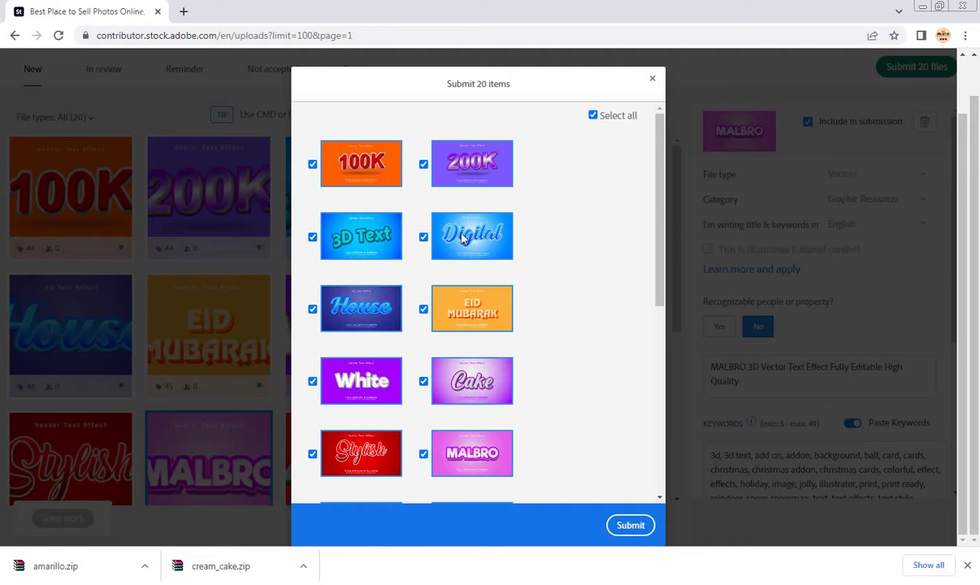
{"action": "scroll", "coordinate": [455, 232], "scroll_direction": "down", "scroll_amount": 4}
{"action": "scroll", "coordinate": [456, 234], "scroll_direction": "down", "scroll_amount": 1}
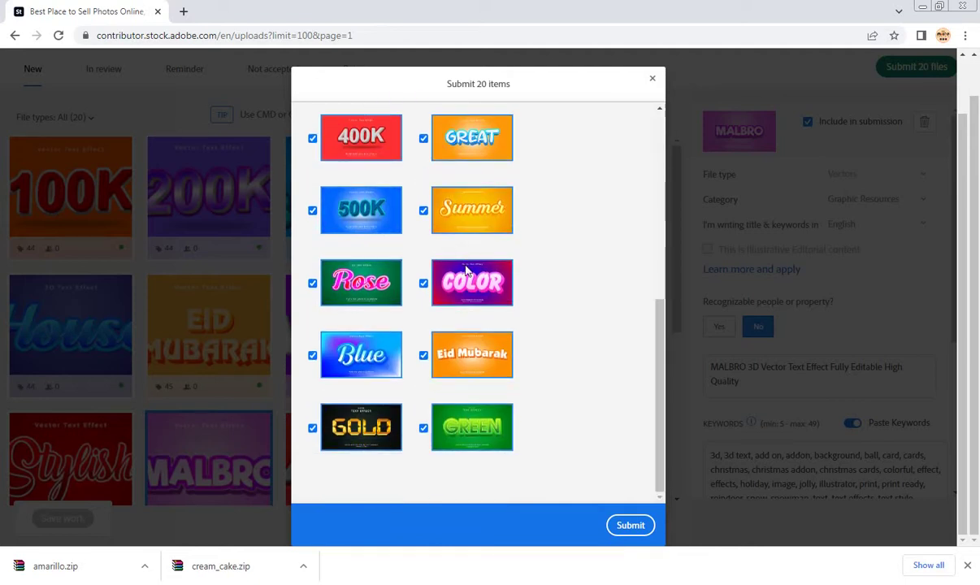
{"action": "scroll", "coordinate": [465, 271], "scroll_direction": "up", "scroll_amount": 5}
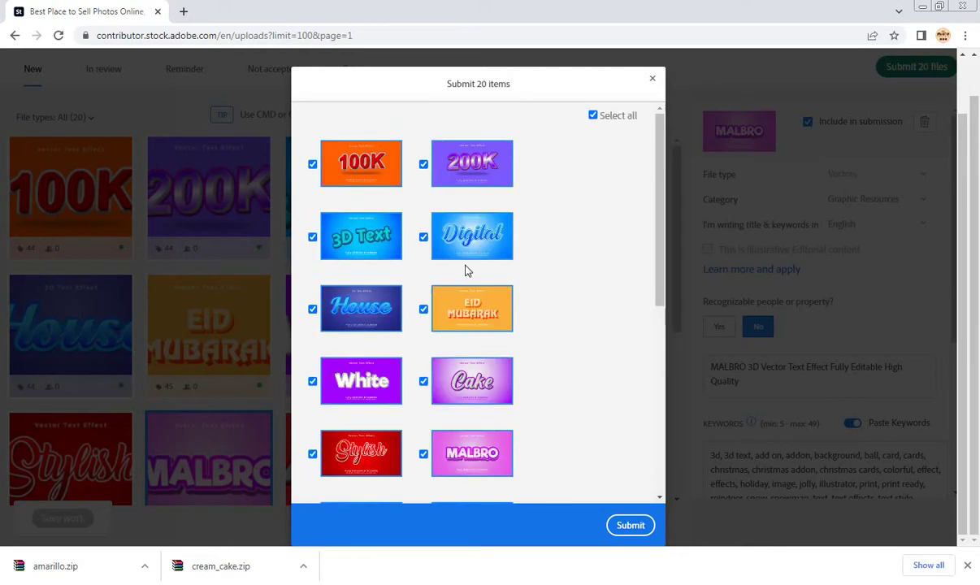
{"action": "left_click", "coordinate": [624, 524]}
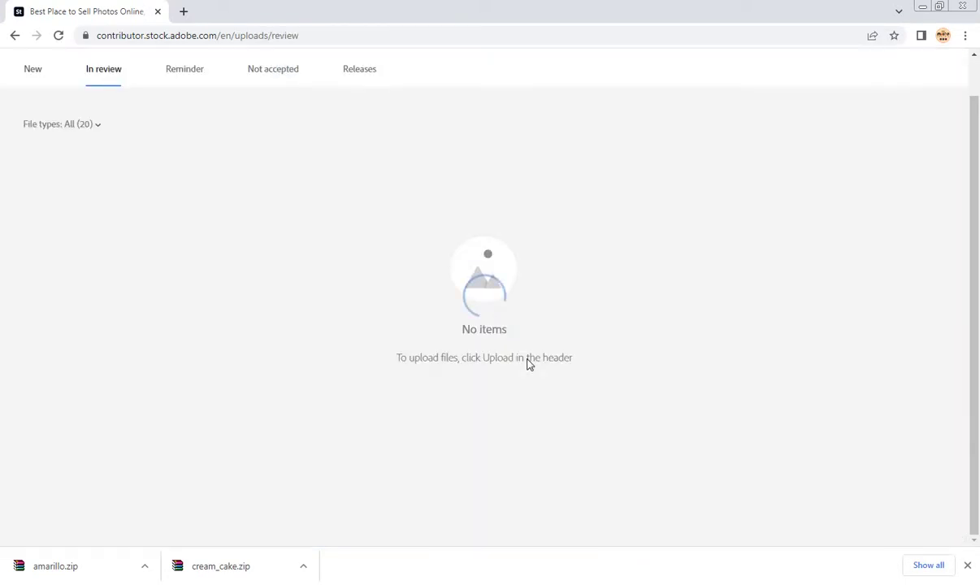
Open the Not accepted tab and browse the 51 rejected files and refusal reasons
{"action": "scroll", "coordinate": [523, 366], "scroll_direction": "up", "scroll_amount": 1}
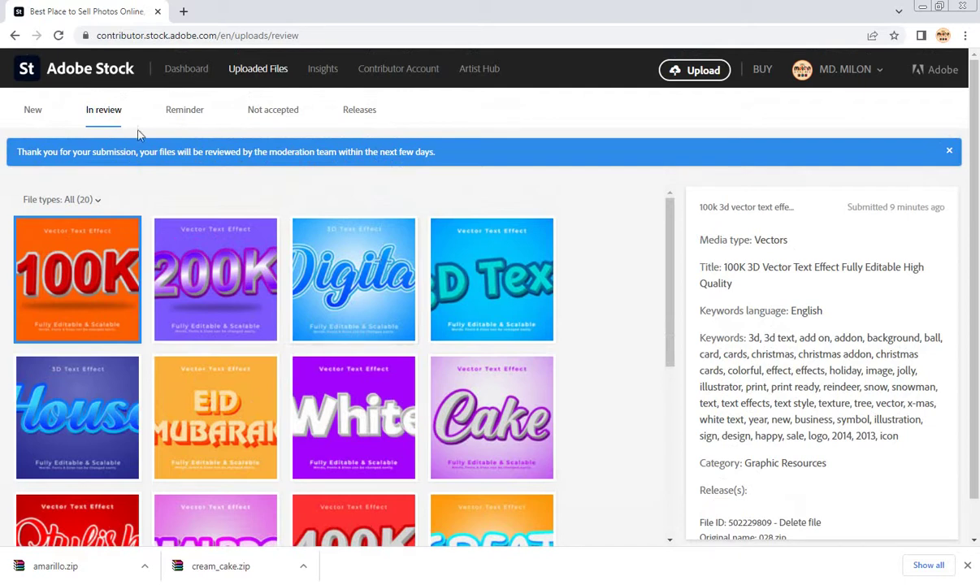
{"action": "left_click", "coordinate": [259, 118]}
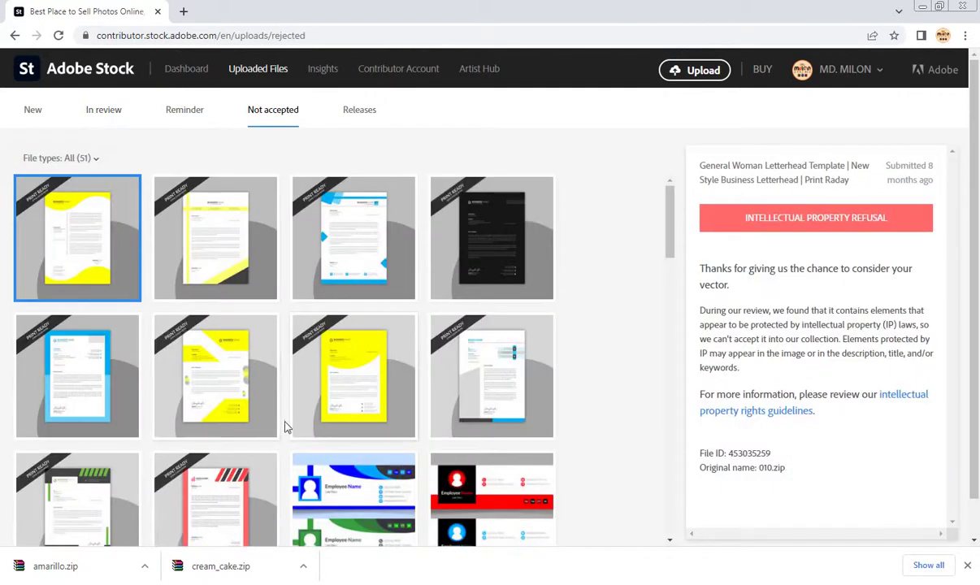
{"action": "scroll", "coordinate": [277, 366], "scroll_direction": "down", "scroll_amount": 3}
{"action": "scroll", "coordinate": [281, 343], "scroll_direction": "down", "scroll_amount": 3}
{"action": "scroll", "coordinate": [280, 343], "scroll_direction": "up", "scroll_amount": 3}
{"action": "scroll", "coordinate": [304, 347], "scroll_direction": "up", "scroll_amount": 2}
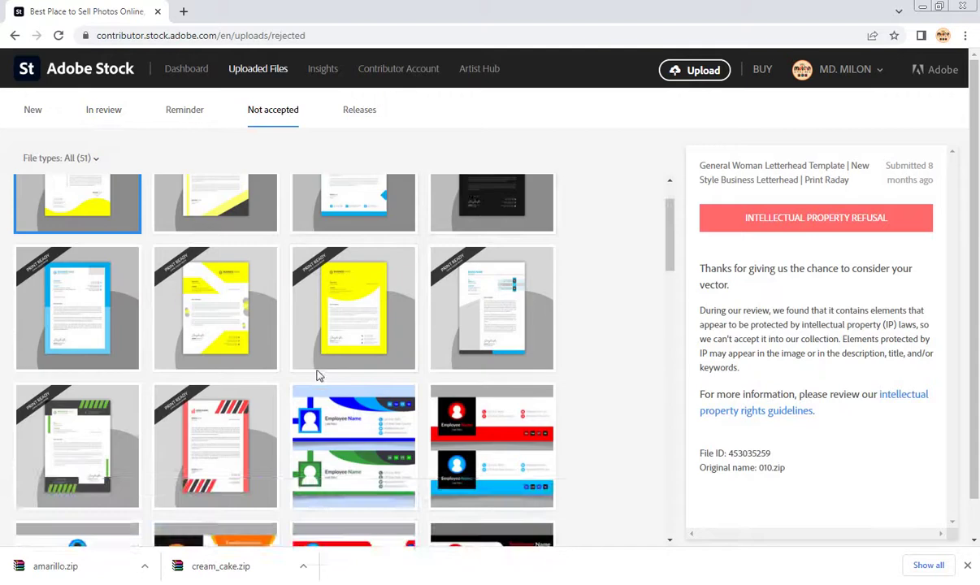
{"action": "scroll", "coordinate": [319, 376], "scroll_direction": "up", "scroll_amount": 1}
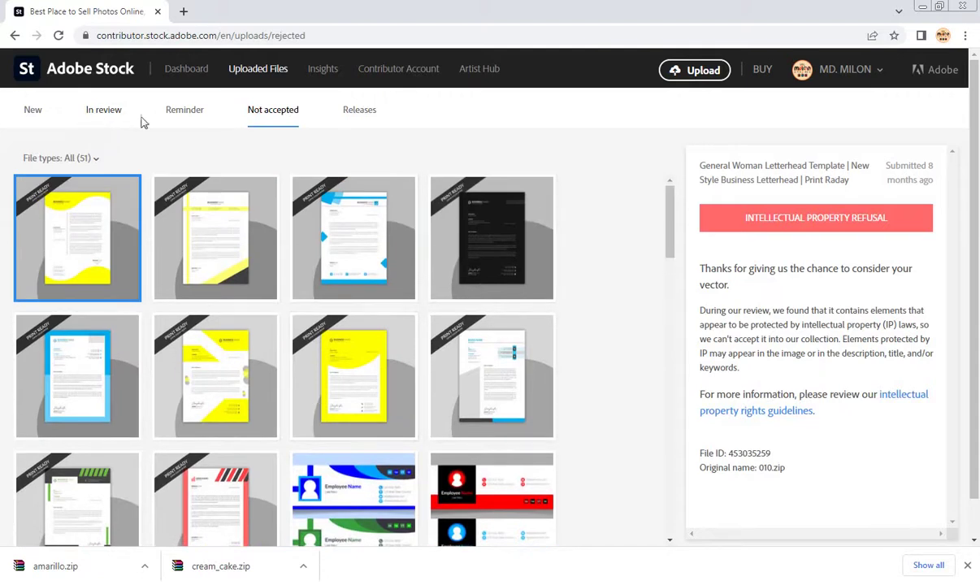
Open the Dashboard and scroll through the earnings, 12-week chart and portfolio
{"action": "left_click", "coordinate": [186, 68]}
{"action": "scroll", "coordinate": [324, 322], "scroll_direction": "down", "scroll_amount": 5}
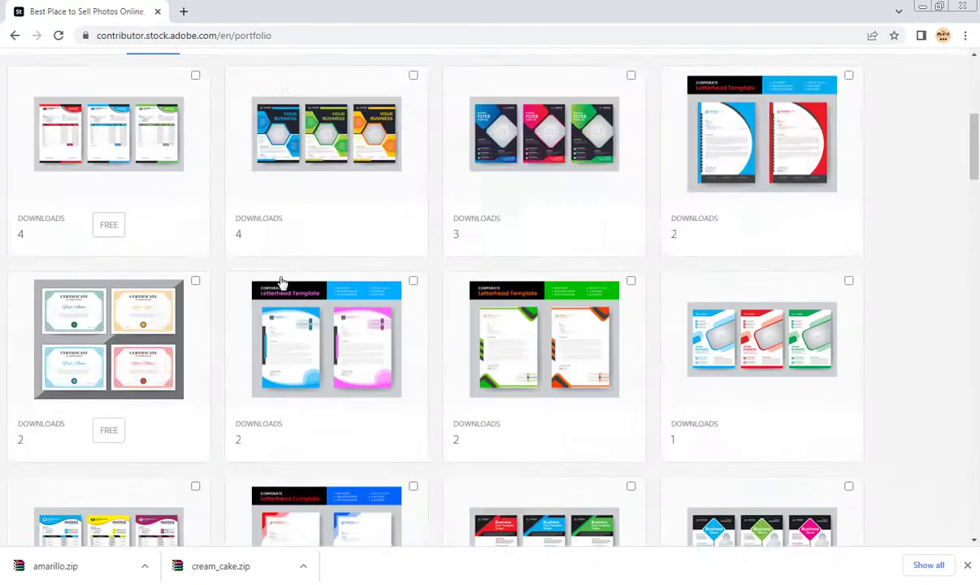
{"action": "scroll", "coordinate": [418, 306], "scroll_direction": "down", "scroll_amount": 3}
{"action": "scroll", "coordinate": [415, 313], "scroll_direction": "down", "scroll_amount": 3}
{"action": "scroll", "coordinate": [415, 317], "scroll_direction": "down", "scroll_amount": 4}
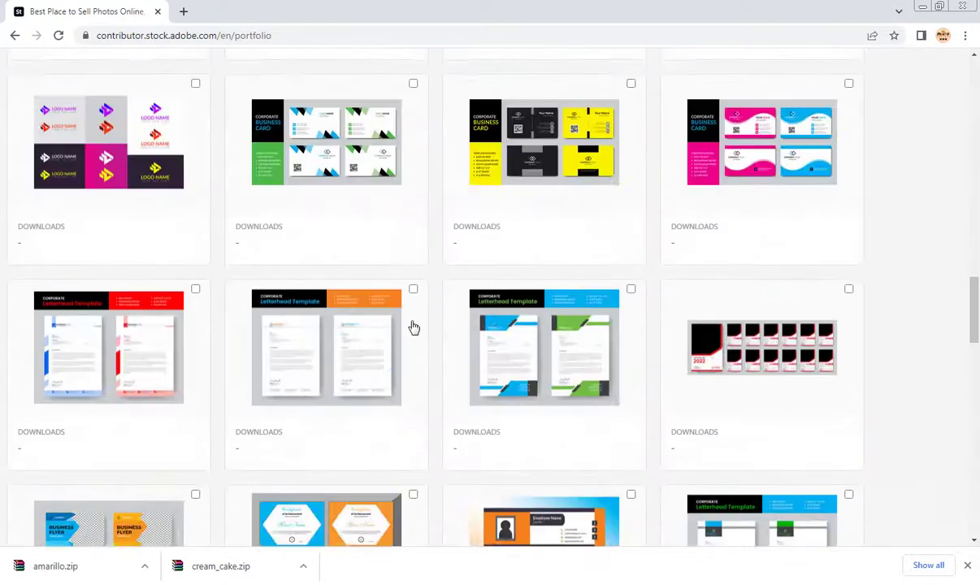
{"action": "scroll", "coordinate": [411, 325], "scroll_direction": "down", "scroll_amount": 3}
{"action": "scroll", "coordinate": [410, 326], "scroll_direction": "down", "scroll_amount": 4}
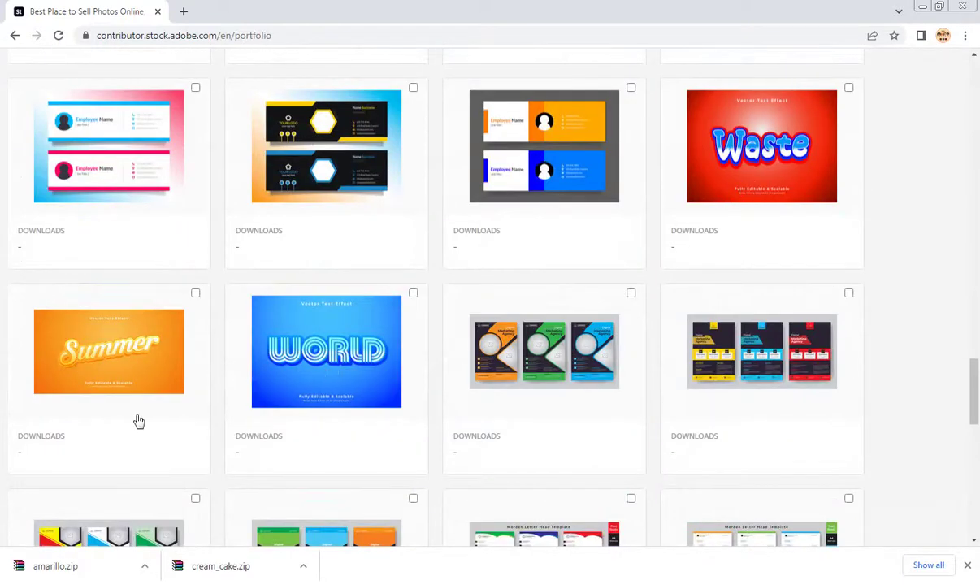
{"action": "scroll", "coordinate": [618, 284], "scroll_direction": "up", "scroll_amount": 5}
{"action": "scroll", "coordinate": [618, 284], "scroll_direction": "up", "scroll_amount": 5}
{"action": "scroll", "coordinate": [589, 313], "scroll_direction": "up", "scroll_amount": 5}
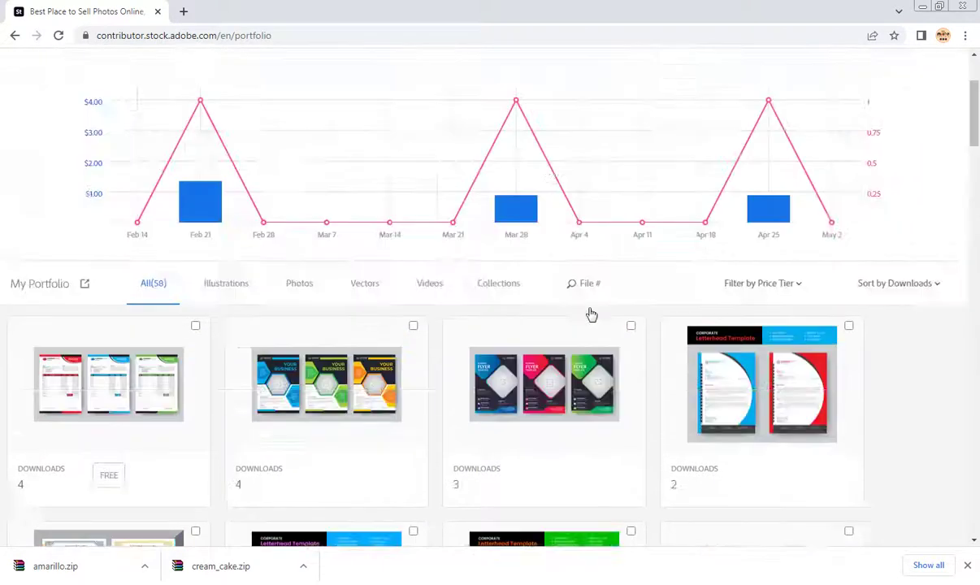
{"action": "scroll", "coordinate": [552, 321], "scroll_direction": "up", "scroll_amount": 2}
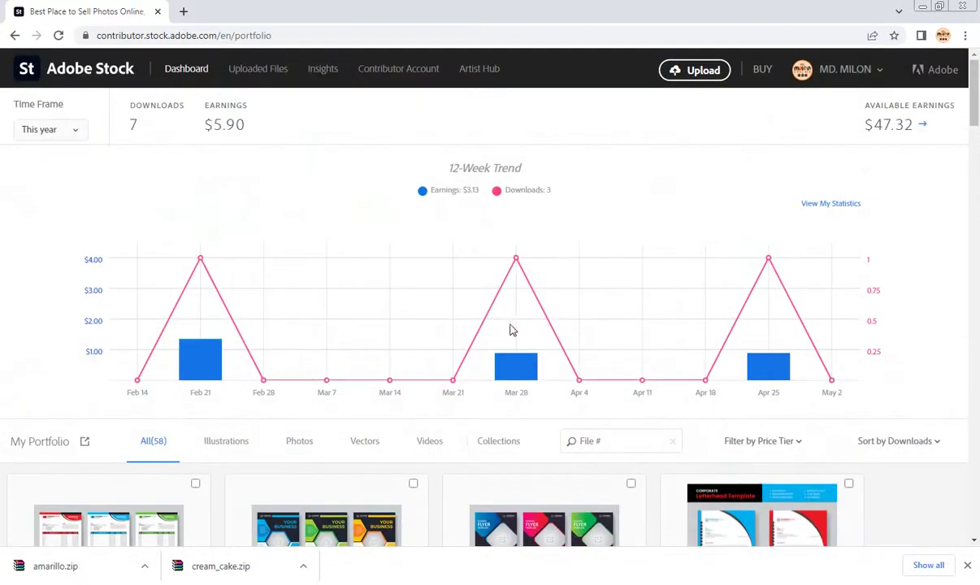
Visit Uploaded Files, then return to the earnings Dashboard
{"action": "left_click", "coordinate": [264, 72]}
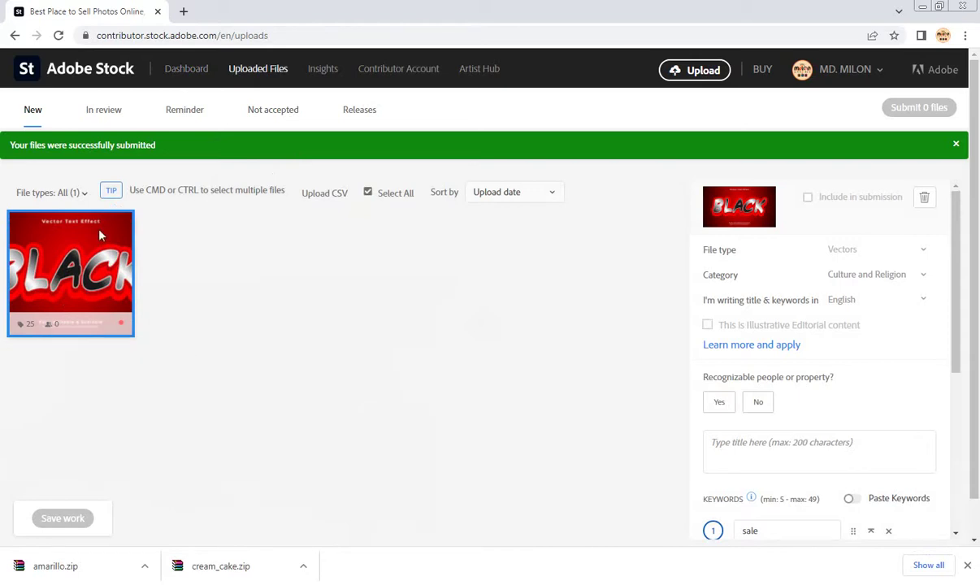
{"action": "left_click", "coordinate": [186, 71]}
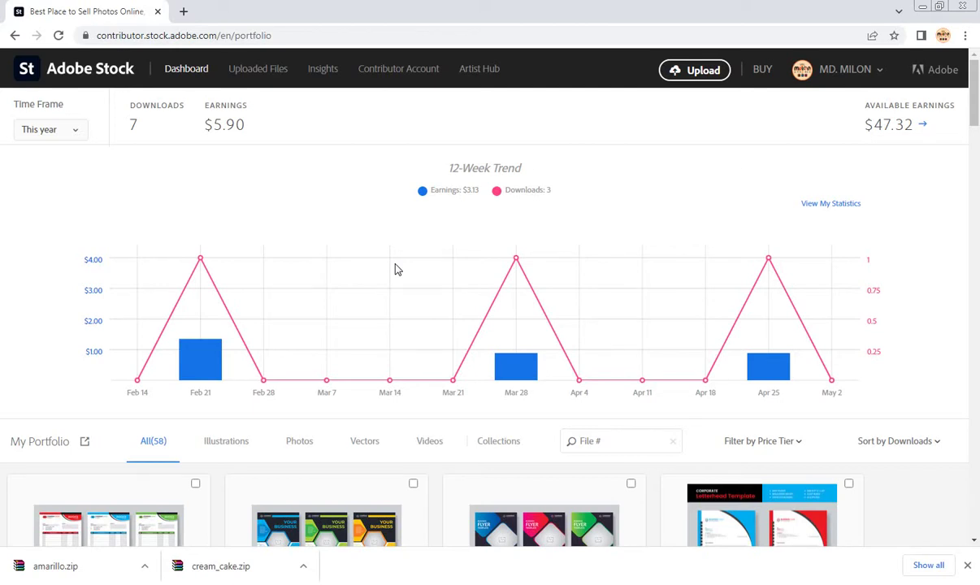
{"action": "scroll", "coordinate": [391, 301], "scroll_direction": "down", "scroll_amount": 4}
{"action": "scroll", "coordinate": [409, 340], "scroll_direction": "up", "scroll_amount": 4}
Open the public portfolio in a new tab, scroll through it, then close it
{"action": "left_click", "coordinate": [85, 442]}
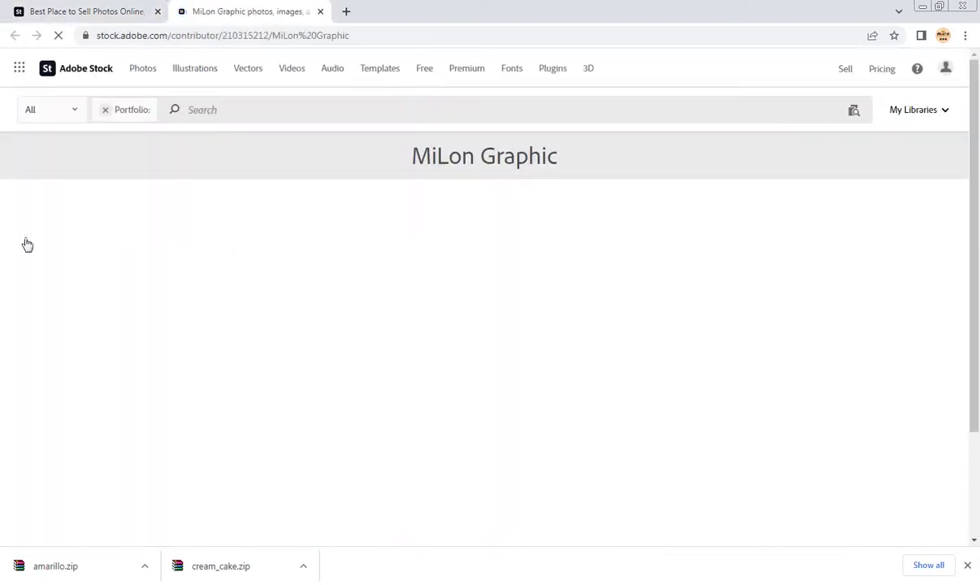
{"action": "scroll", "coordinate": [439, 212], "scroll_direction": "down", "scroll_amount": 10}
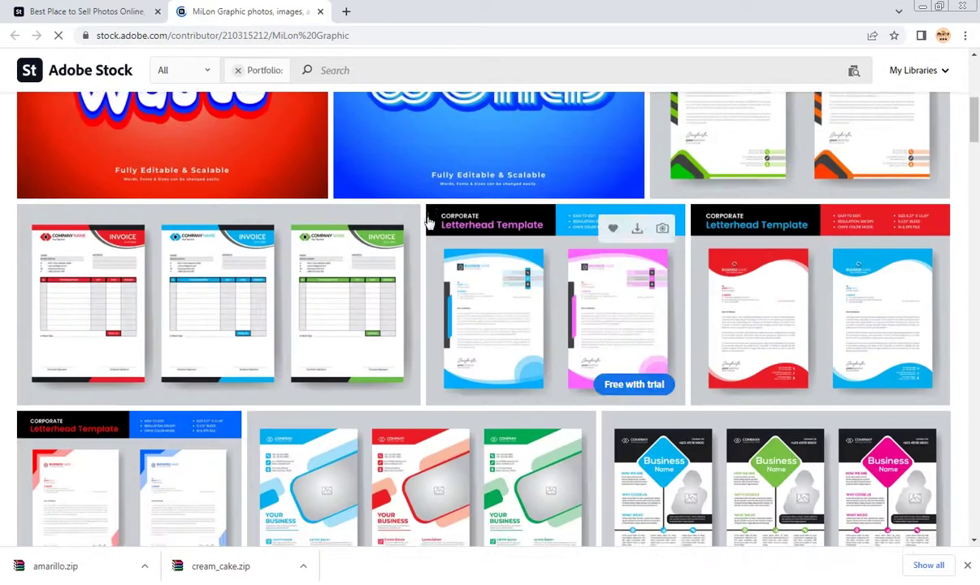
{"action": "scroll", "coordinate": [427, 228], "scroll_direction": "down", "scroll_amount": 5}
{"action": "scroll", "coordinate": [409, 242], "scroll_direction": "down", "scroll_amount": 5}
{"action": "scroll", "coordinate": [415, 254], "scroll_direction": "down", "scroll_amount": 3}
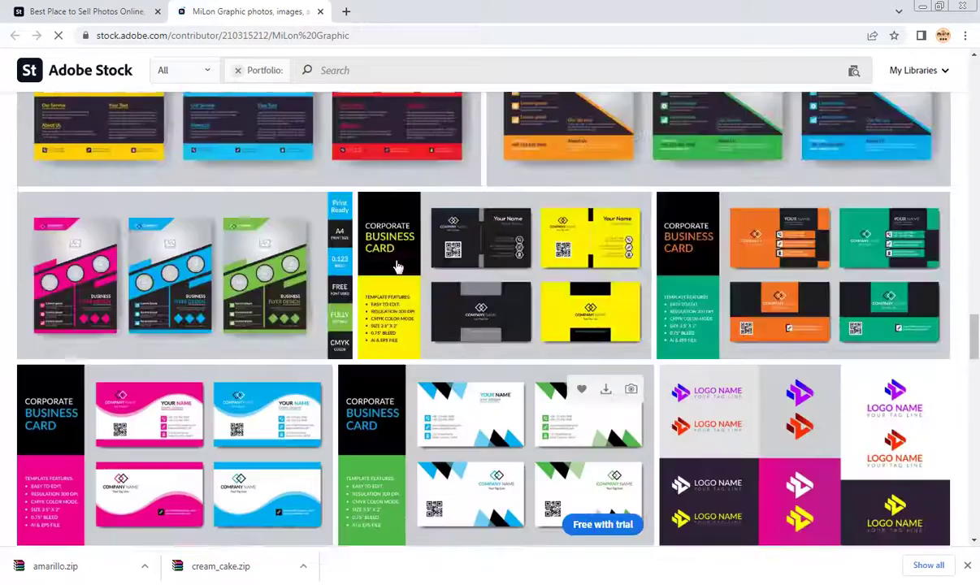
{"action": "scroll", "coordinate": [400, 262], "scroll_direction": "down", "scroll_amount": 5}
{"action": "left_click", "coordinate": [320, 11]}
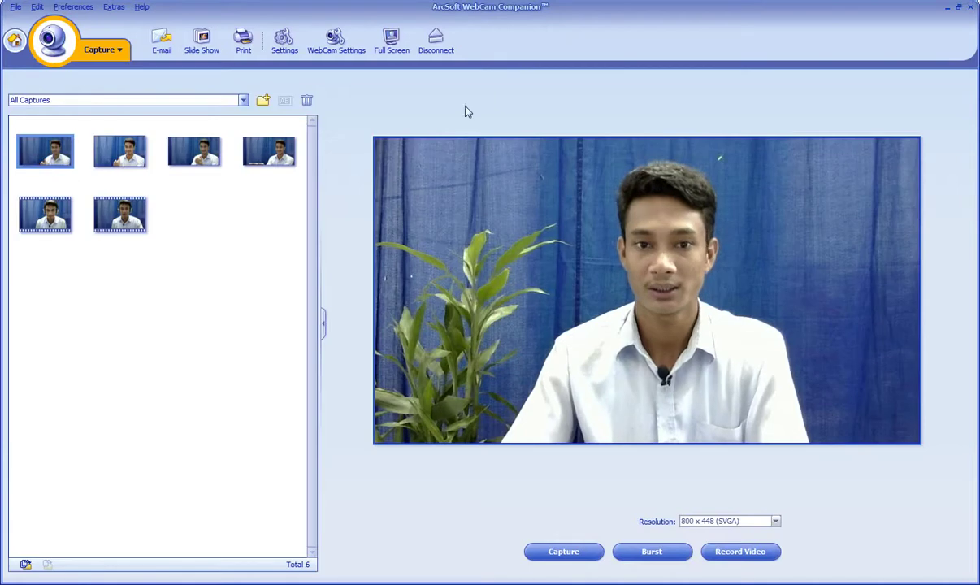
{"action": "left_click", "coordinate": [388, 41]}
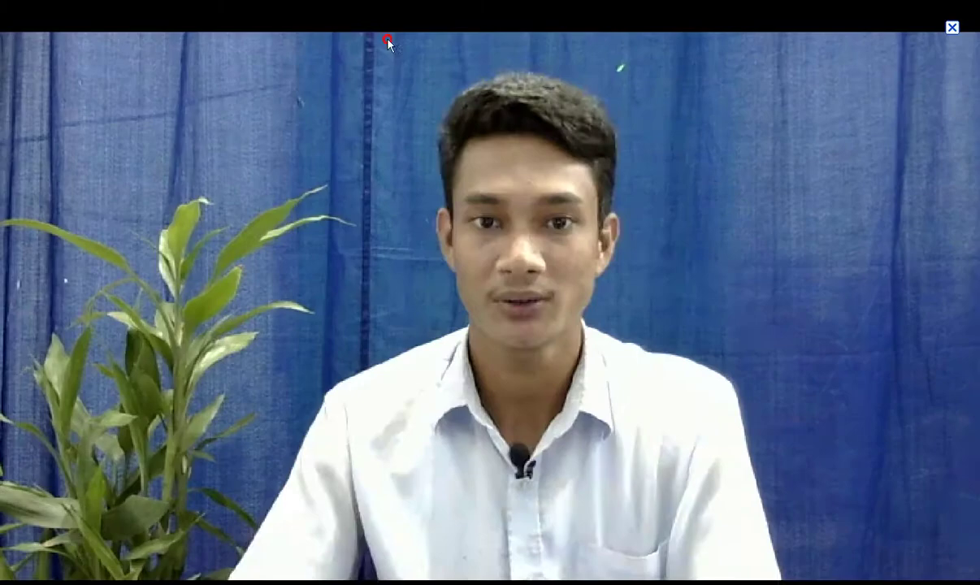